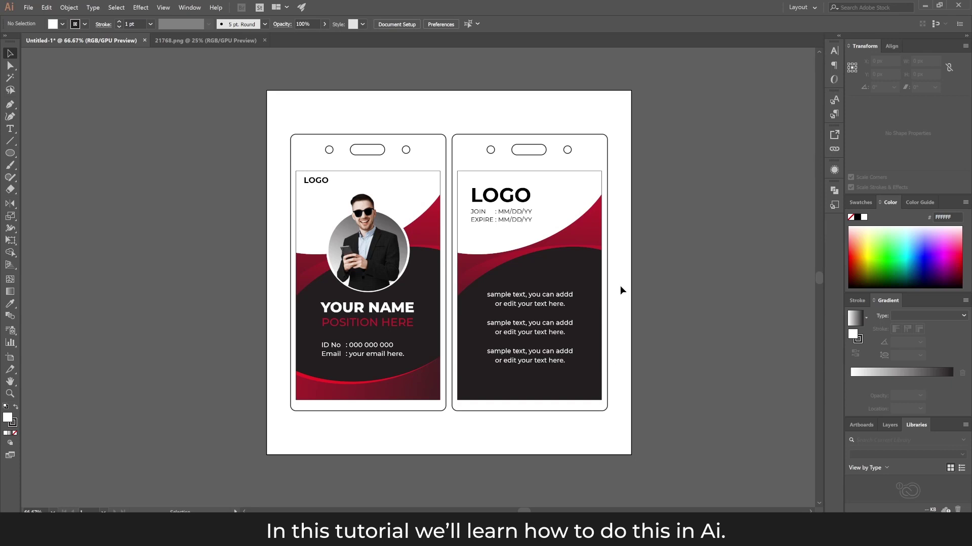
# - Scroll right and drag out a new blank artboard beside the ID card designs
pyautogui.hscroll(1, 620, 286)
pyautogui.hscroll(1, 620, 286)
pyautogui.hscroll(3, 620, 285)
pyautogui.hscroll(5, 620, 285)
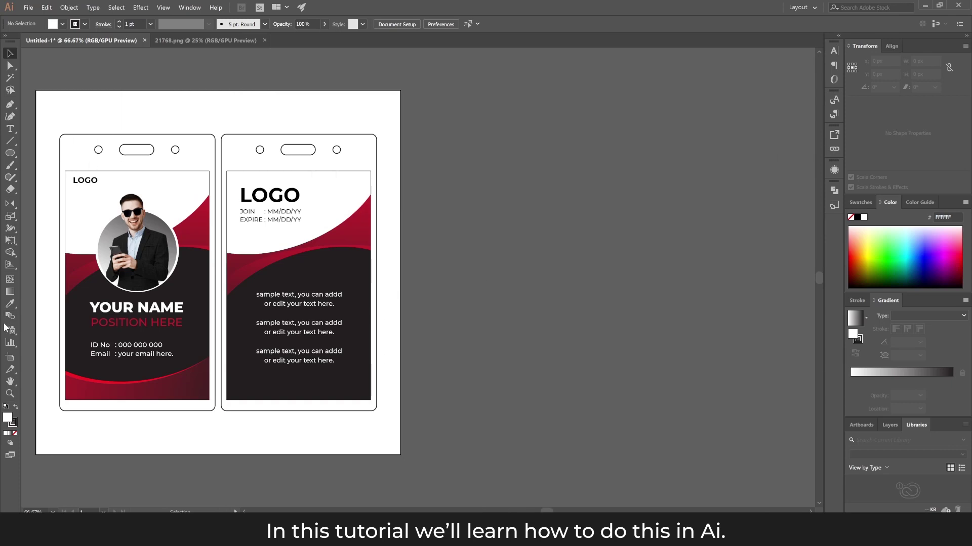
pyautogui.click(11, 357)
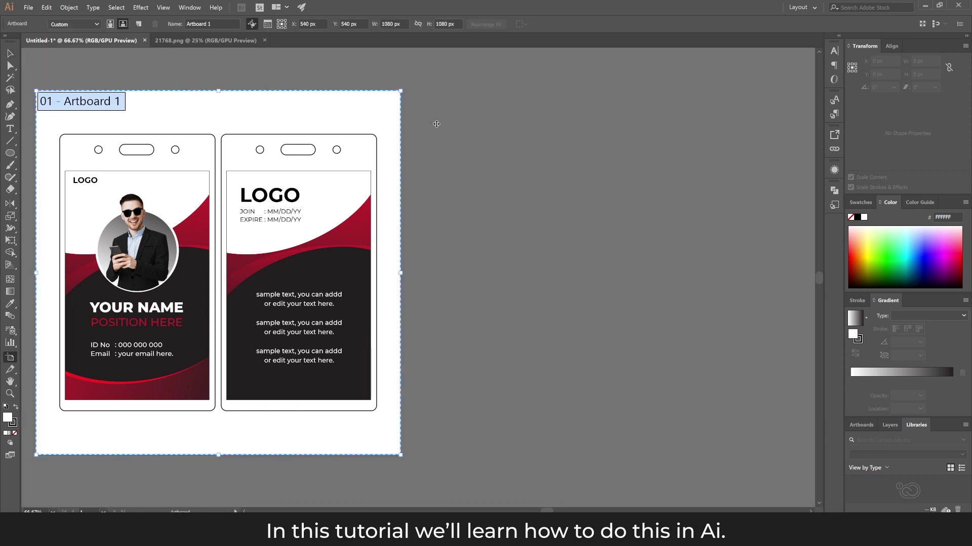
pyautogui.moveTo(427, 90); pyautogui.dragTo(766, 457)
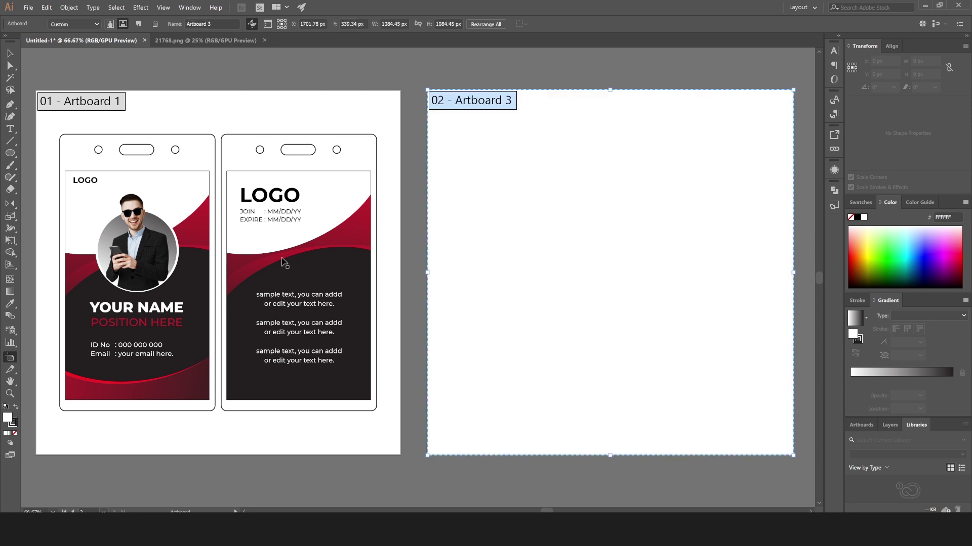
pyautogui.moveTo(468, 213); pyautogui.dragTo(456, 213)
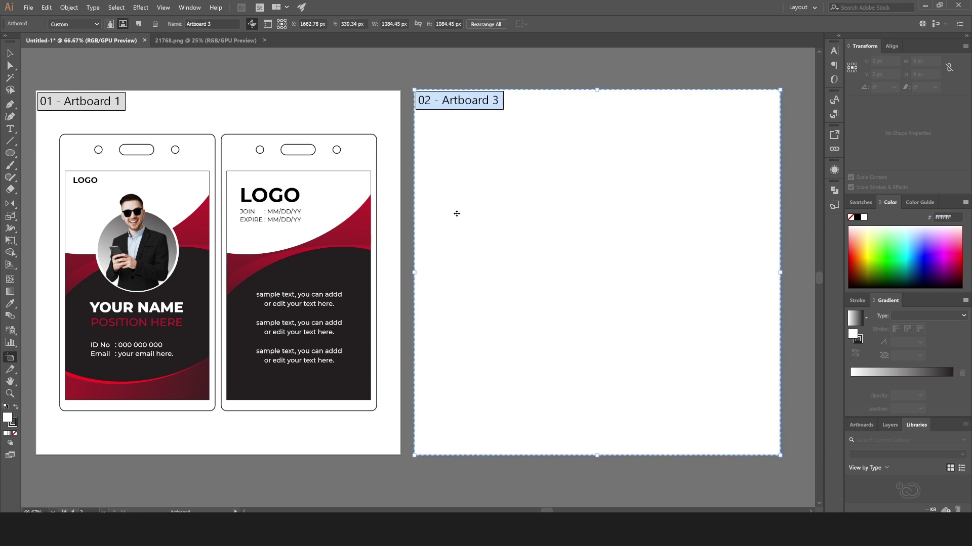
pyautogui.click(9, 52)
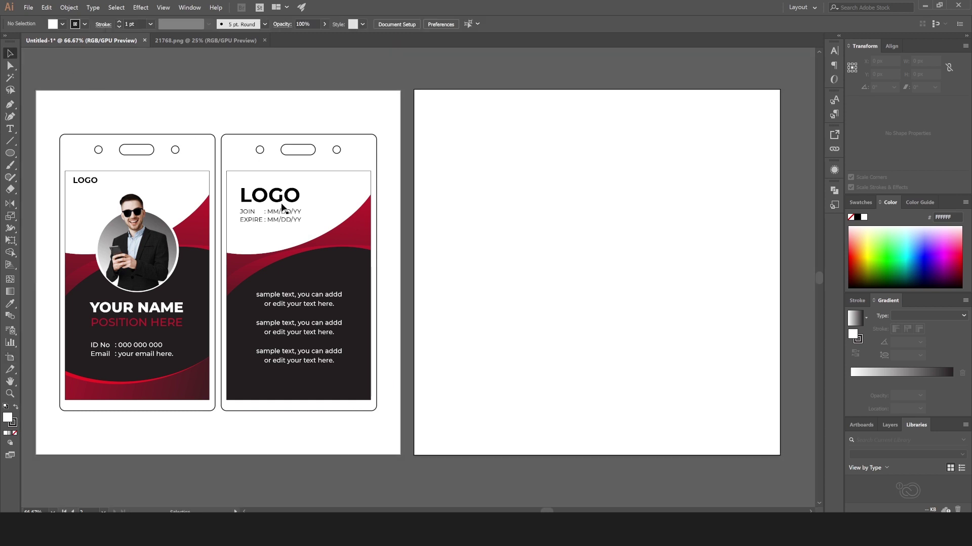
# - Draw a rectangle over the back card and round its corners to about 19.87 px
pyautogui.click(9, 153)
pyautogui.click(34, 154)
pyautogui.moveTo(220, 134); pyautogui.dragTo(377, 411)
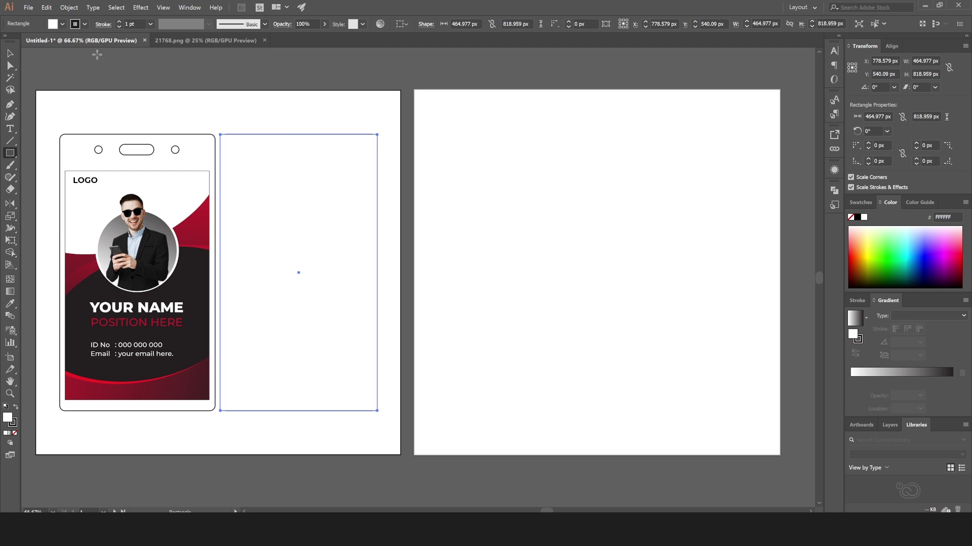
pyautogui.click(10, 52)
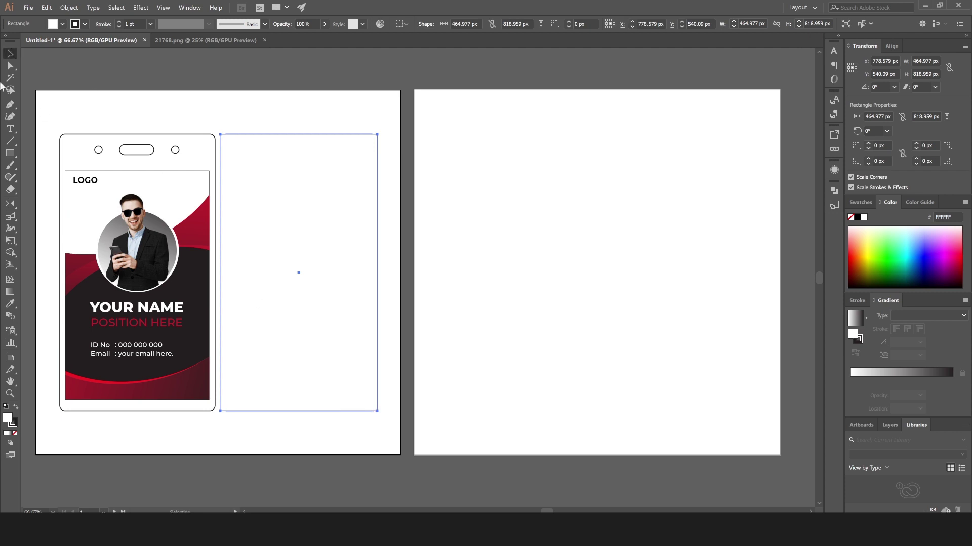
pyautogui.click(10, 67)
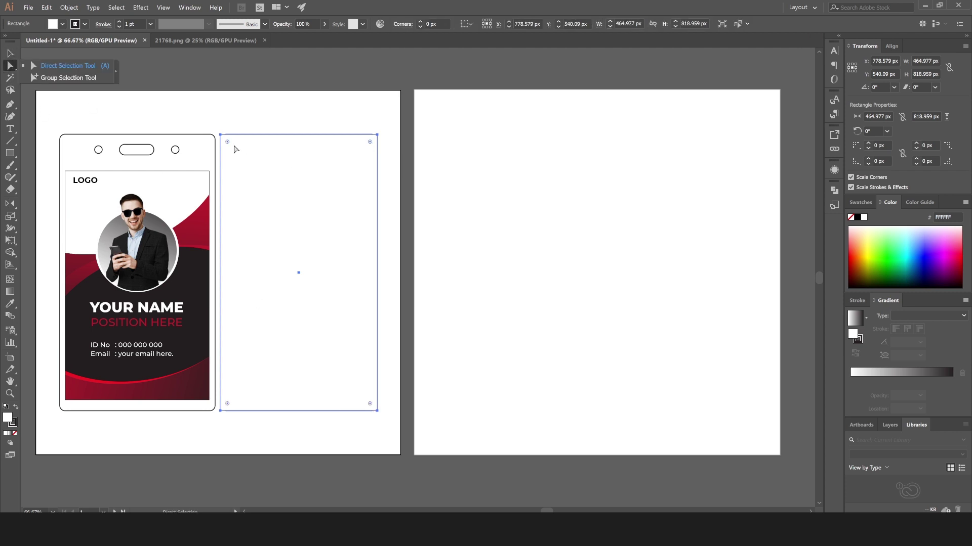
pyautogui.moveTo(228, 143); pyautogui.dragTo(230, 146)
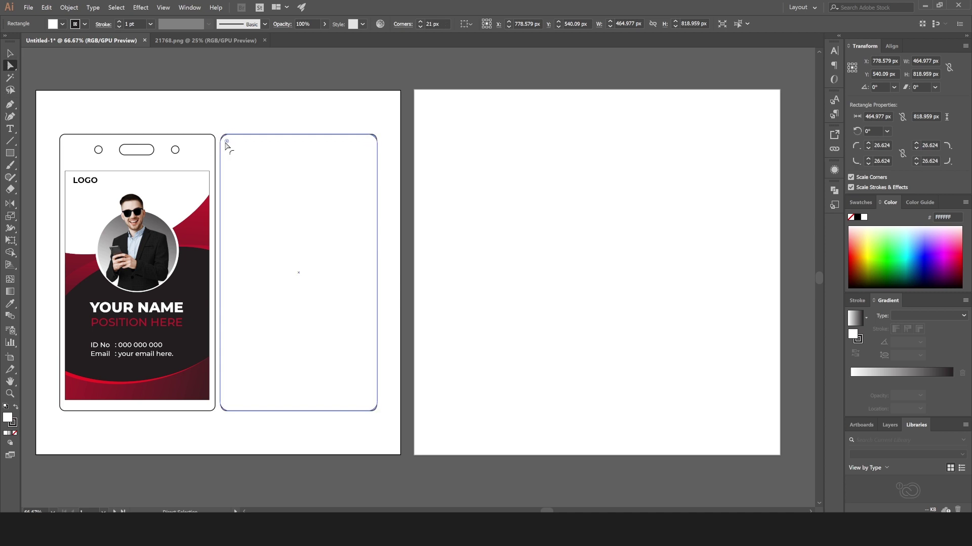
pyautogui.moveTo(231, 146); pyautogui.dragTo(228, 145)
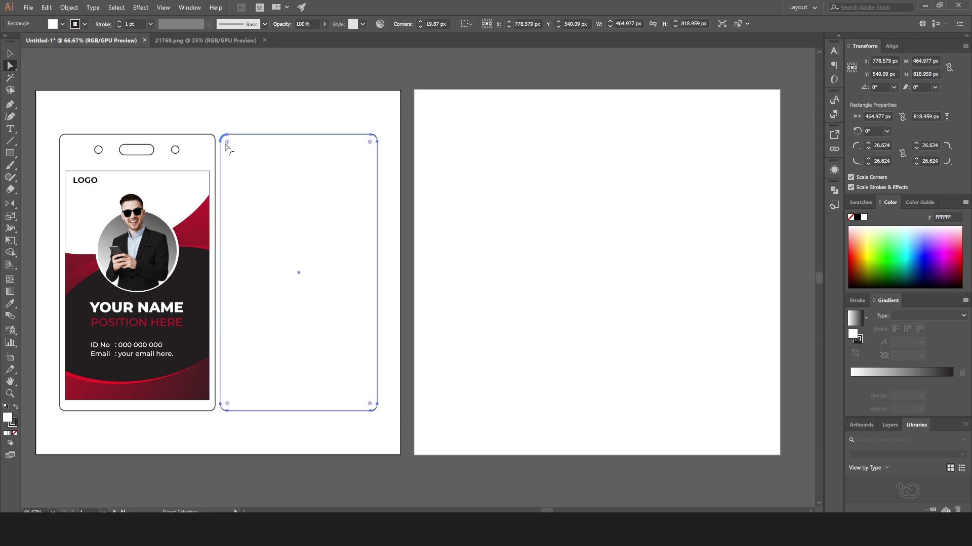
# - Add a small rounded pill slot near the top and move the card onto the new artboard
pyautogui.click(9, 153)
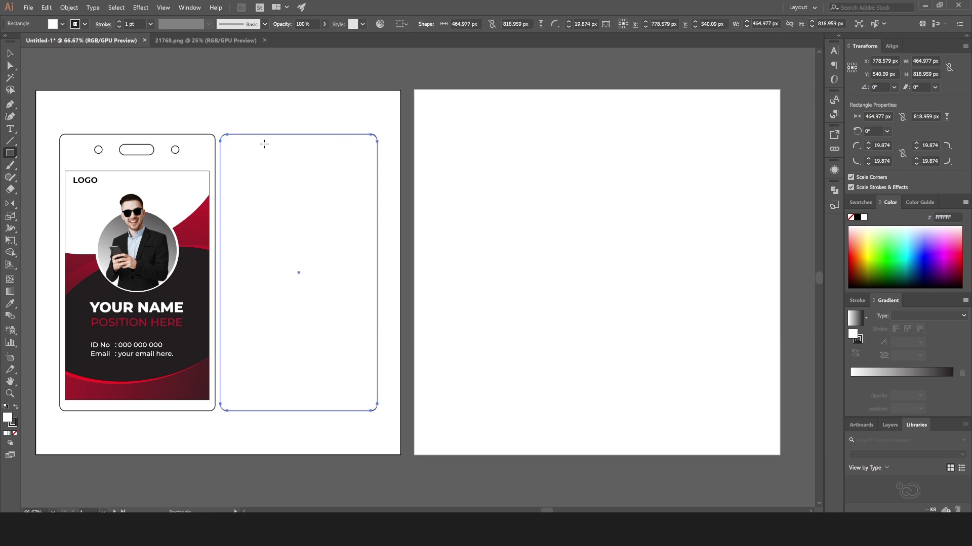
pyautogui.moveTo(269, 144); pyautogui.dragTo(307, 155)
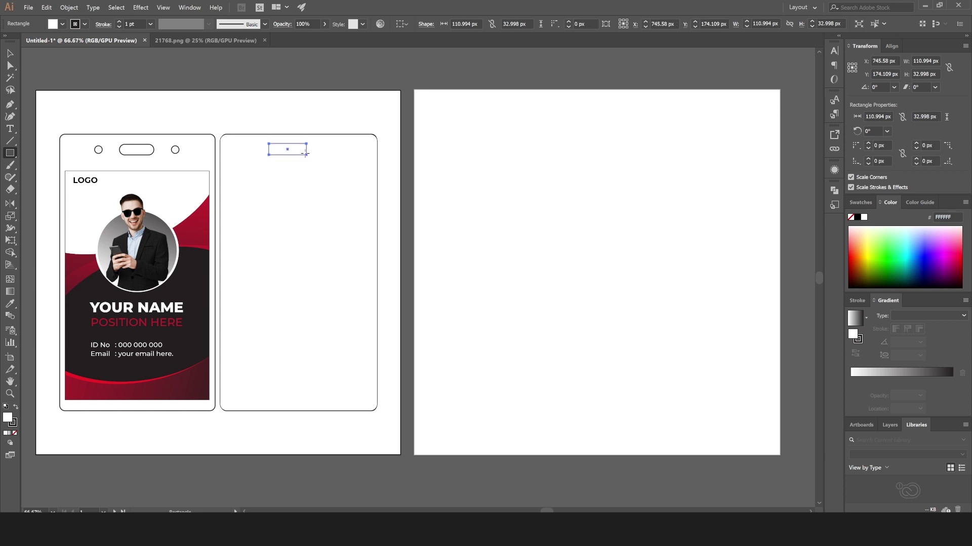
pyautogui.click(9, 66)
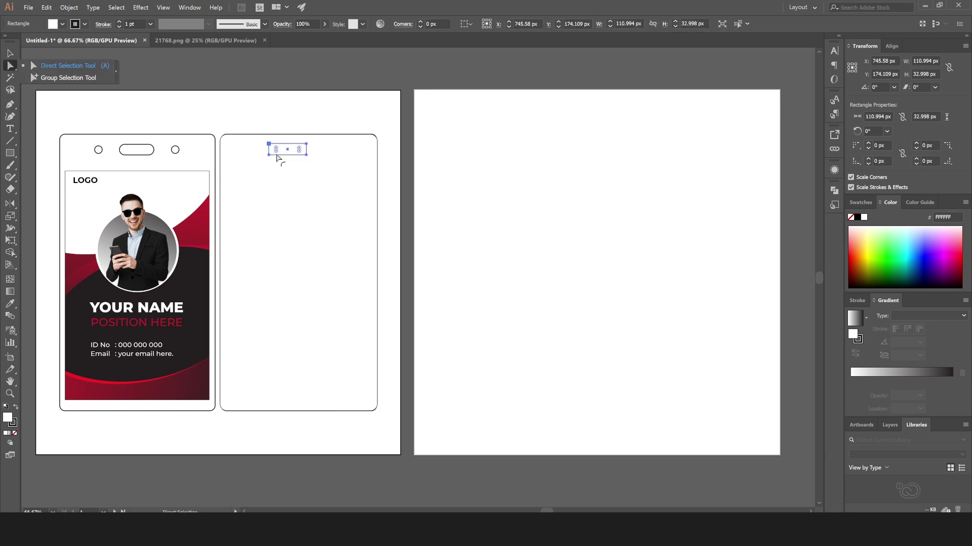
pyautogui.moveTo(276, 150); pyautogui.dragTo(314, 158)
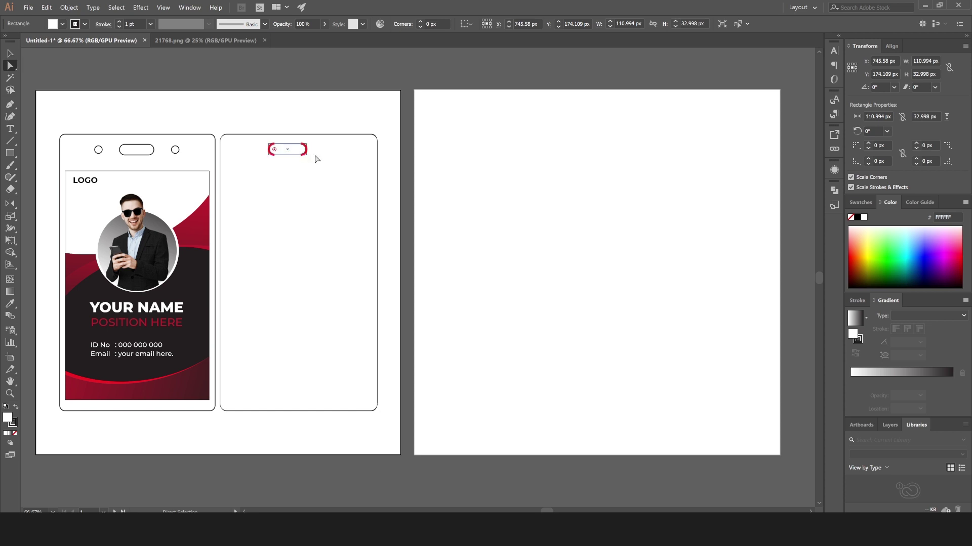
pyautogui.click(9, 53)
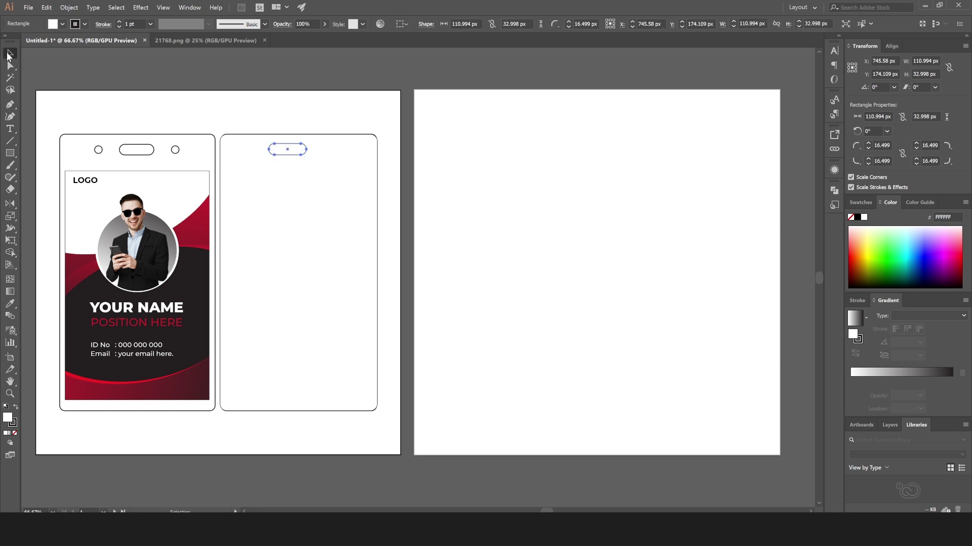
pyautogui.keyDown('shift'); pyautogui.click(269, 198); pyautogui.keyUp('shift')
pyautogui.moveTo(268, 200); pyautogui.dragTo(470, 207)
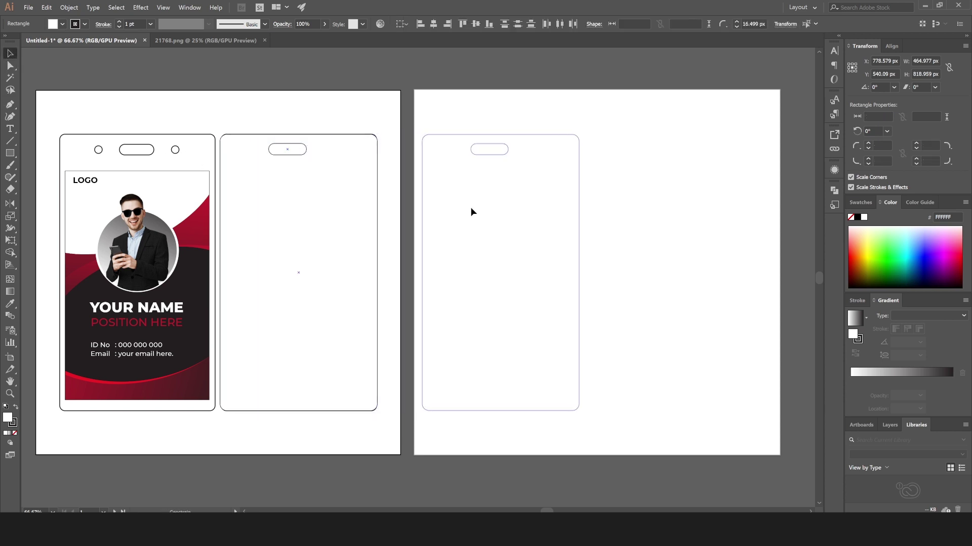
# - Centre the card and pill horizontally using Align to Key Object
pyautogui.click(689, 179)
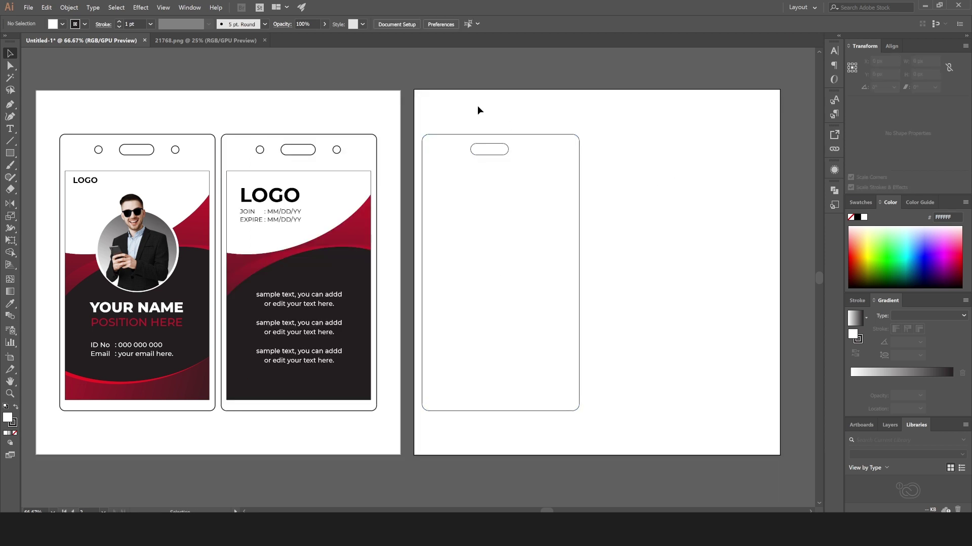
pyautogui.moveTo(478, 106); pyautogui.dragTo(546, 245)
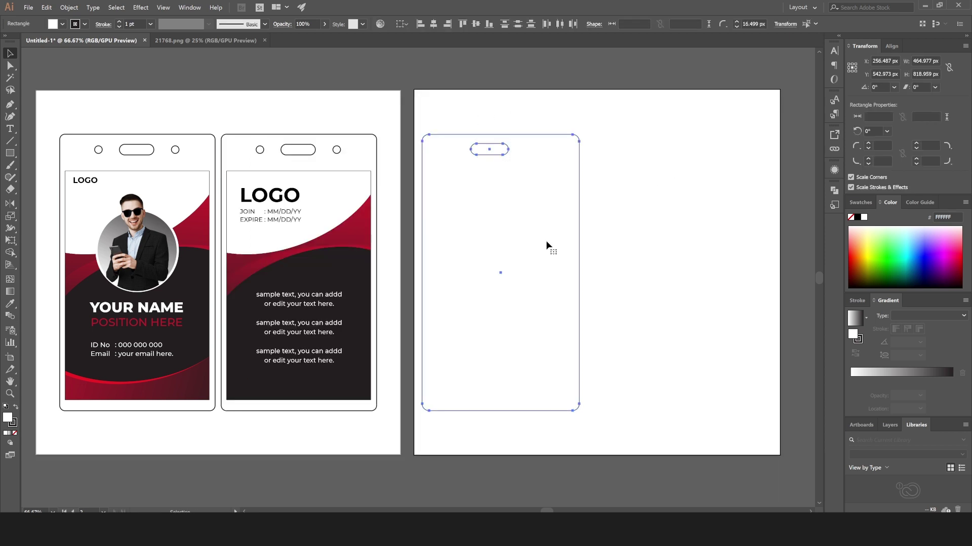
pyautogui.click(403, 24)
pyautogui.click(432, 47)
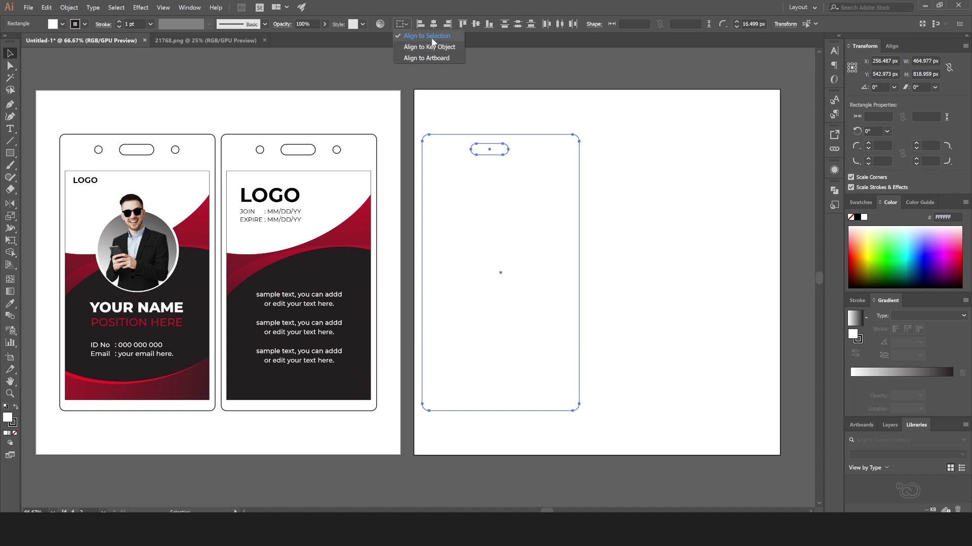
pyautogui.click(433, 27)
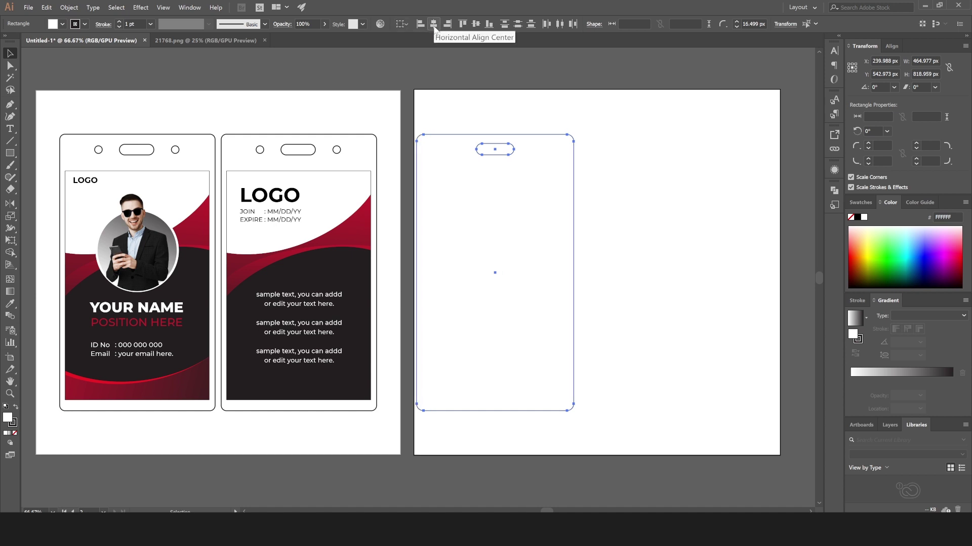
pyautogui.moveTo(464, 199); pyautogui.dragTo(472, 199)
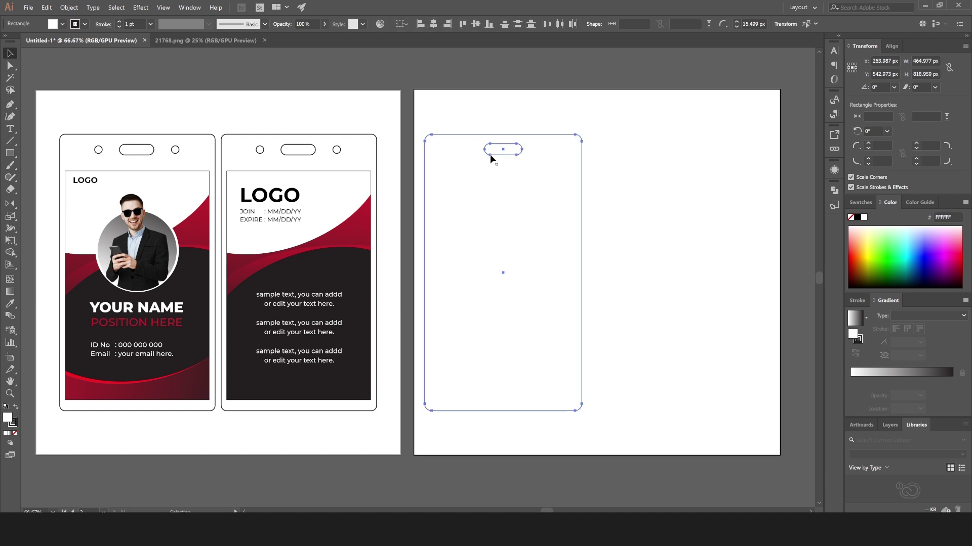
pyautogui.press('shift')
pyautogui.press('shift')
pyautogui.press('shift')
# - Draw a small circle left of the pill and Alt-drag a copy to its right
pyautogui.click(296, 143)
pyautogui.moveTo(10, 153); pyautogui.dragTo(52, 176)
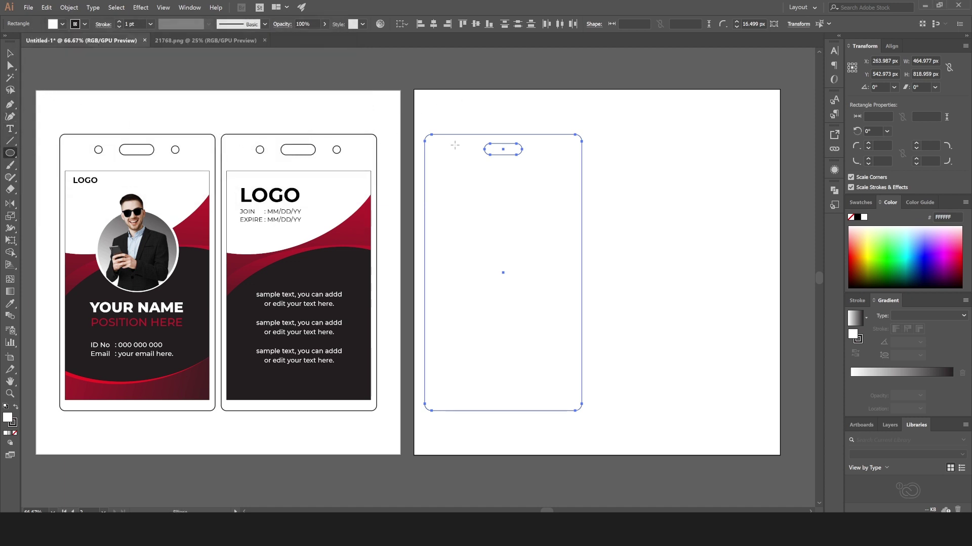
pyautogui.moveTo(455, 145); pyautogui.dragTo(460, 152)
pyautogui.press('v')
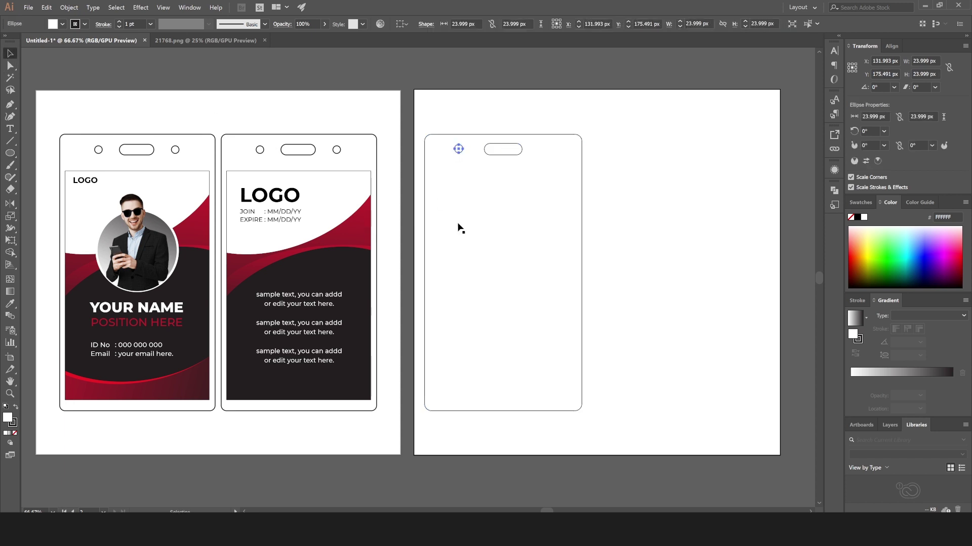
pyautogui.press('Down')
pyautogui.press('Down')
pyautogui.moveTo(457, 152); pyautogui.dragTo(540, 154)
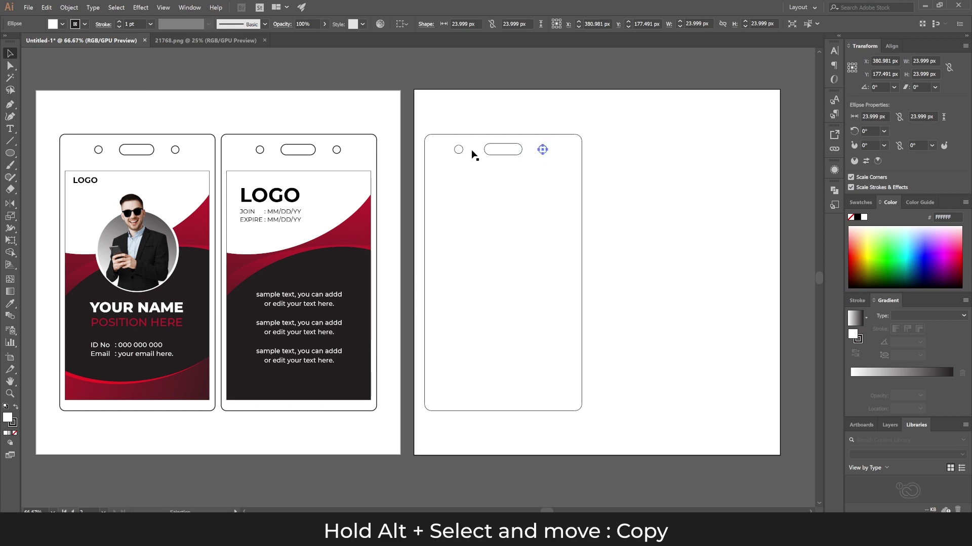
# - Re-centre the card shapes horizontally with the pill as the key object
pyautogui.click(458, 151)
pyautogui.click(503, 186)
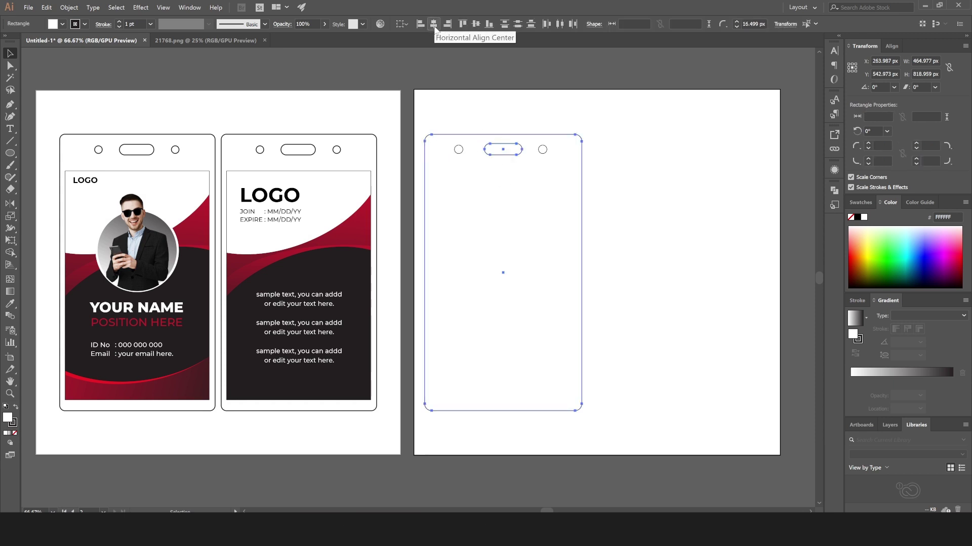
pyautogui.click(404, 24)
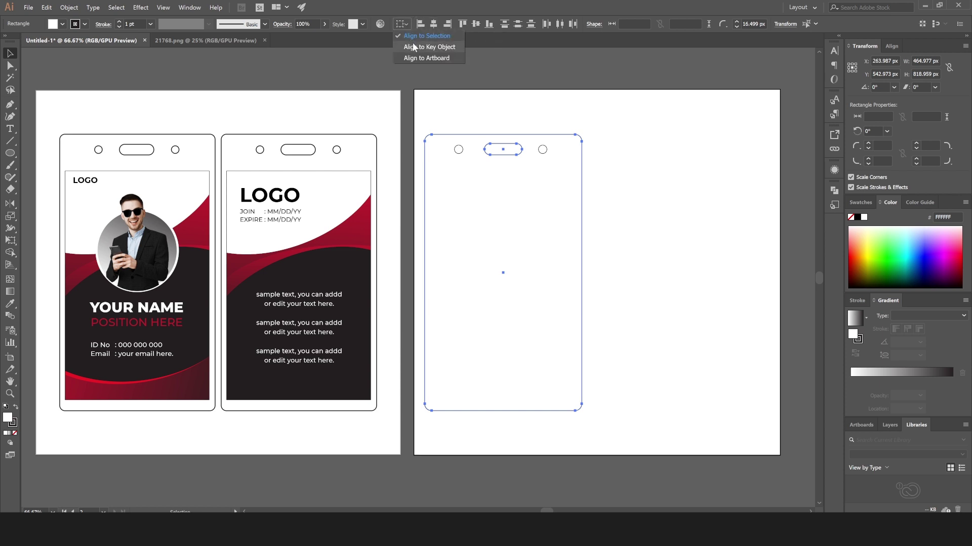
pyautogui.click(413, 43)
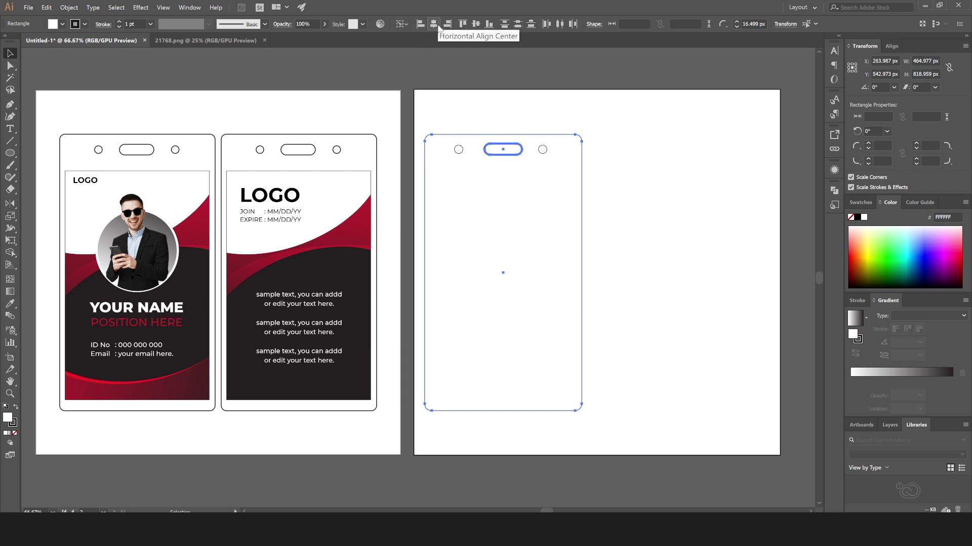
pyautogui.click(436, 24)
# - Draw a rectangle matching the back card's inner panel and place it on the new card
pyautogui.rightClick(9, 152)
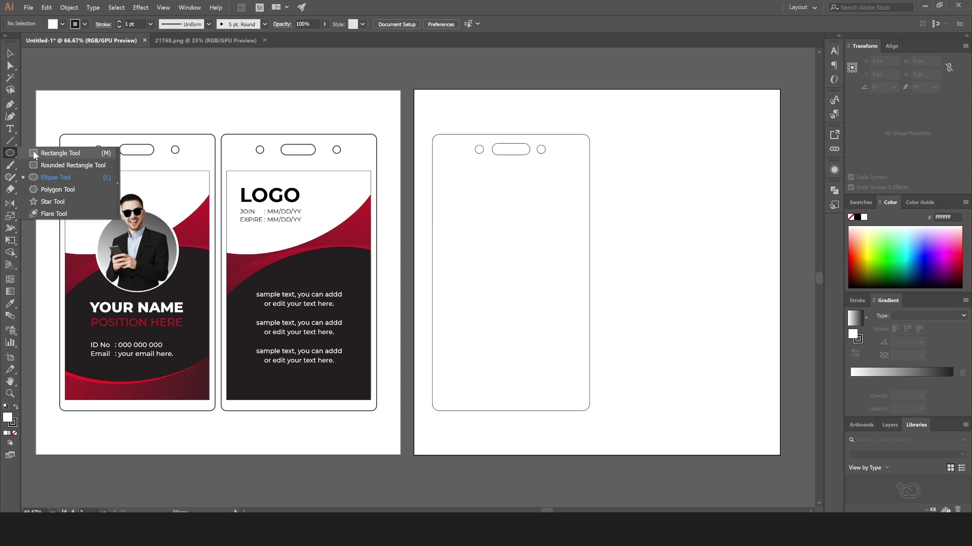
pyautogui.click(34, 151)
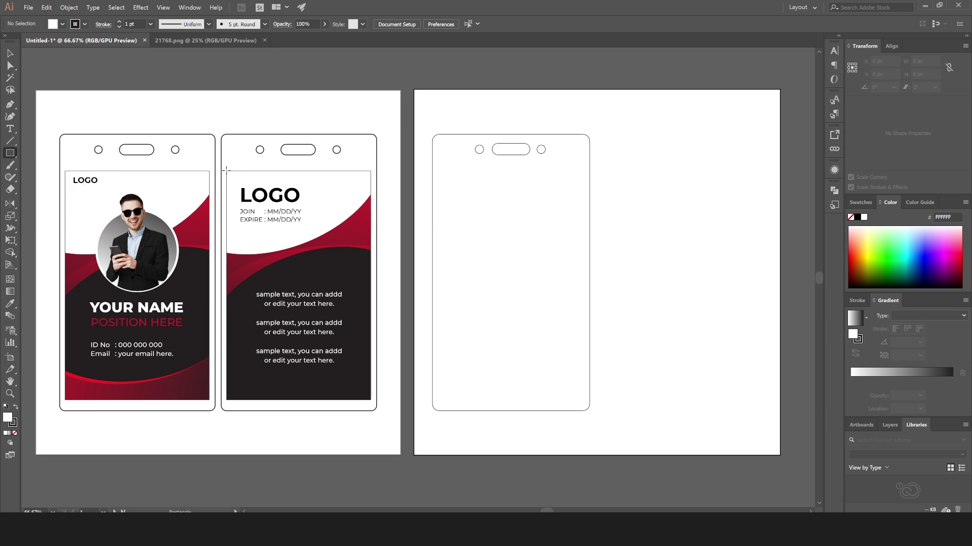
pyautogui.moveTo(226, 170); pyautogui.dragTo(369, 400)
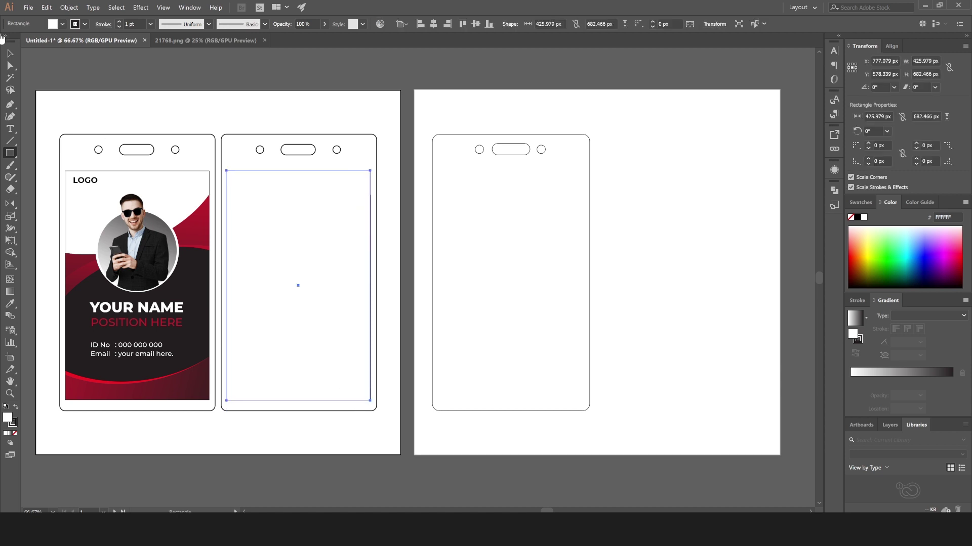
pyautogui.click(10, 53)
pyautogui.moveTo(305, 268); pyautogui.dragTo(518, 290)
pyautogui.moveTo(637, 189)
pyautogui.mouseDown()
pyautogui.moveTo(474, 300)
pyautogui.moveTo(401, 62)
pyautogui.mouseUp()
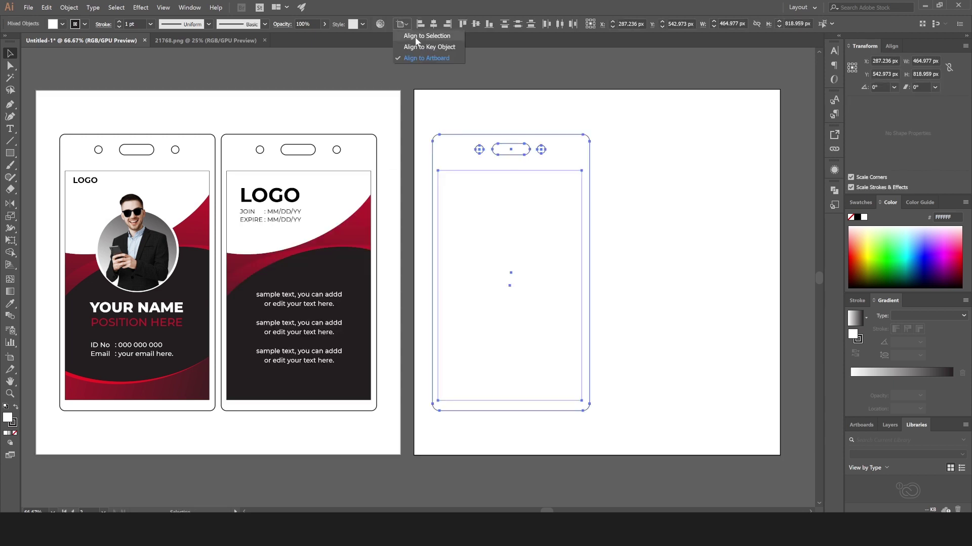
# - Centre the card pieces horizontally and group them into one object
pyautogui.click(434, 25)
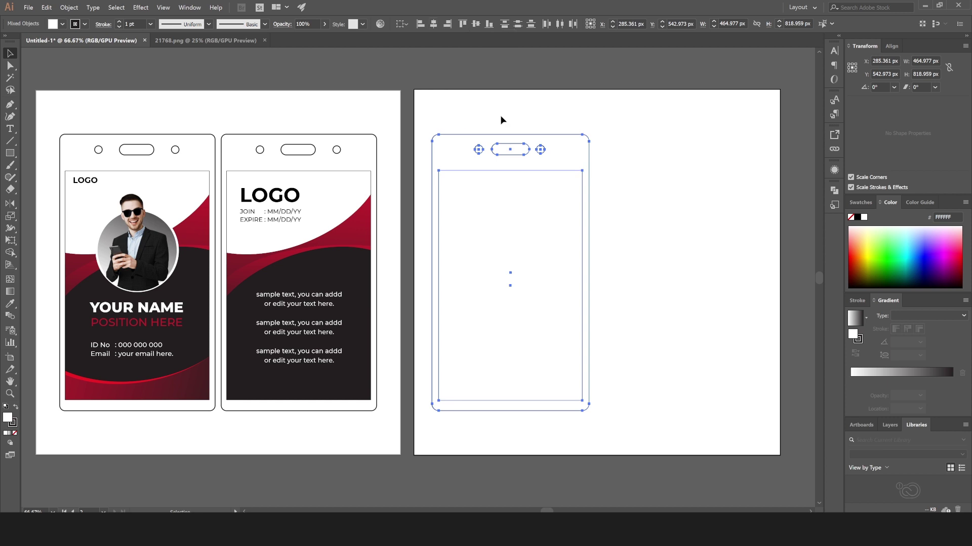
pyautogui.click(628, 221)
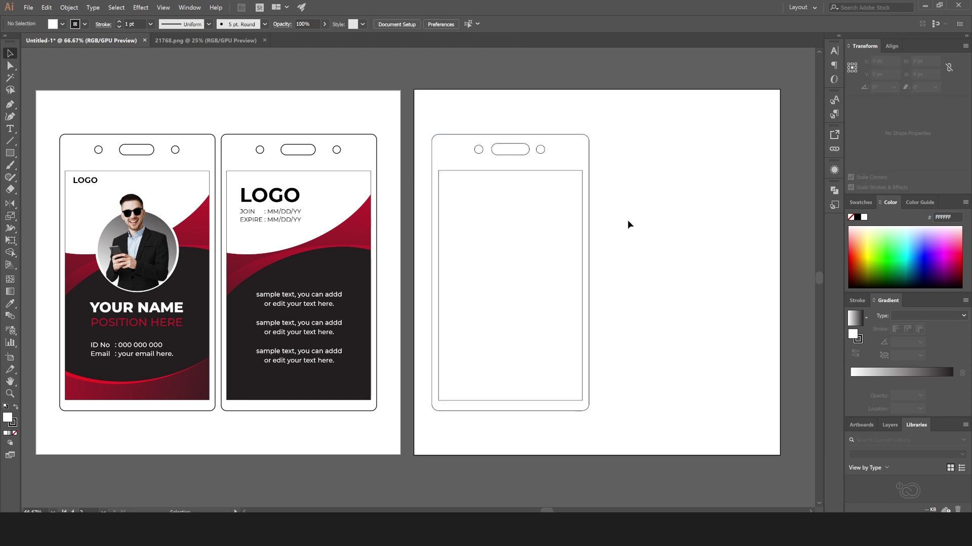
pyautogui.click(480, 287)
pyautogui.rightClick(481, 295)
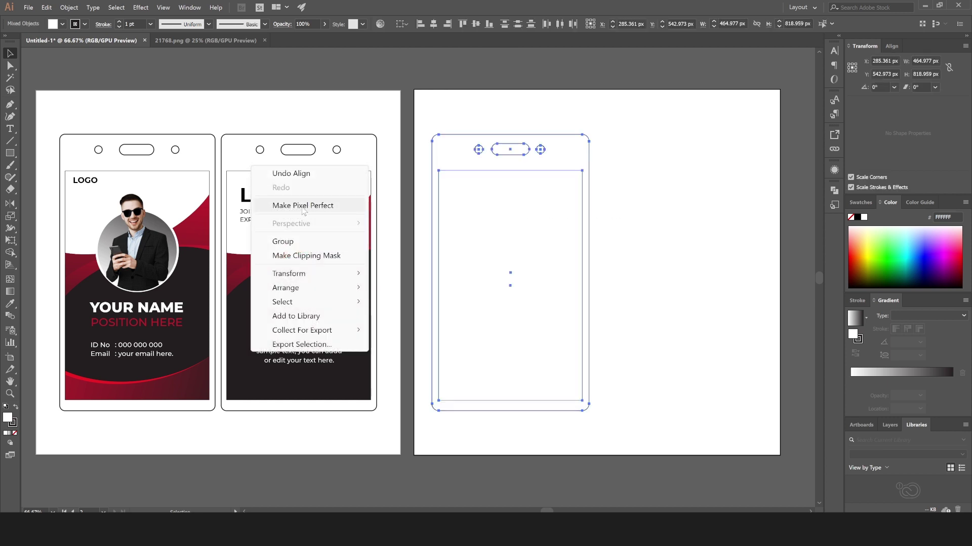
pyautogui.click(292, 242)
pyautogui.click(672, 195)
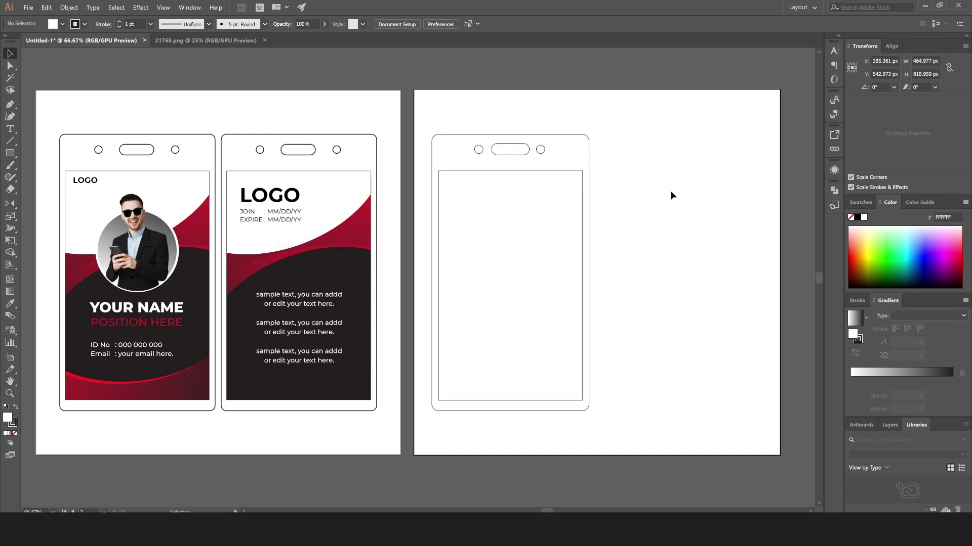
# - Copy the inner rectangle from inside the group and paste it in place on top
pyautogui.doubleClick(542, 176)
pyautogui.click(46, 7)
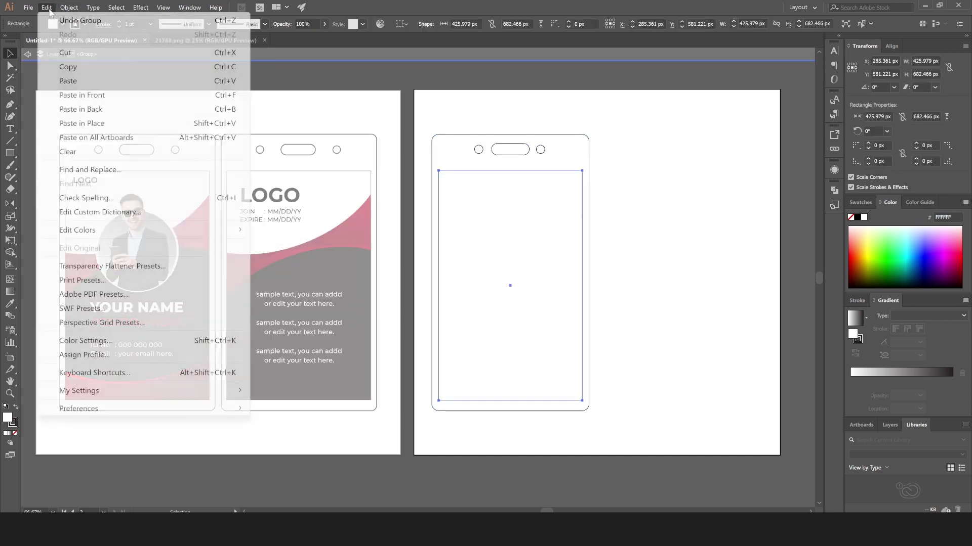
pyautogui.click(80, 66)
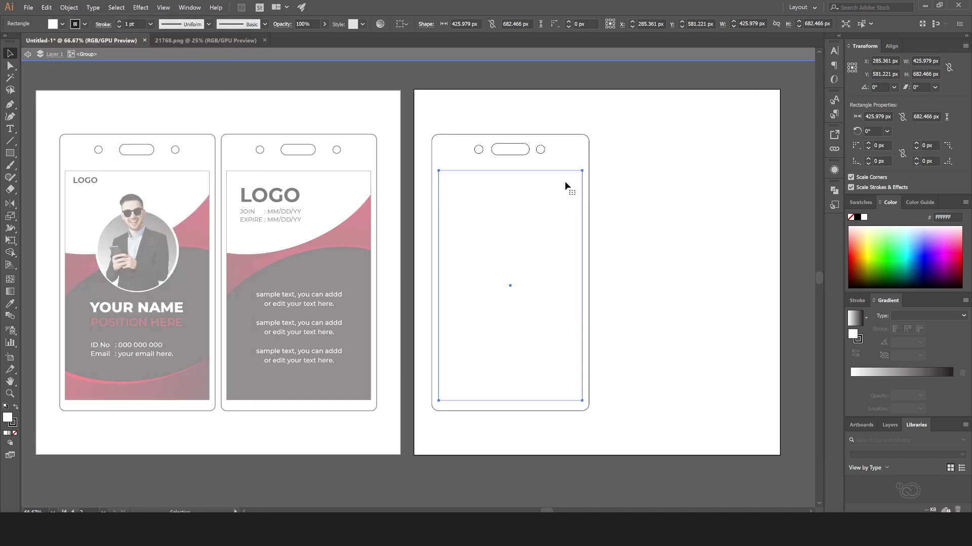
pyautogui.doubleClick(671, 186)
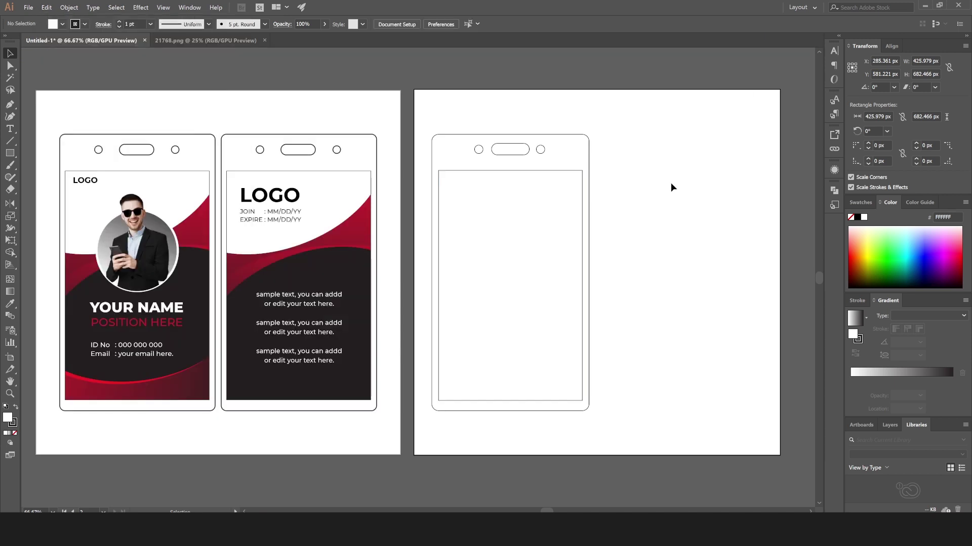
pyautogui.click(46, 7)
pyautogui.click(135, 123)
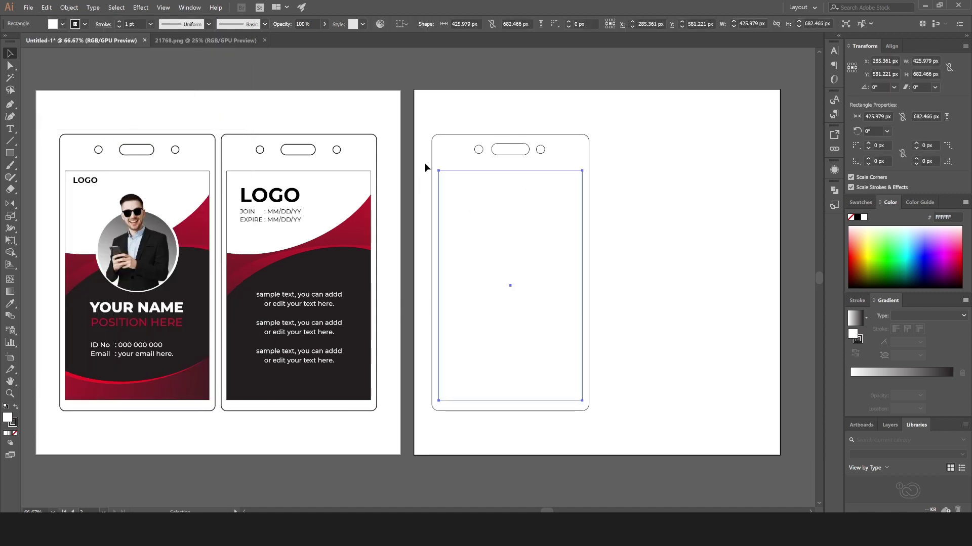
# - Give the pasted rectangle copy a grey fill and no stroke
pyautogui.click(62, 24)
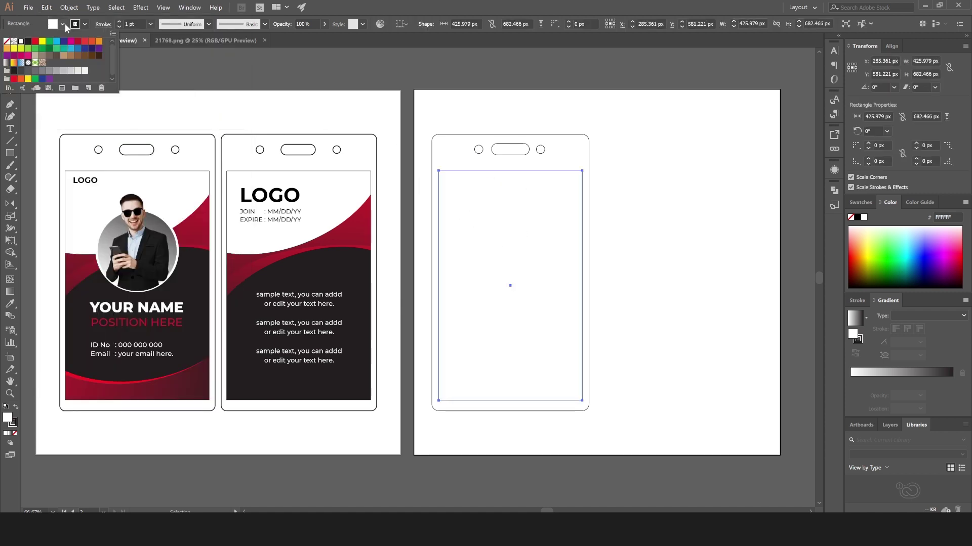
pyautogui.click(56, 70)
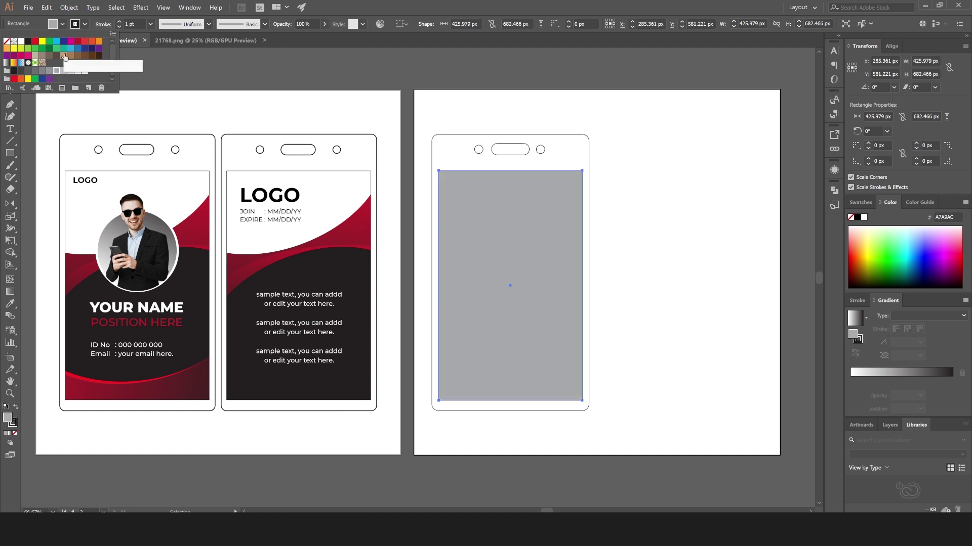
pyautogui.click(84, 24)
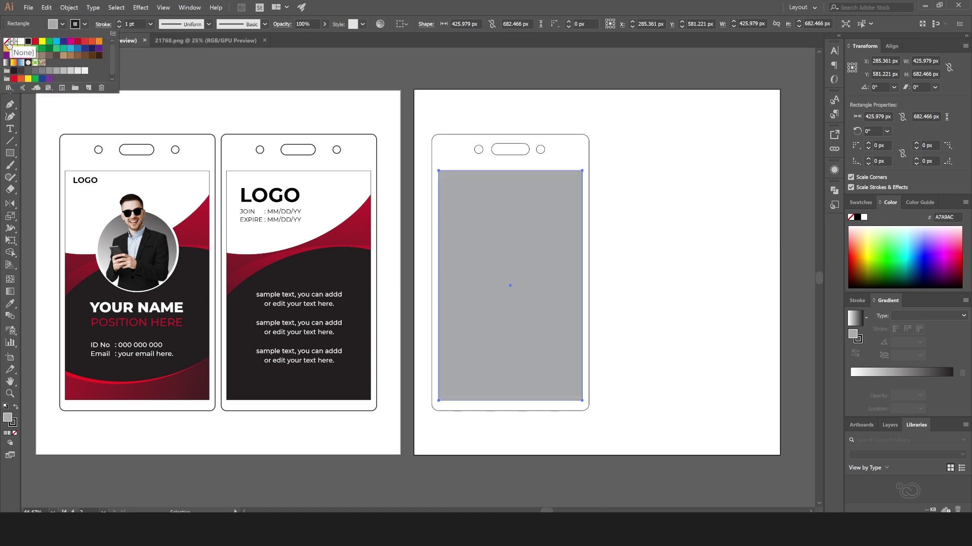
pyautogui.click(7, 41)
pyautogui.click(634, 206)
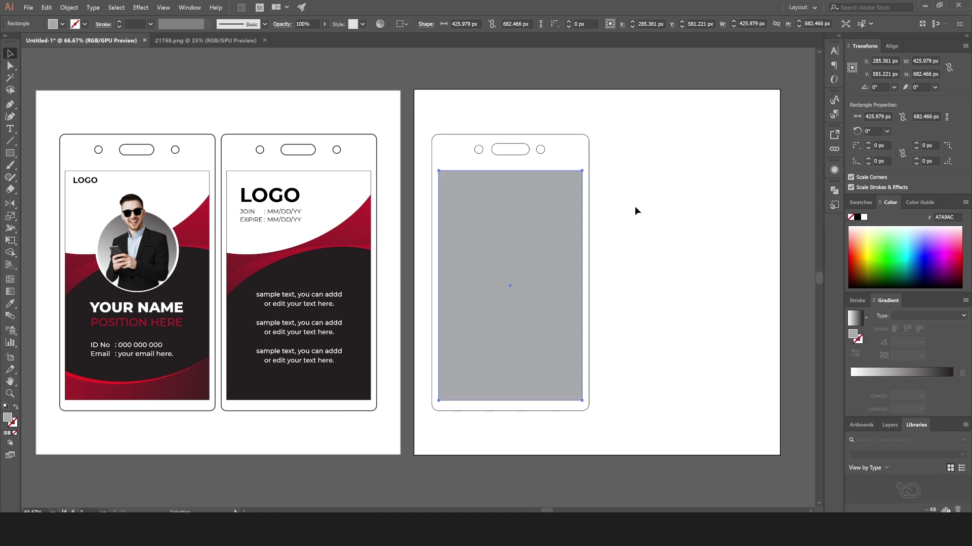
pyautogui.click(512, 227)
pyautogui.click(10, 153)
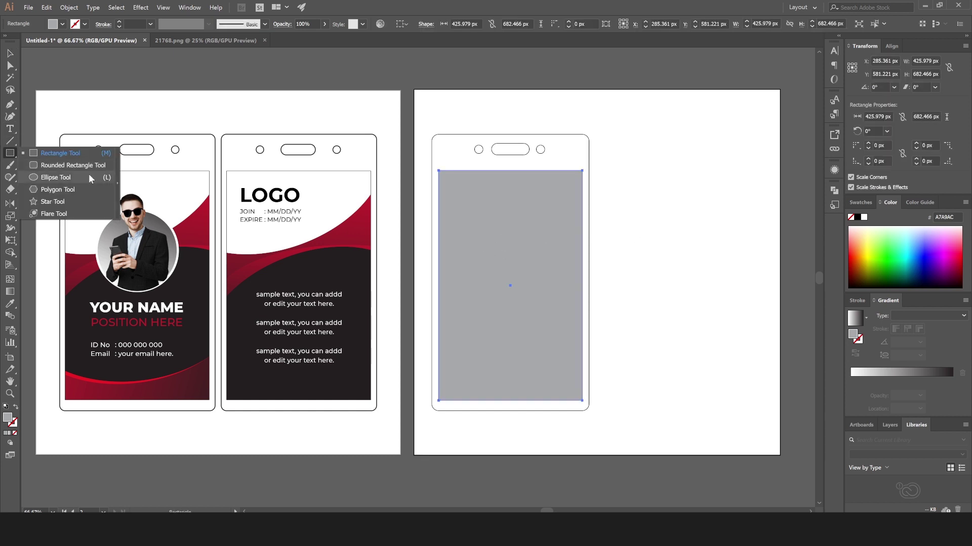
# - Draw an ellipse across the card top with a 2 pt white stroke and no fill
pyautogui.click(89, 174)
pyautogui.moveTo(409, 148)
pyautogui.mouseDown()
pyautogui.moveTo(602, 247)
pyautogui.moveTo(593, 242)
pyautogui.mouseUp()
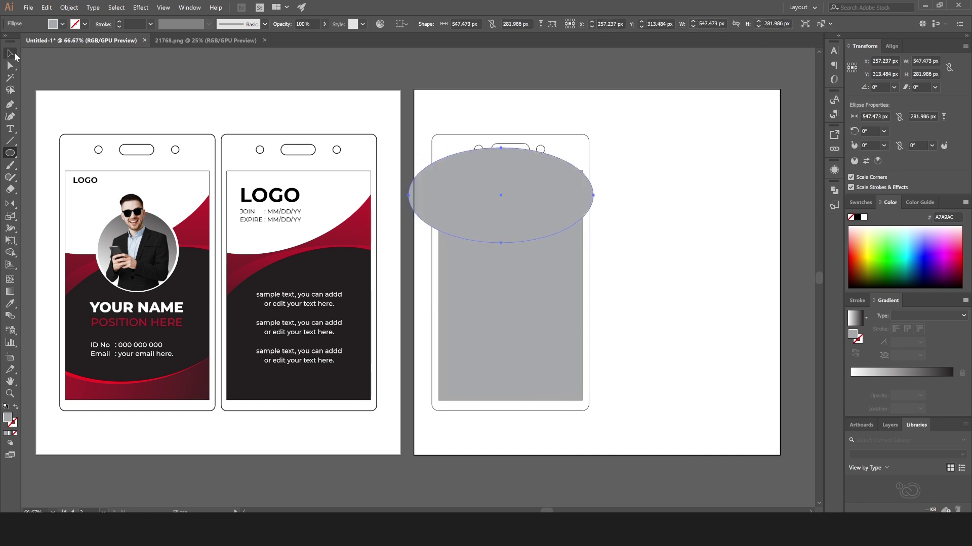
pyautogui.click(10, 54)
pyautogui.click(85, 24)
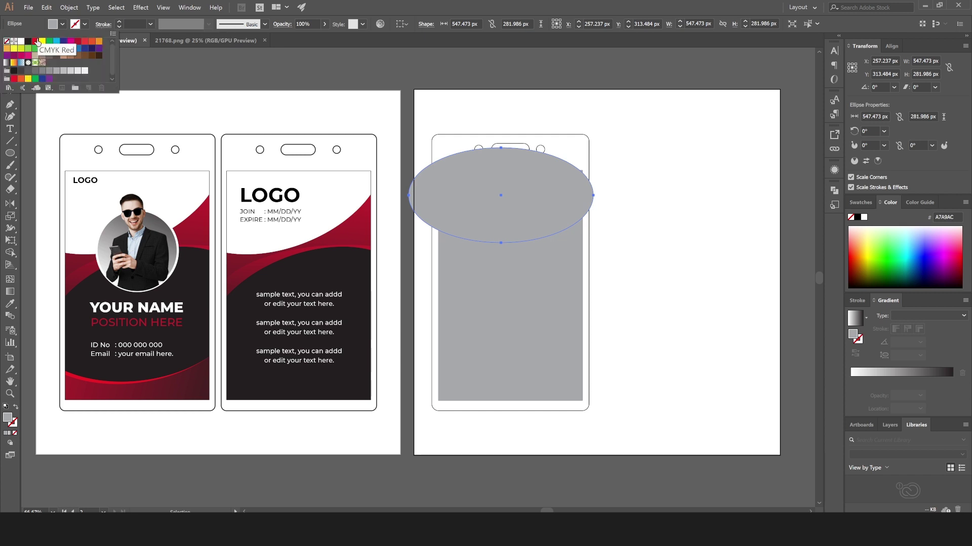
pyautogui.click(21, 41)
pyautogui.click(62, 24)
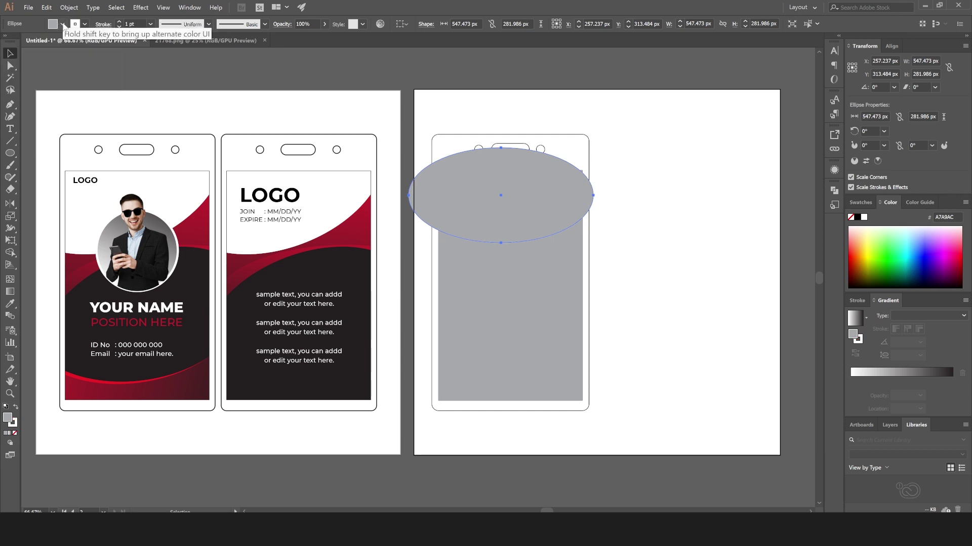
pyautogui.click(6, 42)
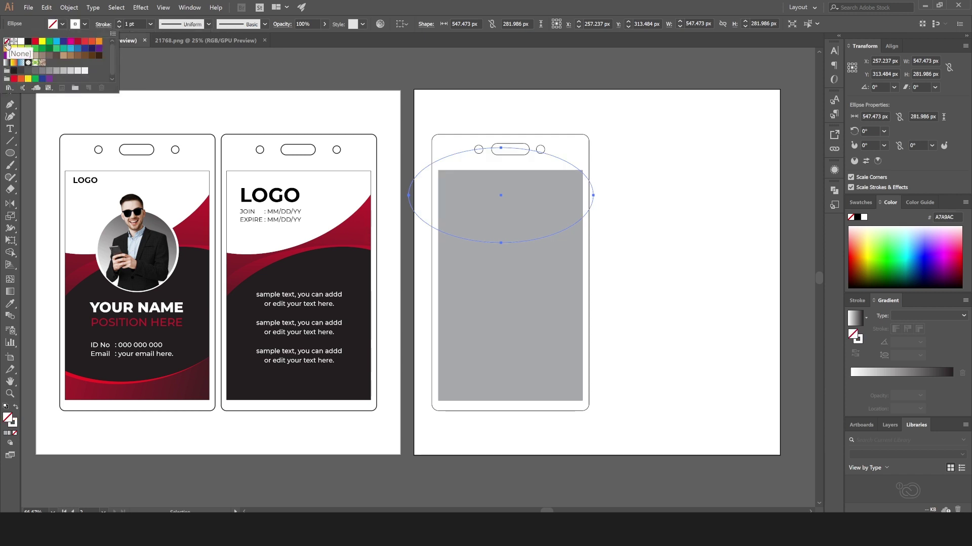
pyautogui.click(120, 21)
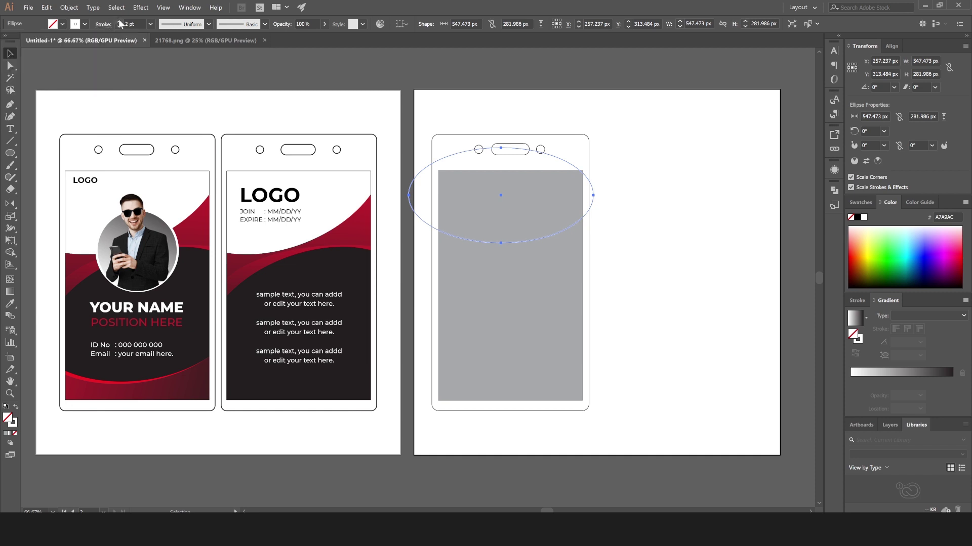
# - Tilt the ellipse about 15.58°, raise it over the card top, and Alt-drag a copy lower
pyautogui.click(11, 244)
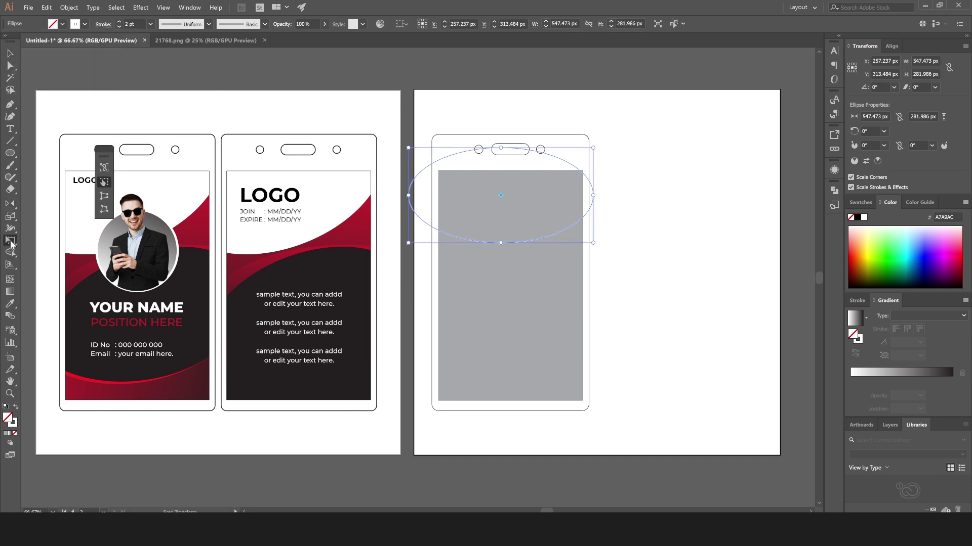
pyautogui.moveTo(620, 245); pyautogui.dragTo(621, 203)
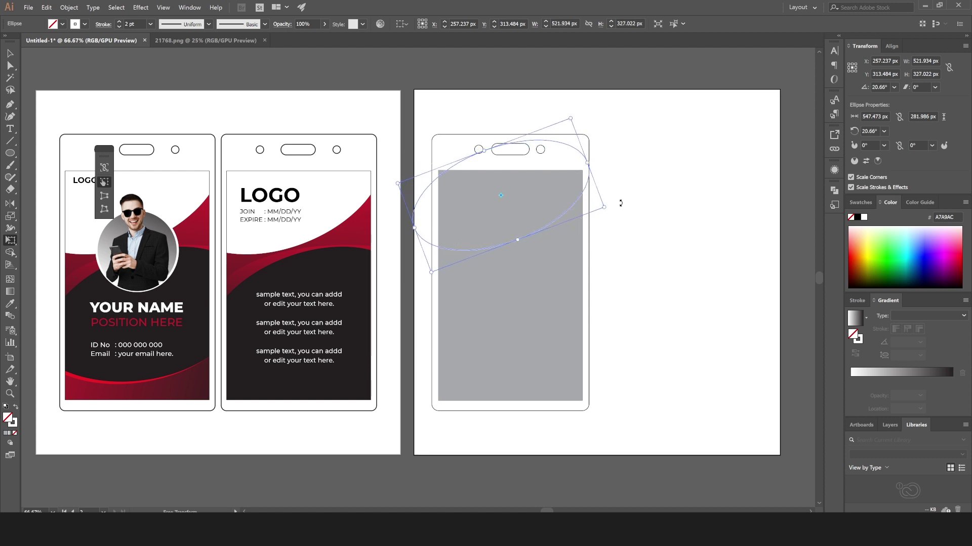
pyautogui.moveTo(621, 203); pyautogui.dragTo(623, 208)
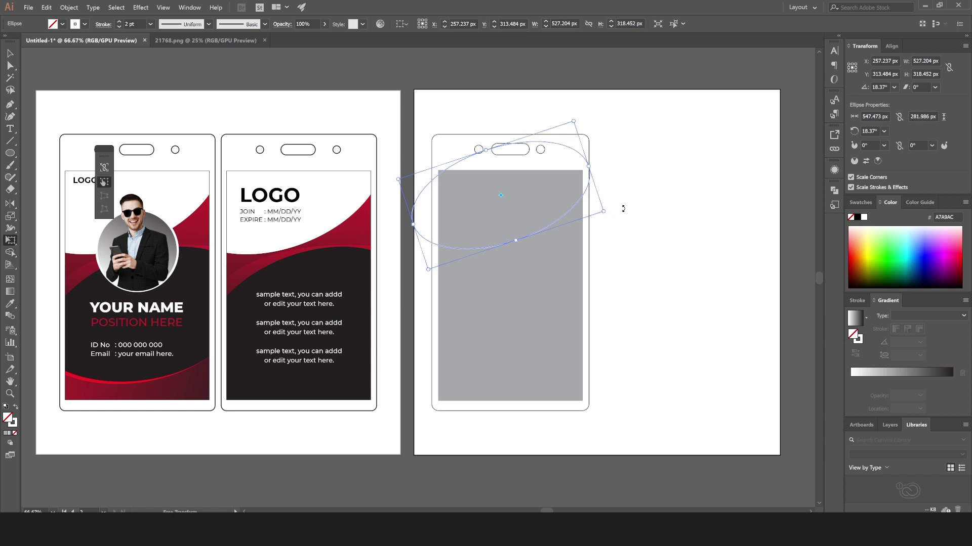
pyautogui.moveTo(623, 208); pyautogui.dragTo(596, 217)
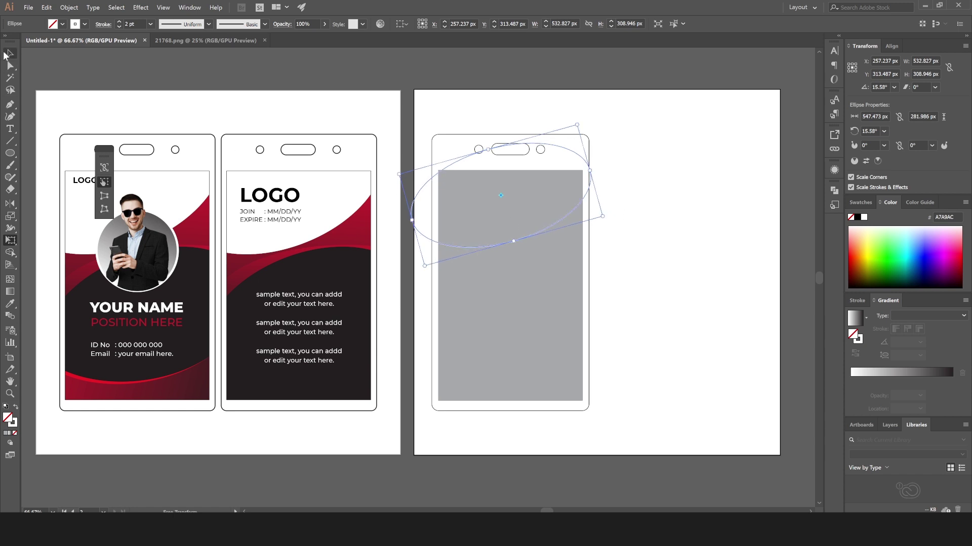
pyautogui.click(7, 53)
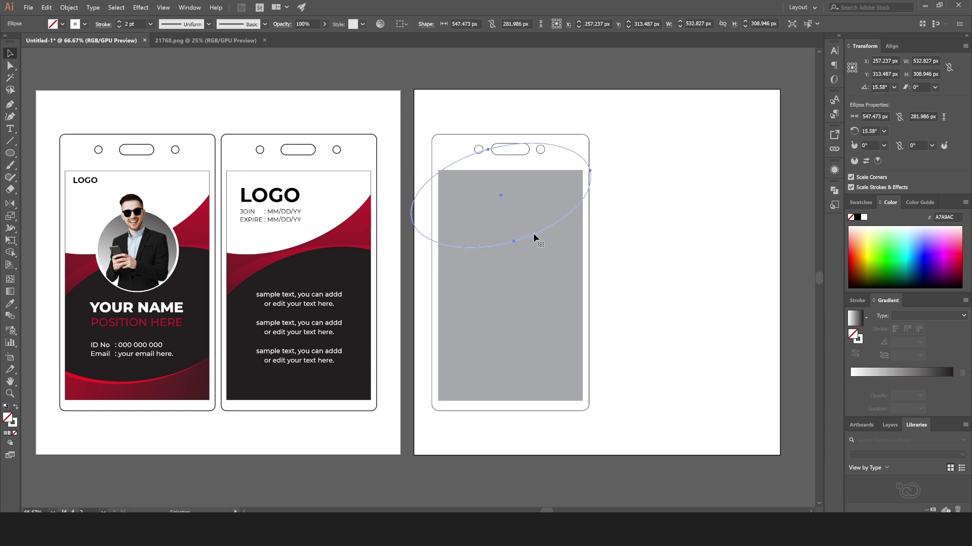
pyautogui.moveTo(533, 233); pyautogui.dragTo(530, 223)
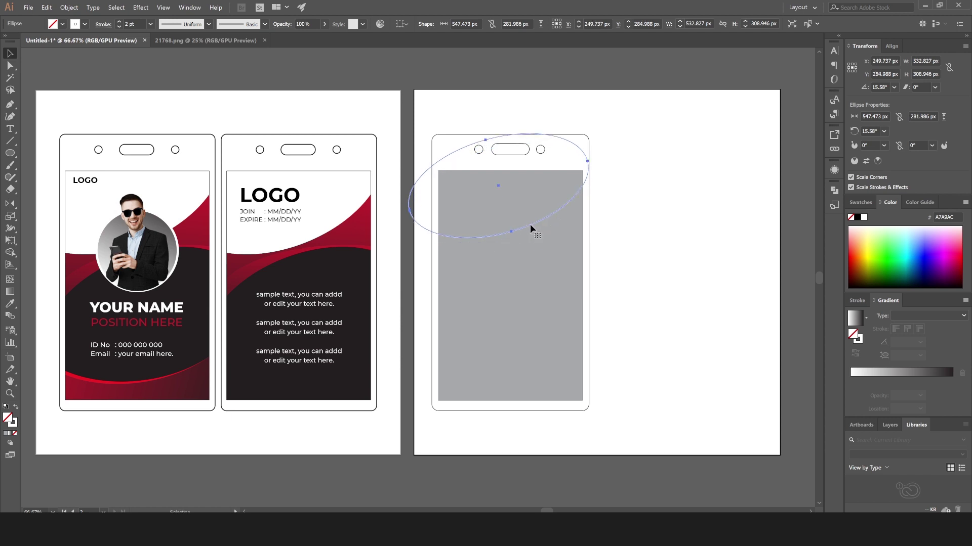
pyautogui.click(594, 232)
pyautogui.click(542, 224)
pyautogui.moveTo(541, 224)
pyautogui.mouseDown()
pyautogui.moveTo(561, 347)
pyautogui.moveTo(573, 324)
pyautogui.mouseUp()
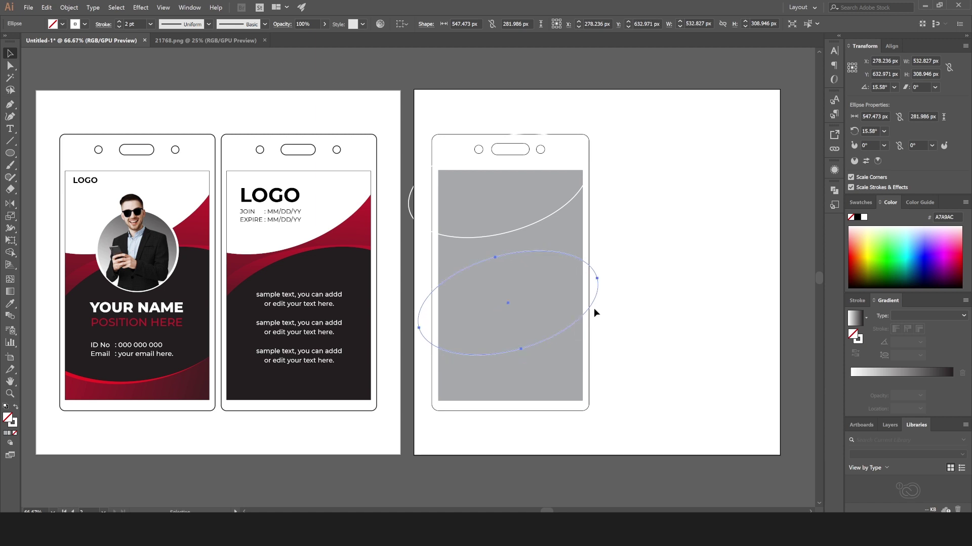
# - Copy the lower ellipse, then select both ellipses with the grey rectangle and apply Pathfinder Minus Front
pyautogui.click(46, 7)
pyautogui.click(76, 68)
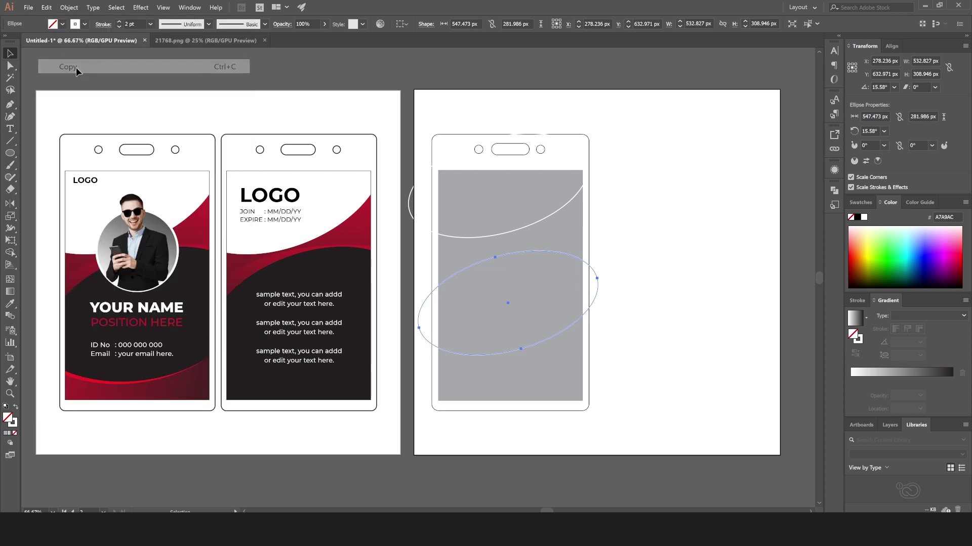
pyautogui.click(719, 257)
pyautogui.click(552, 252)
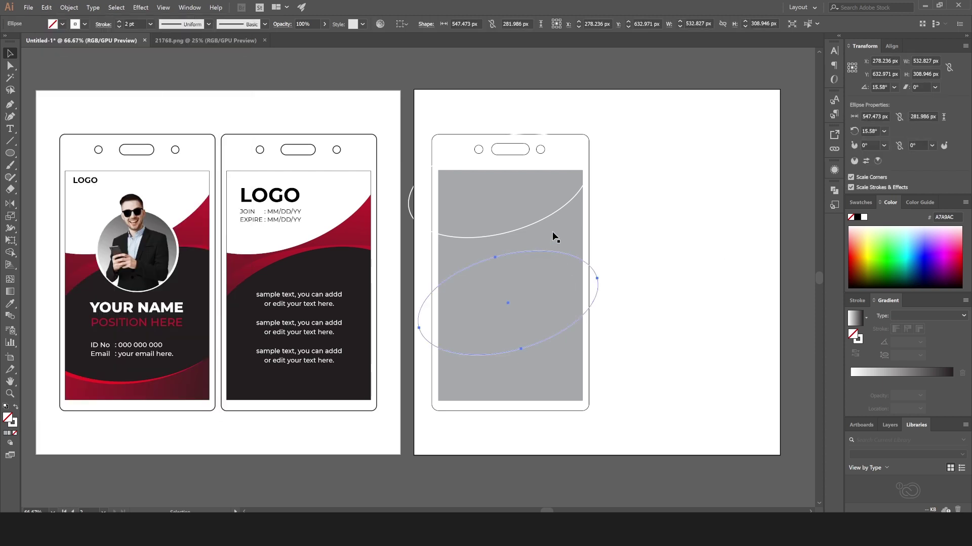
pyautogui.keyDown('shift'); pyautogui.click(550, 217); pyautogui.keyUp('shift')
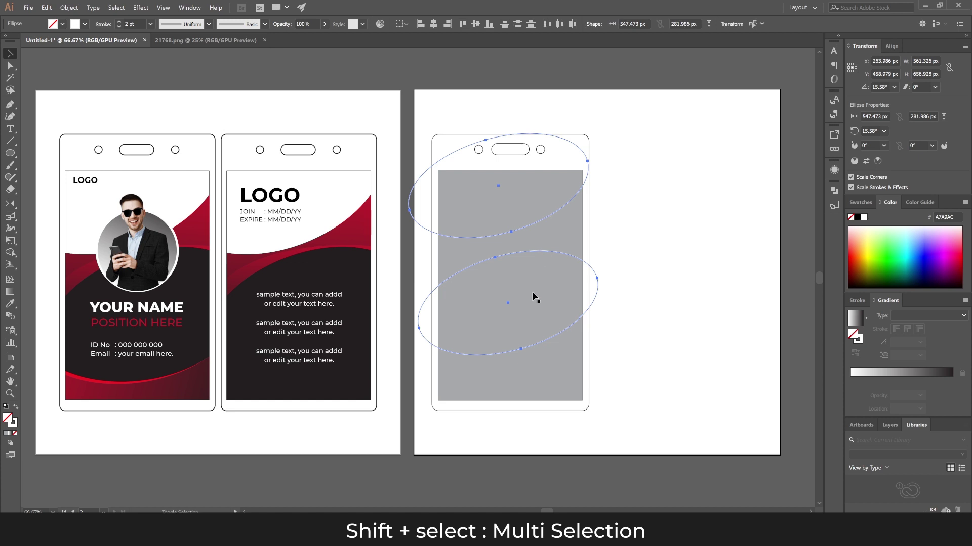
pyautogui.keyDown('shift'); pyautogui.click(538, 383); pyautogui.keyUp('shift')
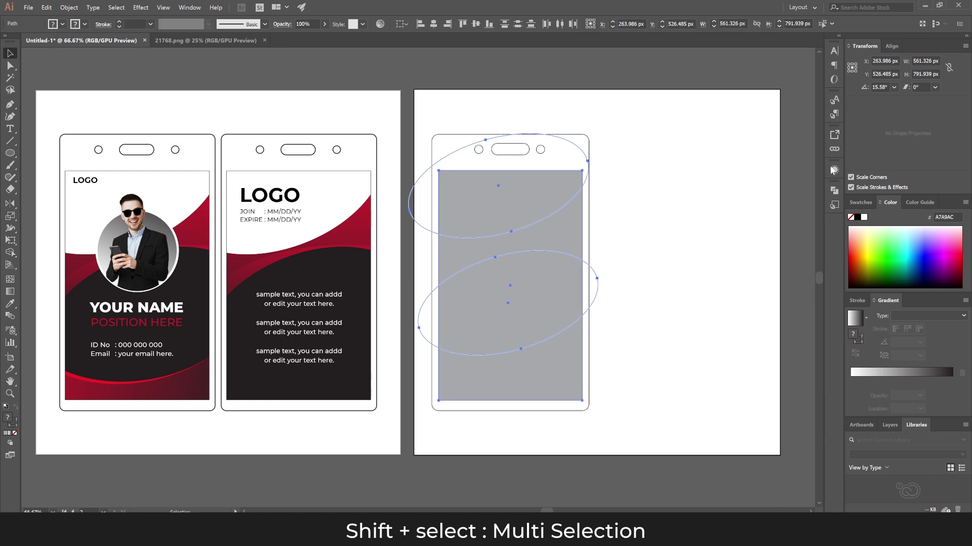
pyautogui.click(833, 190)
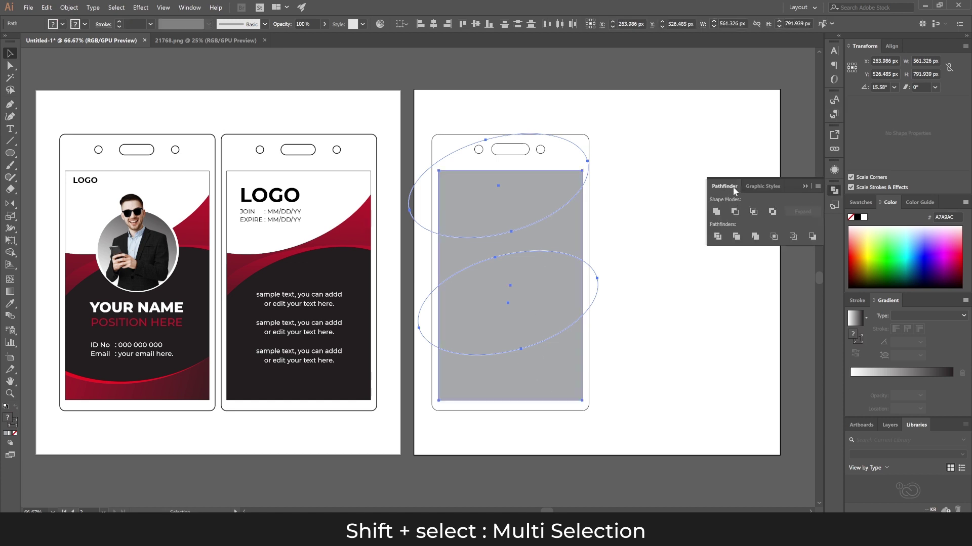
pyautogui.click(187, 8)
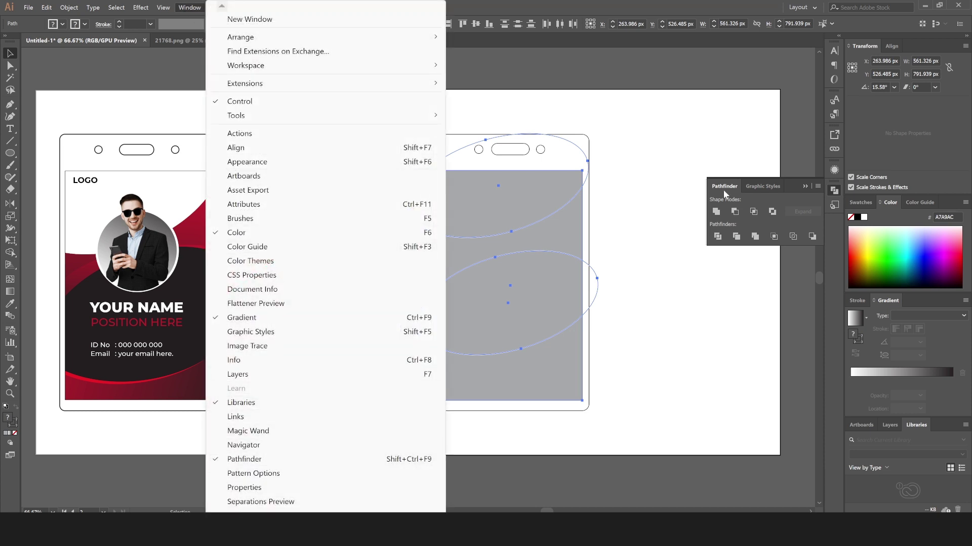
pyautogui.press('Return')
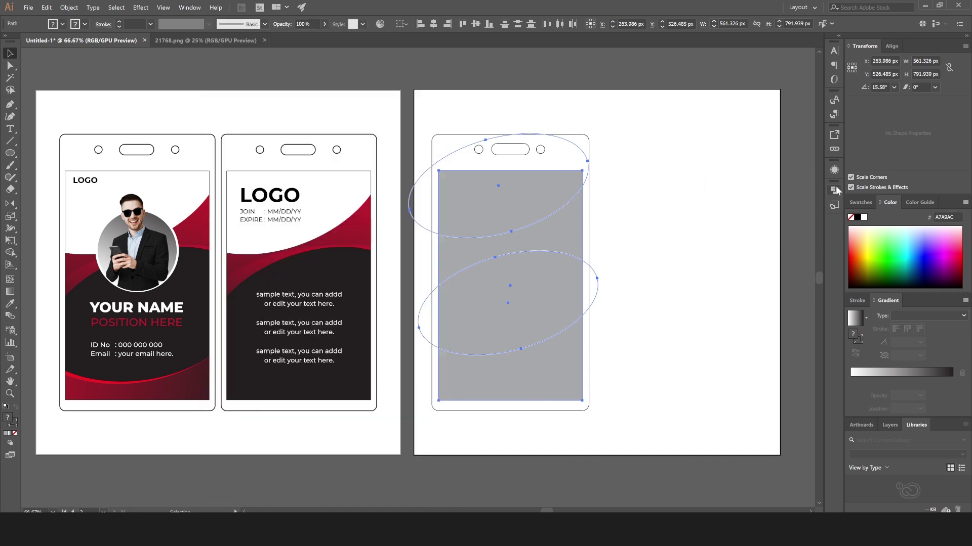
pyautogui.click(835, 190)
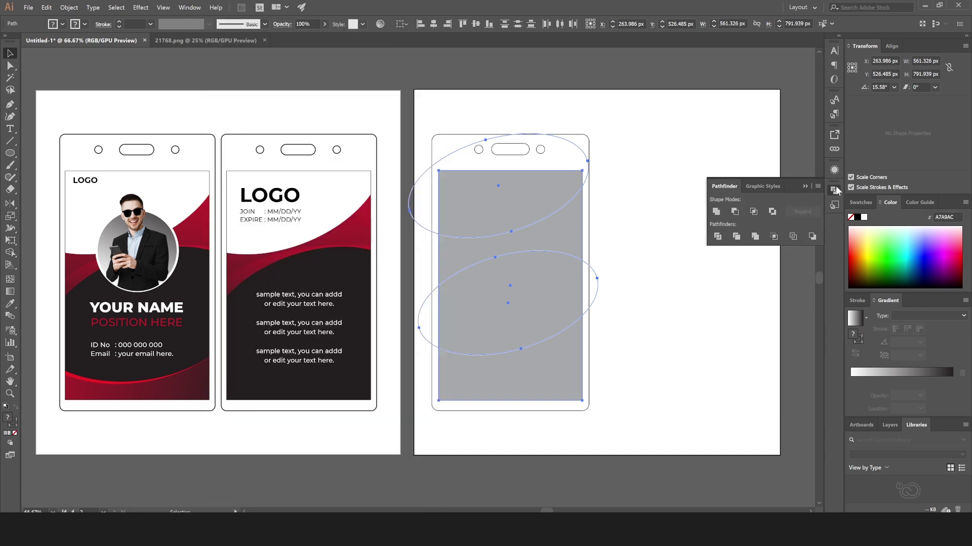
pyautogui.click(735, 212)
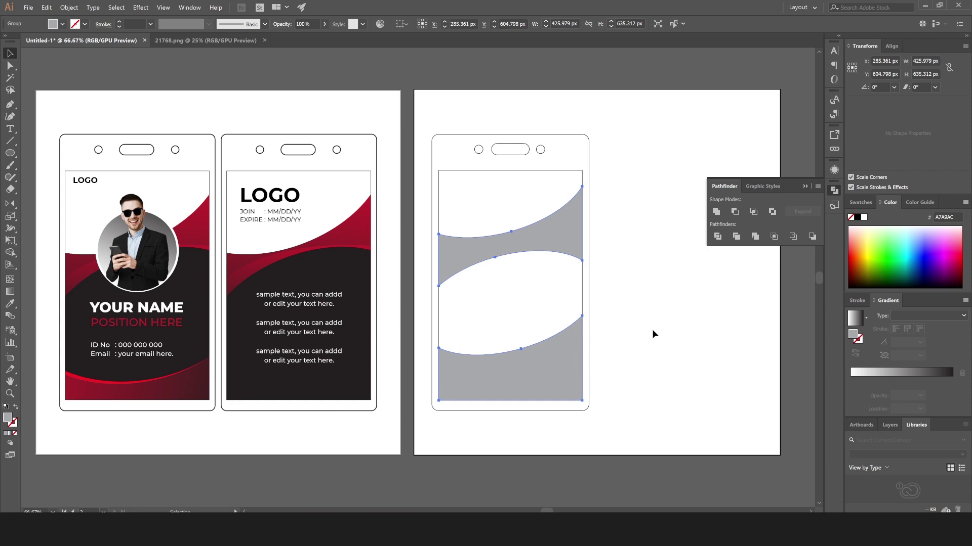
# - Ungroup the grey shapes and drag the bottom band's top anchors down to about 157 px tall
pyautogui.rightClick(282, 146)
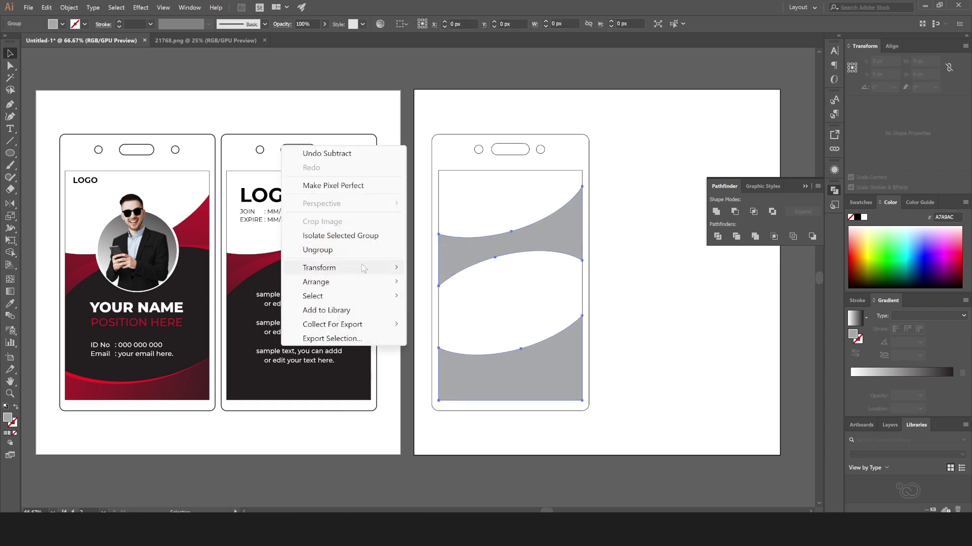
pyautogui.click(317, 250)
pyautogui.click(663, 353)
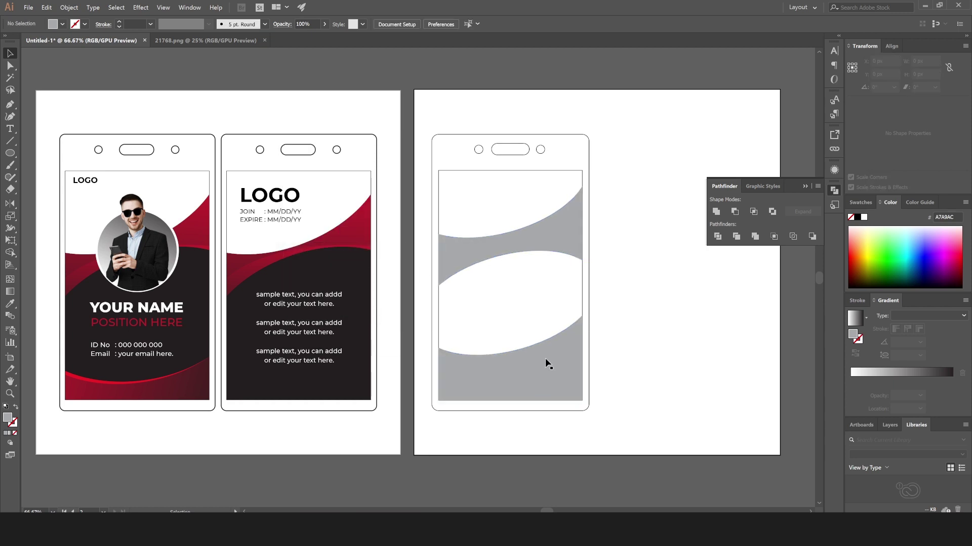
pyautogui.click(545, 360)
pyautogui.doubleClick(546, 359)
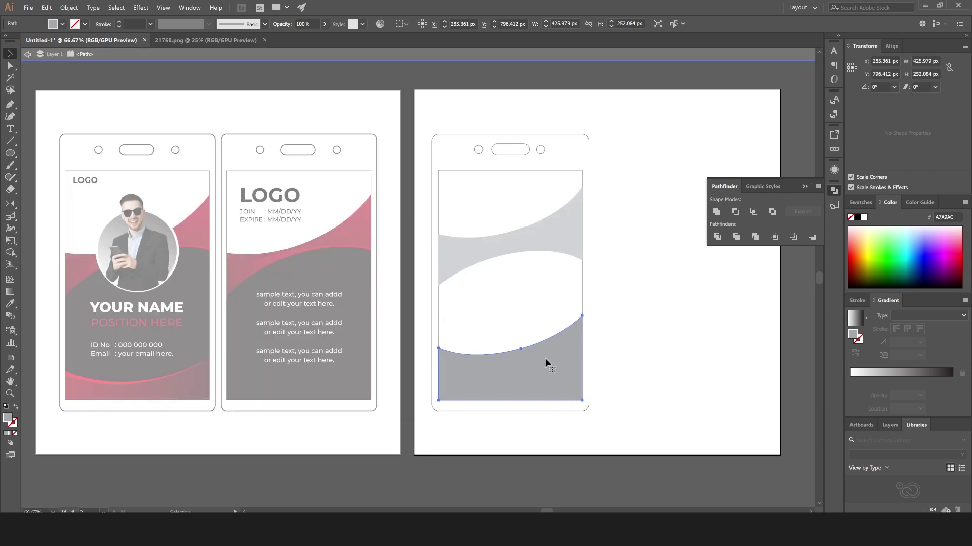
pyautogui.click(10, 66)
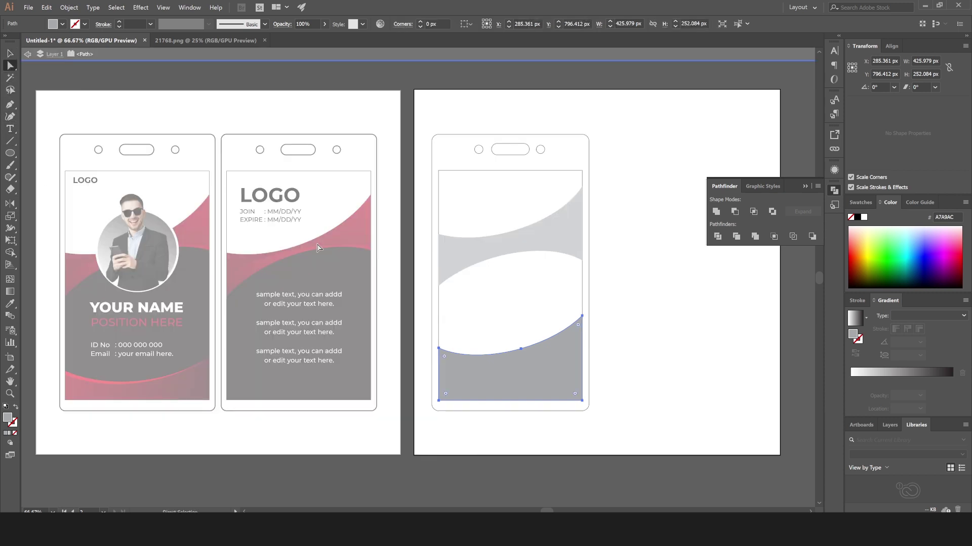
pyautogui.moveTo(409, 305); pyautogui.dragTo(648, 364)
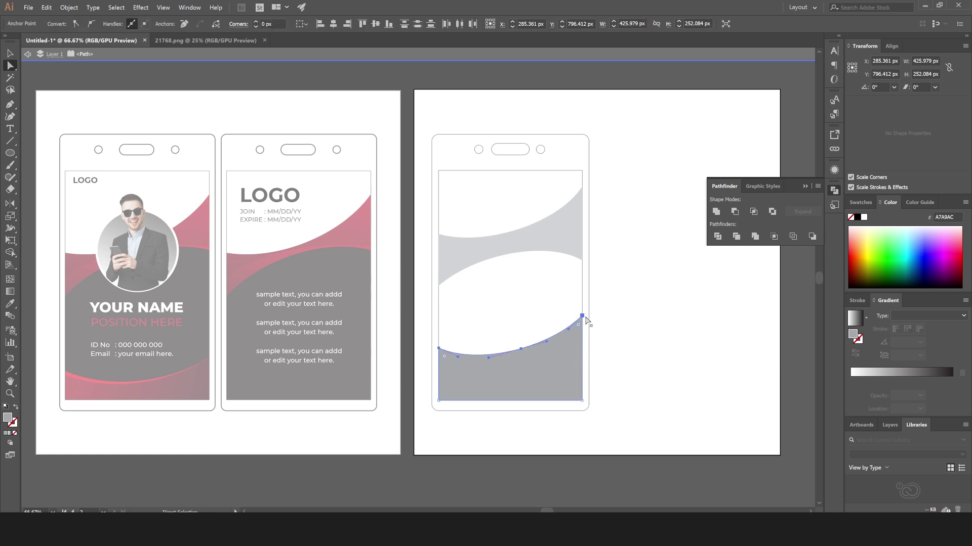
pyautogui.moveTo(586, 319); pyautogui.dragTo(584, 348)
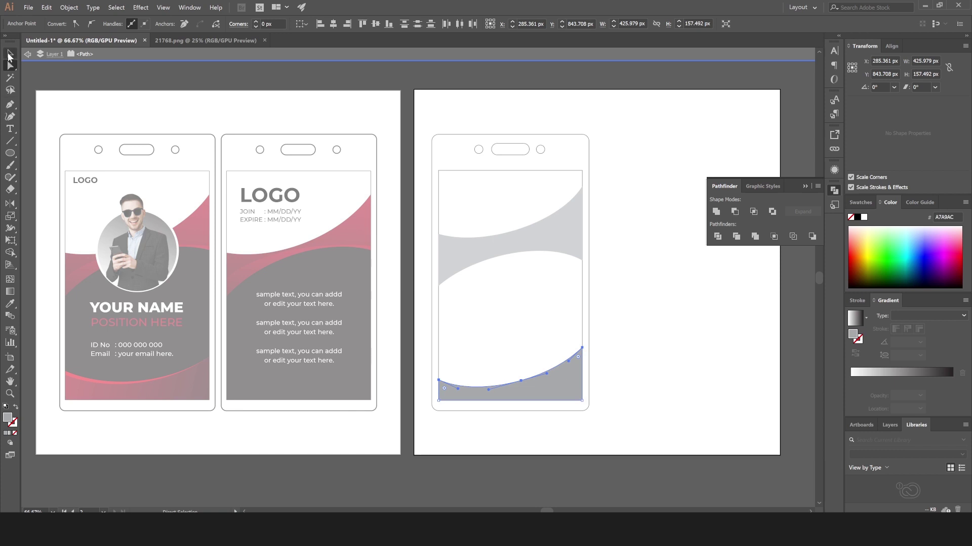
pyautogui.click(9, 53)
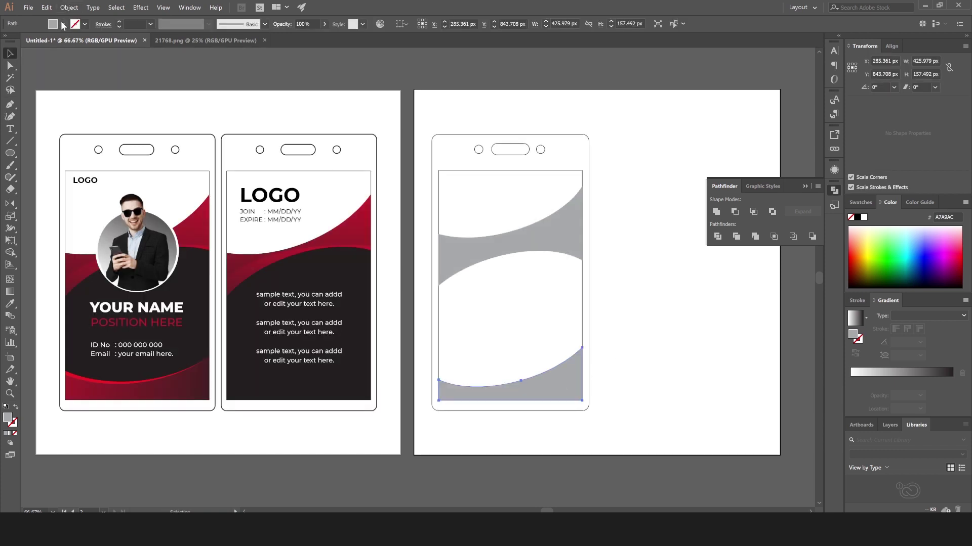
# - Fill the bottom band with the White, Black gradient, its left stop set to crimson BE1E2D
pyautogui.click(62, 24)
pyautogui.click(6, 62)
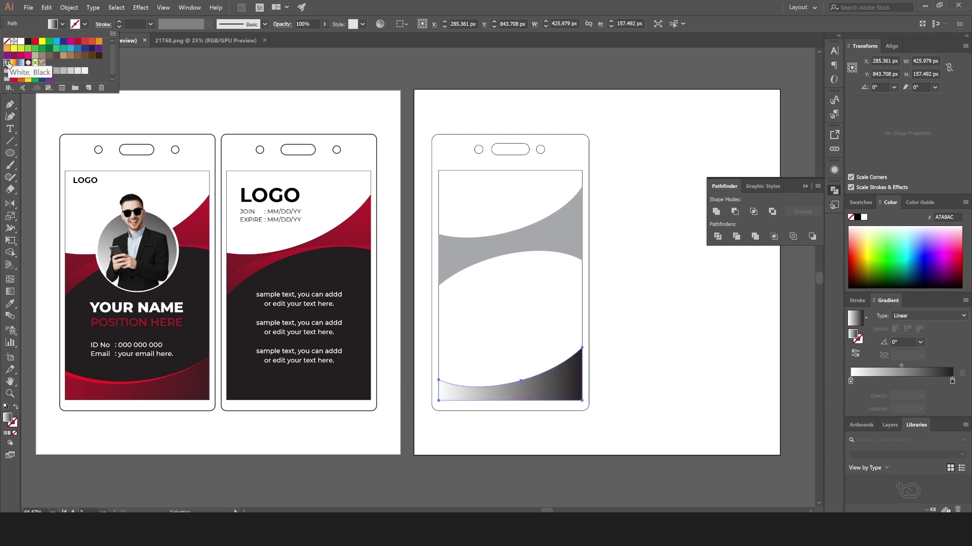
pyautogui.doubleClick(851, 381)
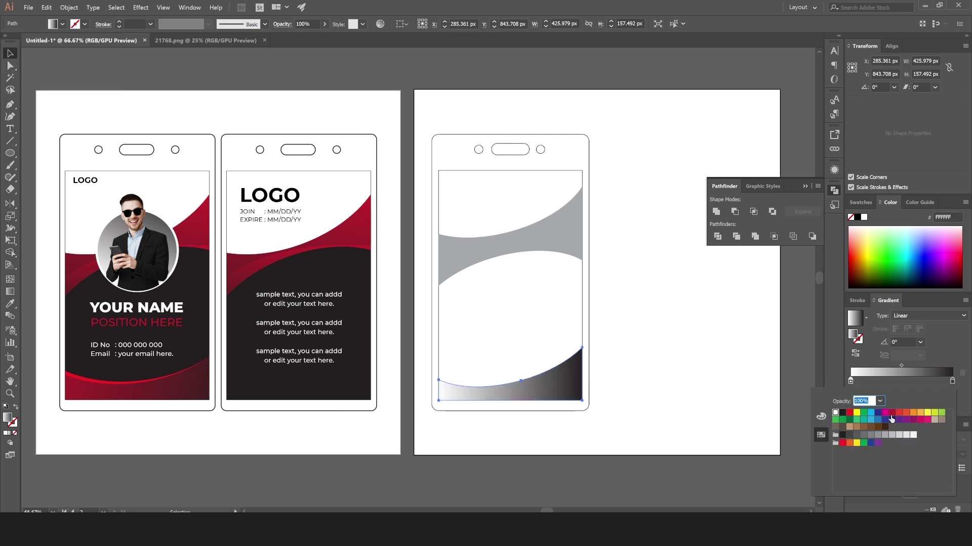
pyautogui.click(891, 414)
pyautogui.click(889, 298)
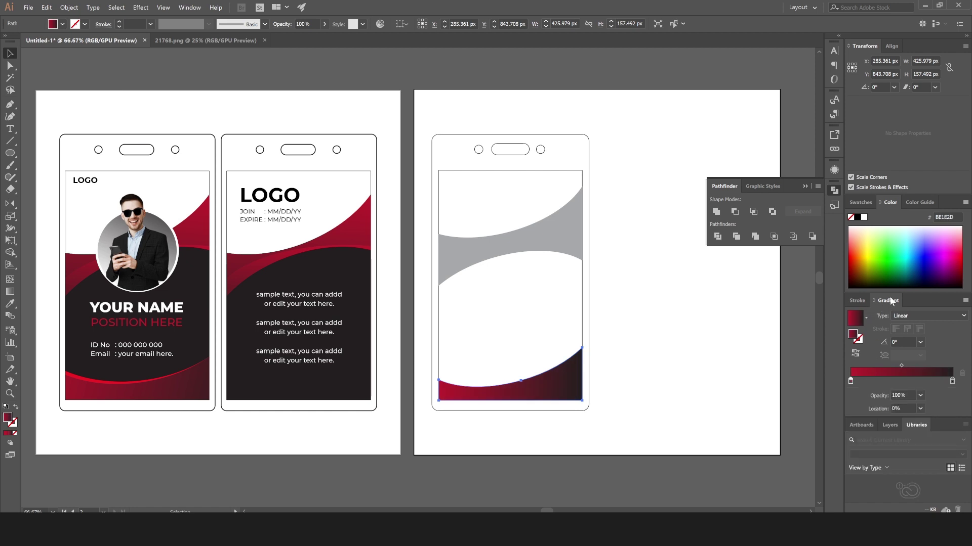
pyautogui.click(189, 7)
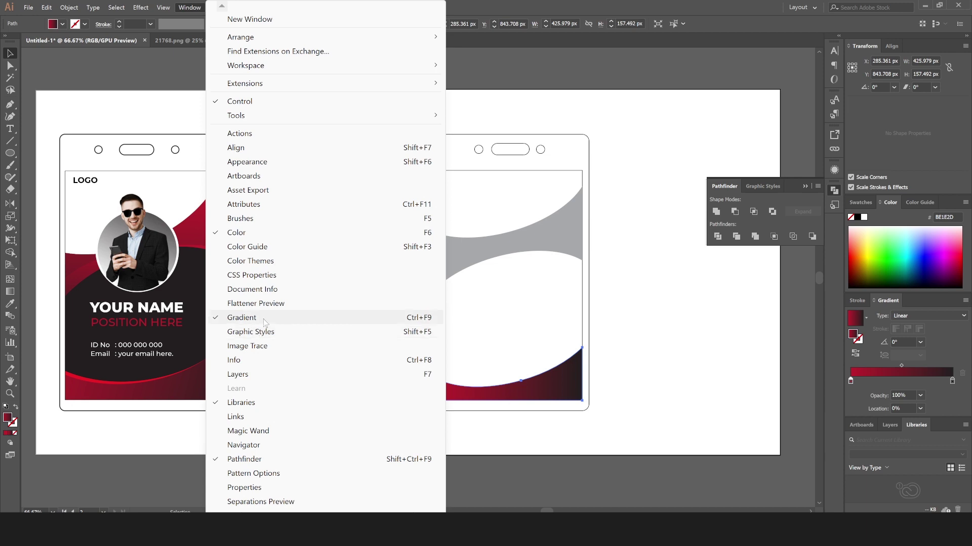
pyautogui.click(894, 301)
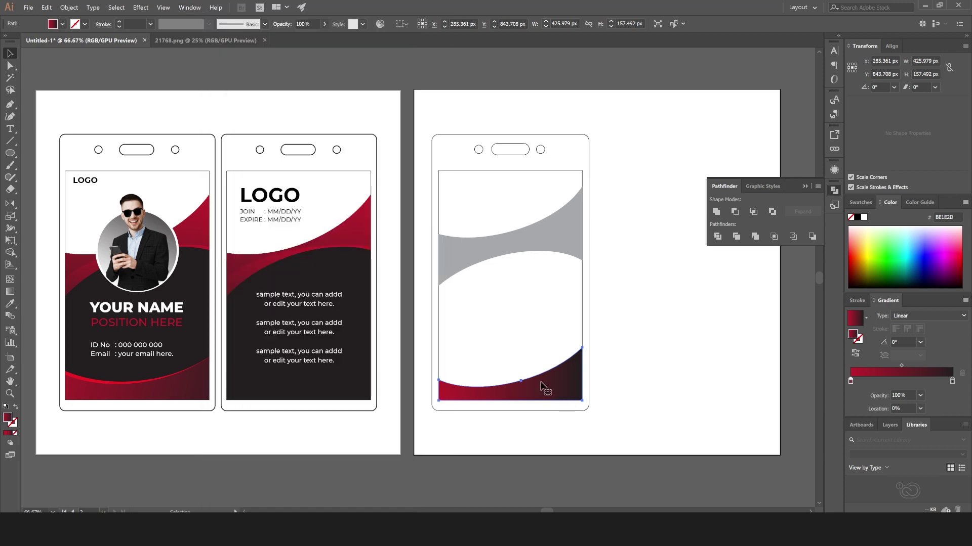
# - Stretch the band's gradient further right with the Gradient tool, then deselect
pyautogui.press('g')
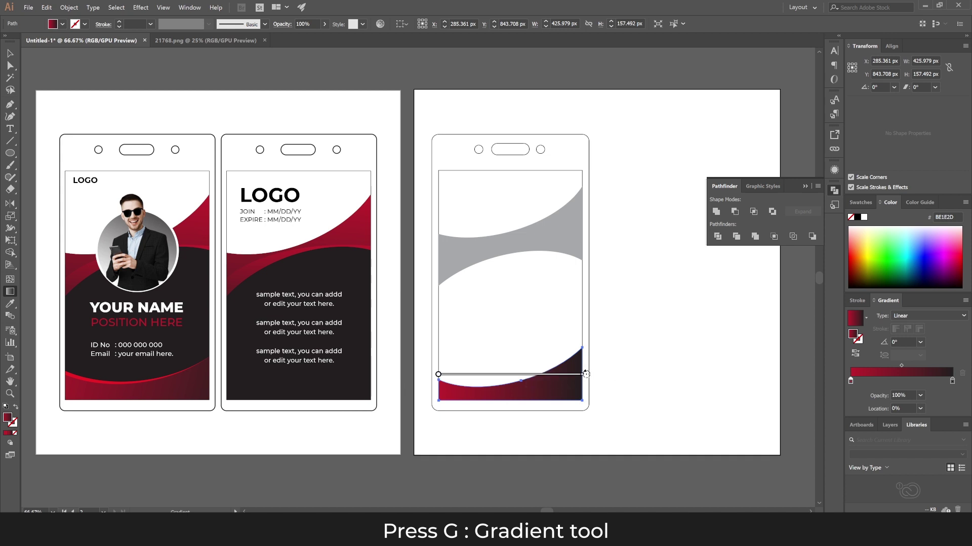
pyautogui.moveTo(583, 375); pyautogui.dragTo(660, 377)
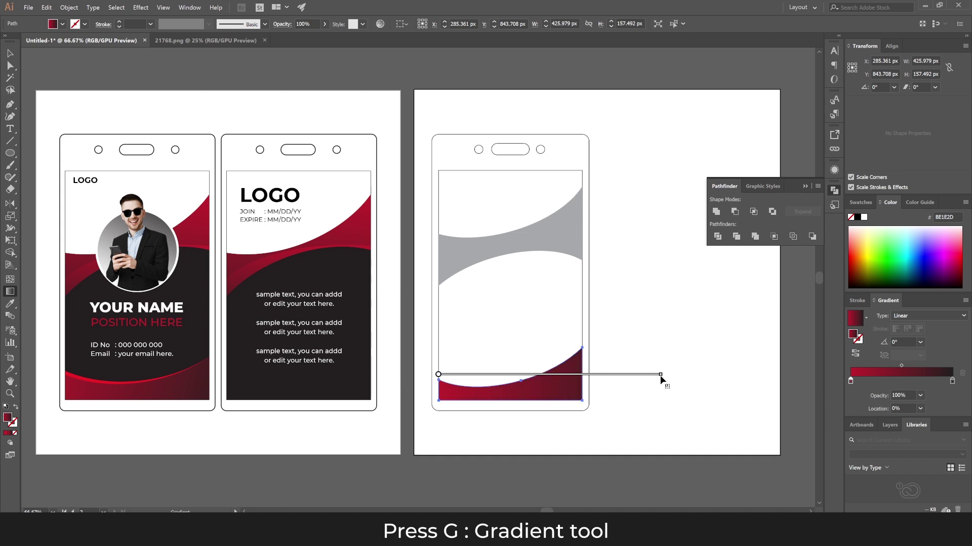
pyautogui.click(8, 56)
pyautogui.click(677, 295)
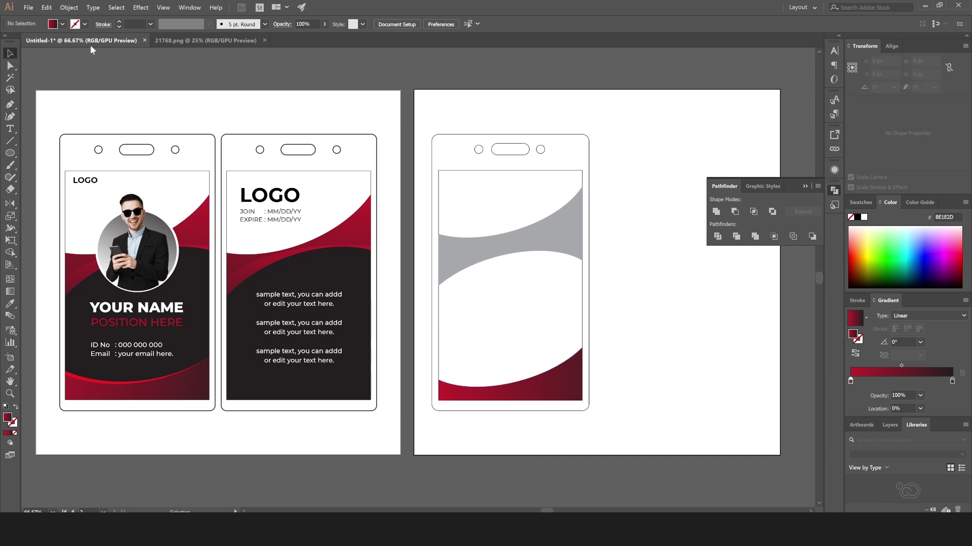
pyautogui.click(46, 7)
# - Paste the copied ellipse onto the right card, giving it a shallower tilt and wider shape
pyautogui.click(83, 81)
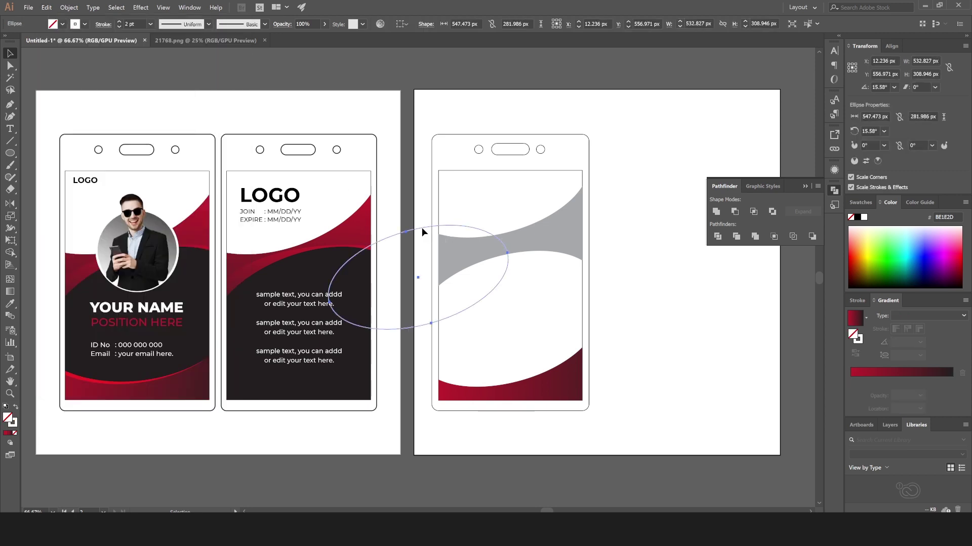
pyautogui.moveTo(422, 231); pyautogui.dragTo(511, 247)
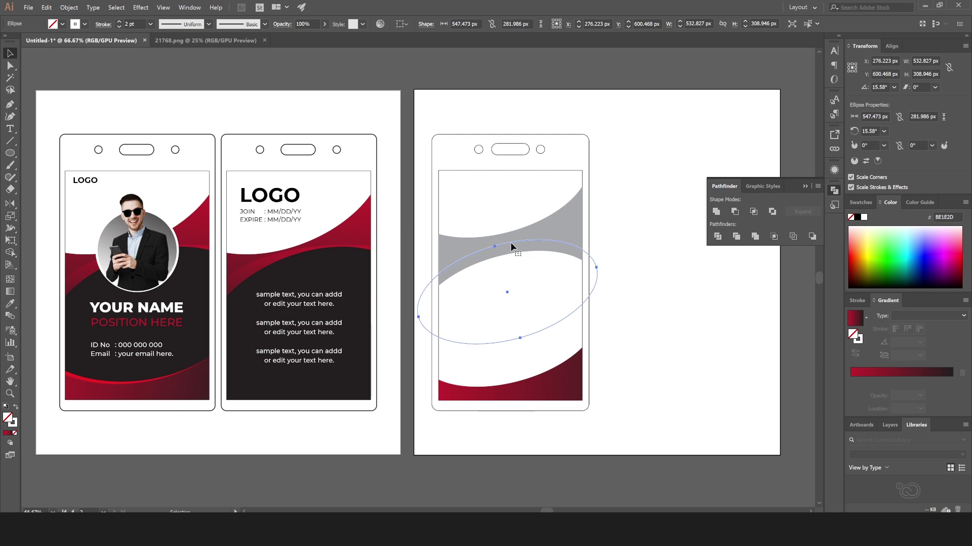
pyautogui.click(17, 241)
pyautogui.moveTo(615, 221); pyautogui.dragTo(628, 235)
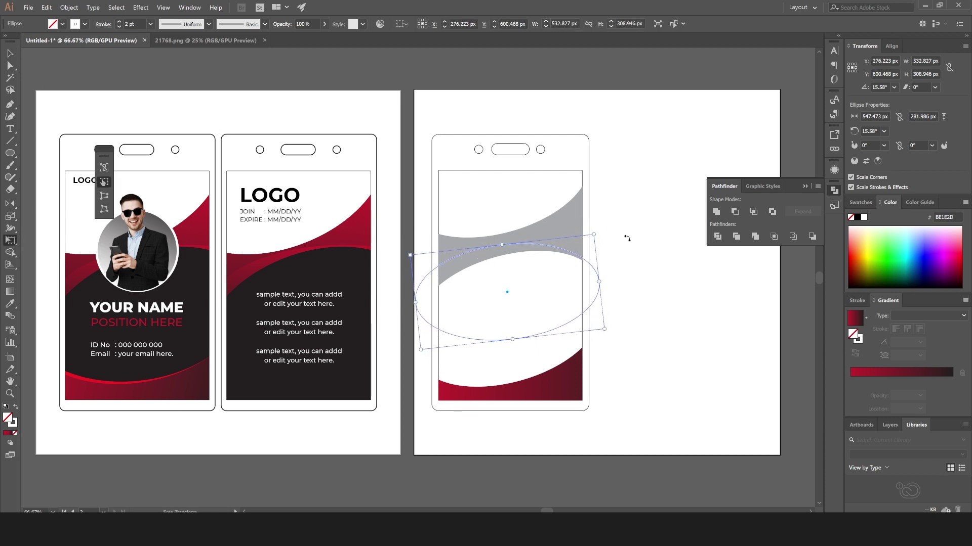
pyautogui.moveTo(590, 262); pyautogui.dragTo(588, 259)
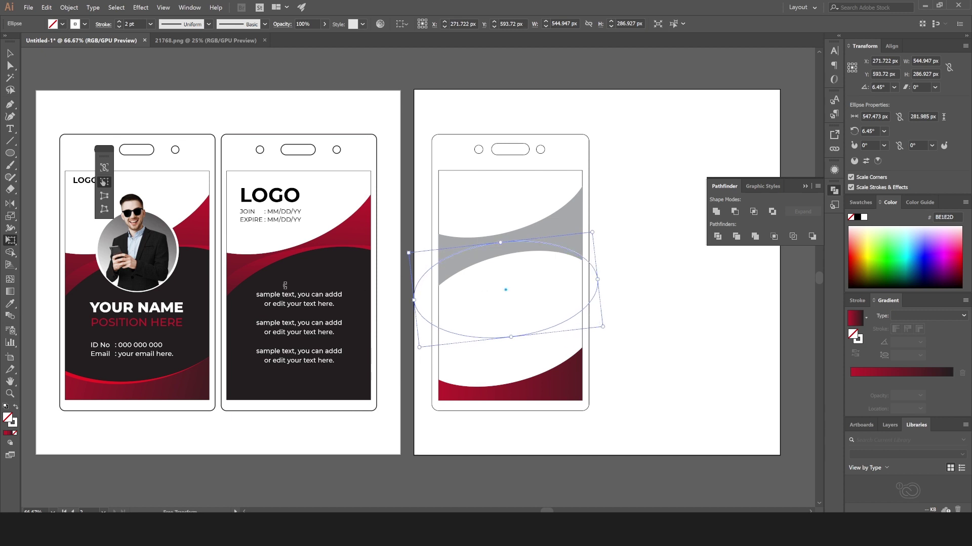
pyautogui.click(10, 53)
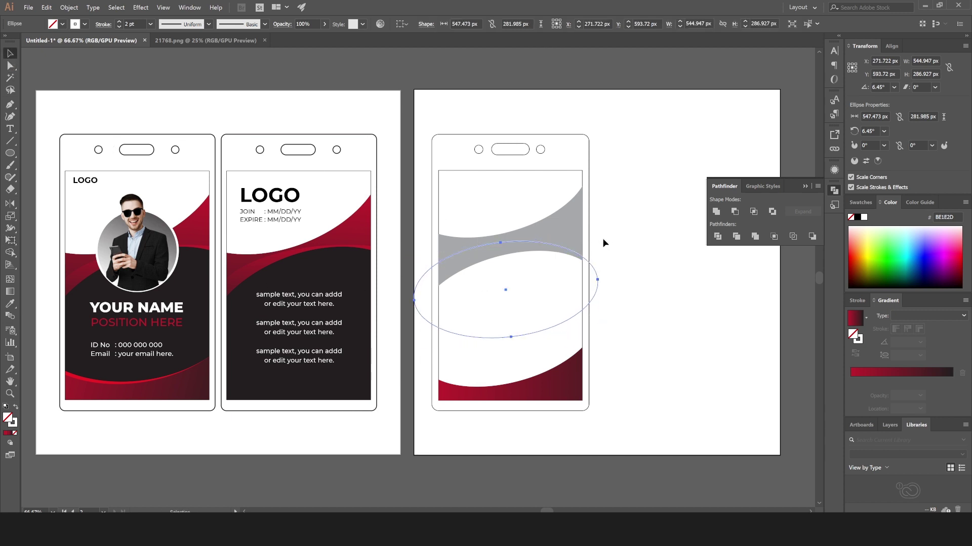
# - Paste a copy of the upper grey shape in place and Pathfinder Intersect it with the ellipse
pyautogui.click(557, 232)
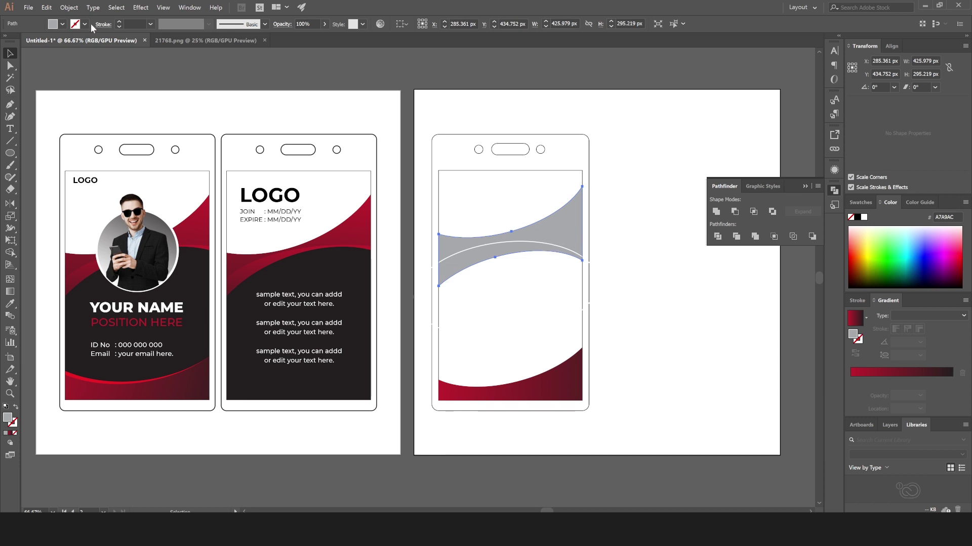
pyautogui.click(46, 7)
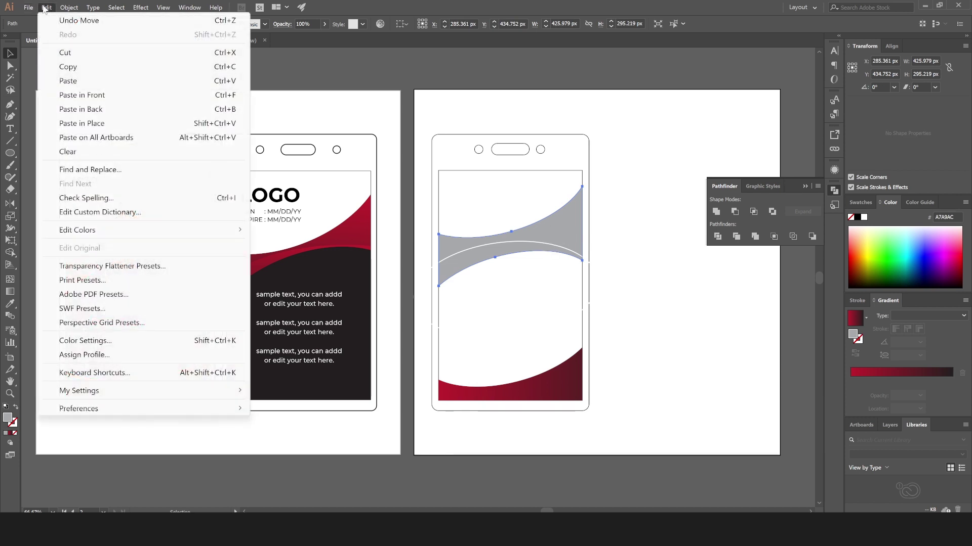
pyautogui.click(77, 71)
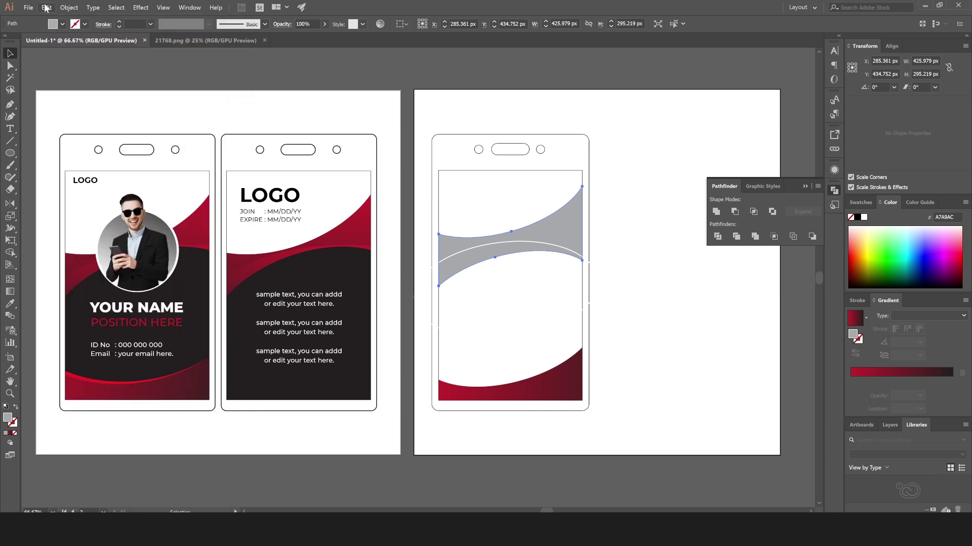
pyautogui.click(46, 7)
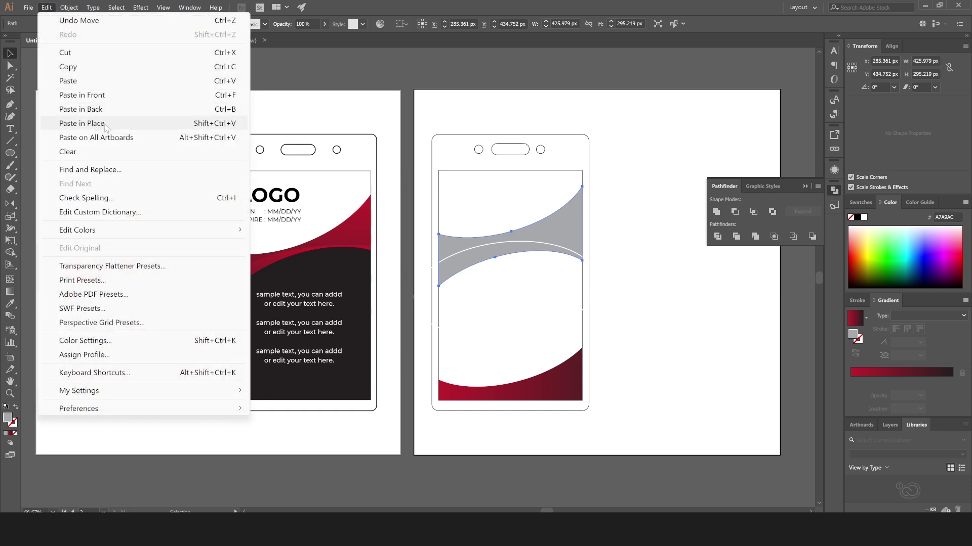
pyautogui.click(82, 124)
pyautogui.click(595, 265)
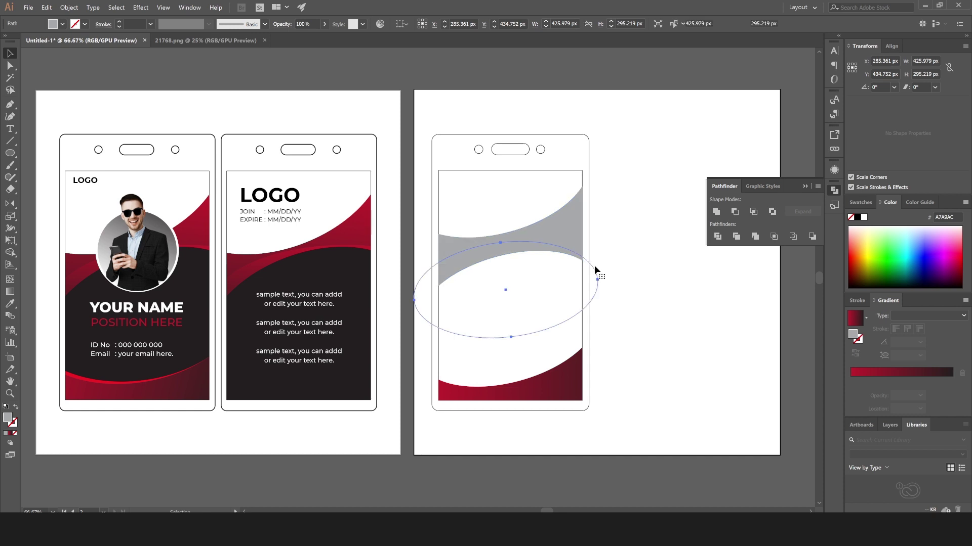
pyautogui.keyDown('shift'); pyautogui.click(458, 271); pyautogui.keyUp('shift')
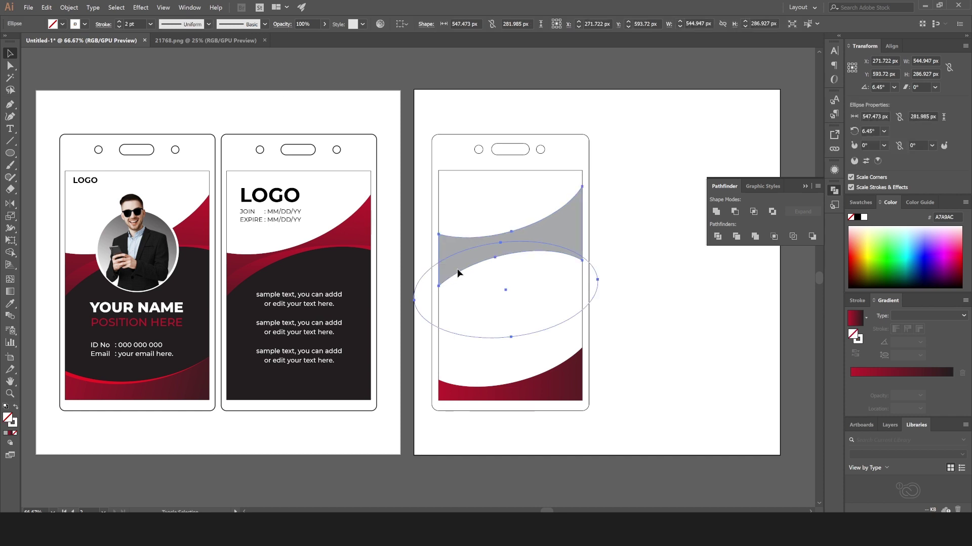
pyautogui.click(754, 212)
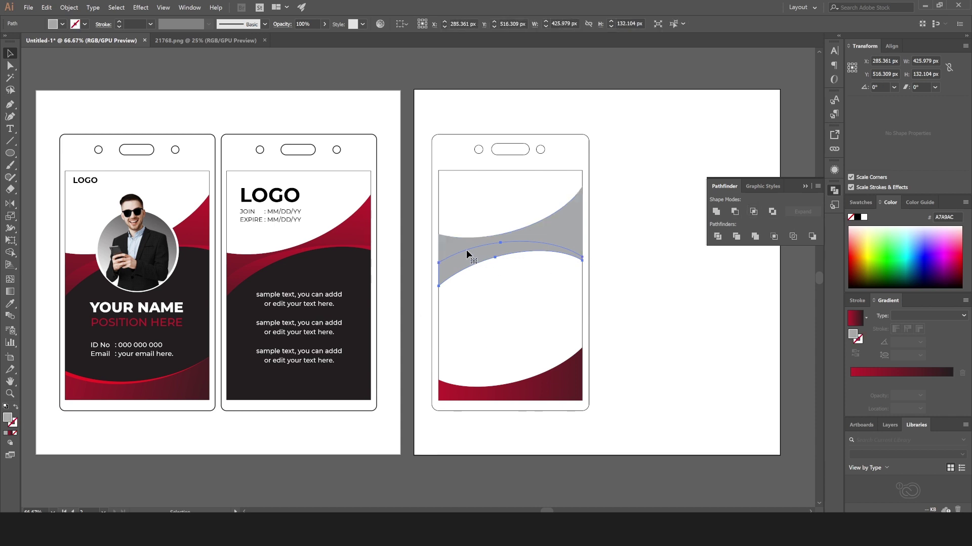
# - Eyedropper the red gradient onto the new curved piece and the upper grey shape
pyautogui.click(11, 305)
pyautogui.click(554, 385)
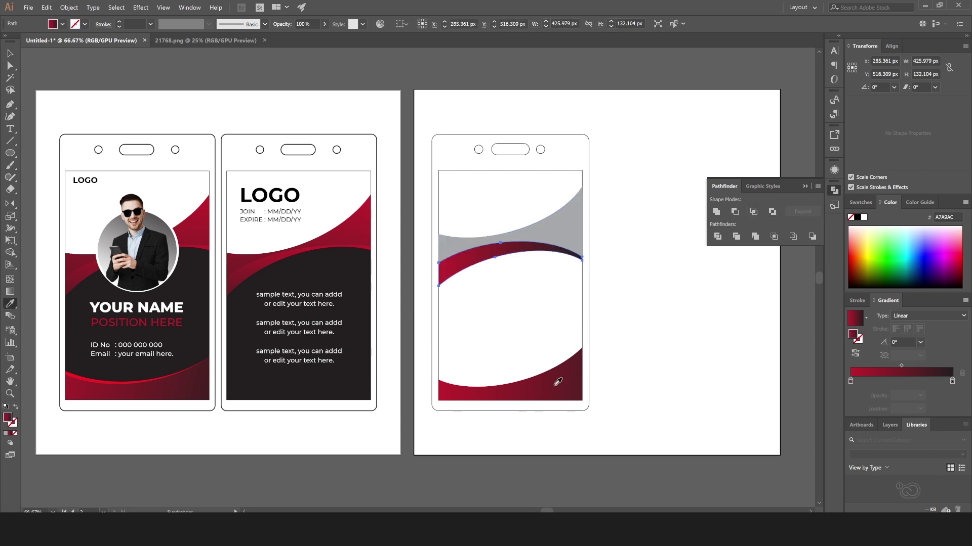
pyautogui.click(10, 66)
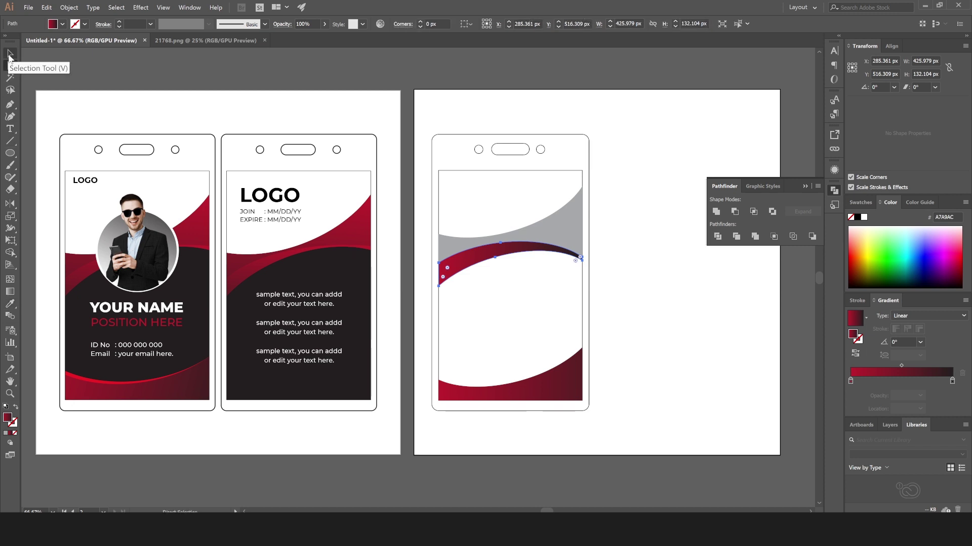
pyautogui.click(532, 233)
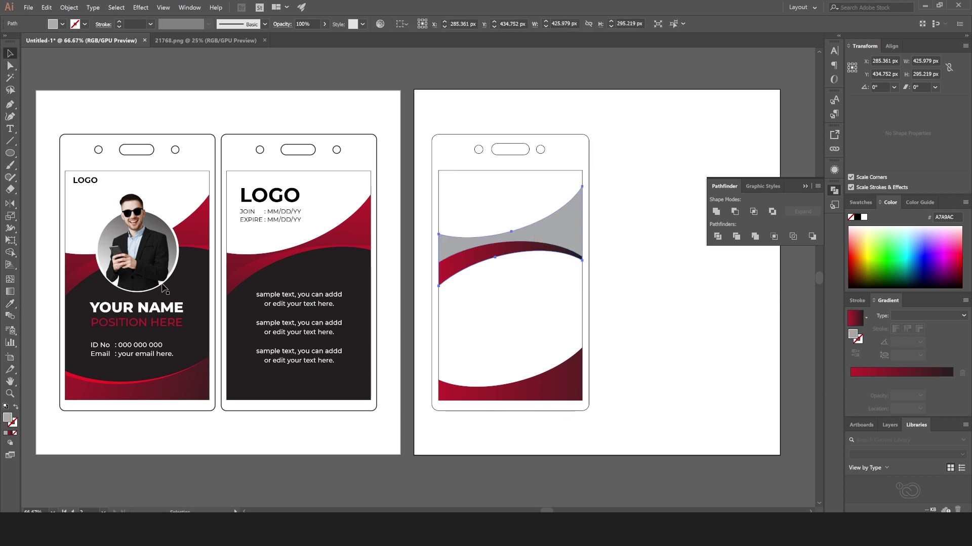
pyautogui.click(10, 303)
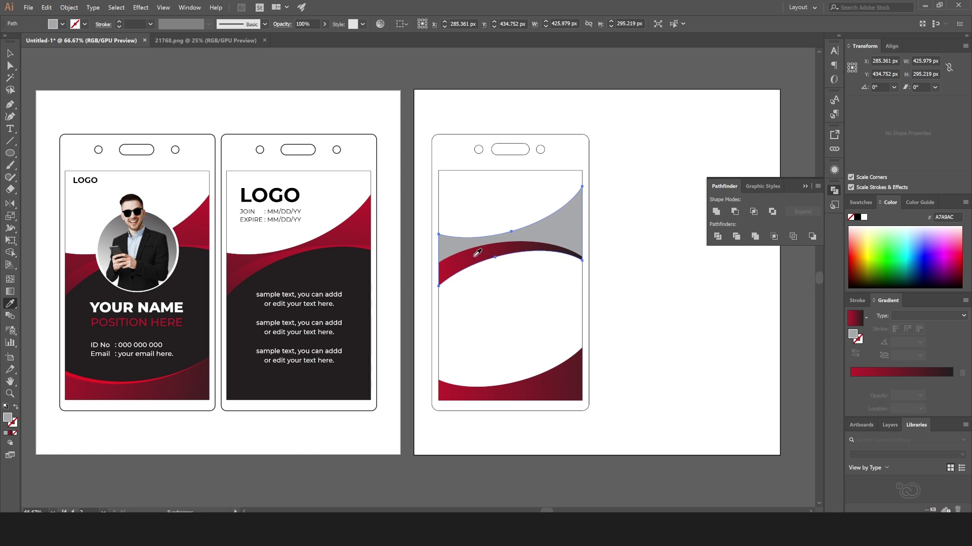
pyautogui.click(474, 256)
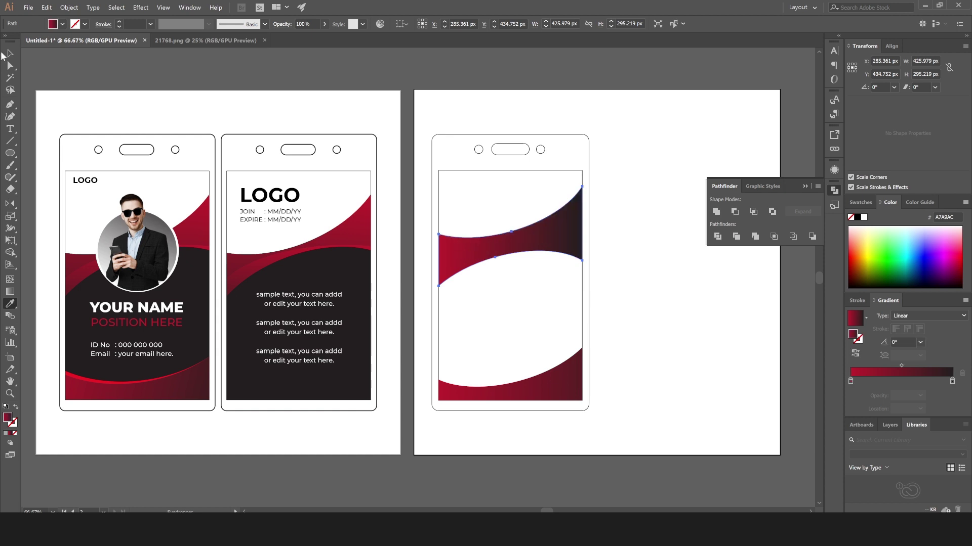
pyautogui.click(11, 54)
# - Re-angle the gradient diagonally across the upper wave shape
pyautogui.press('g')
pyautogui.moveTo(609, 209); pyautogui.dragTo(322, 320)
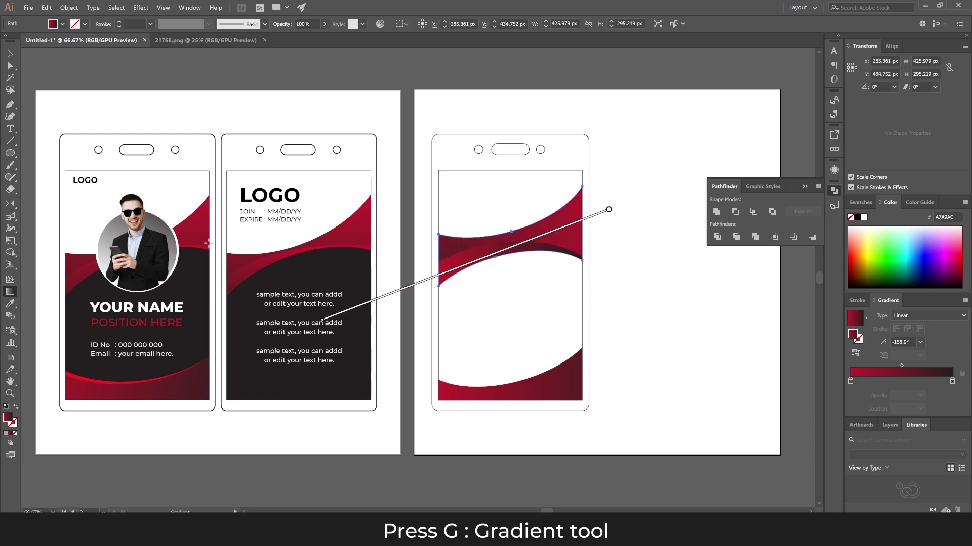
pyautogui.press('v')
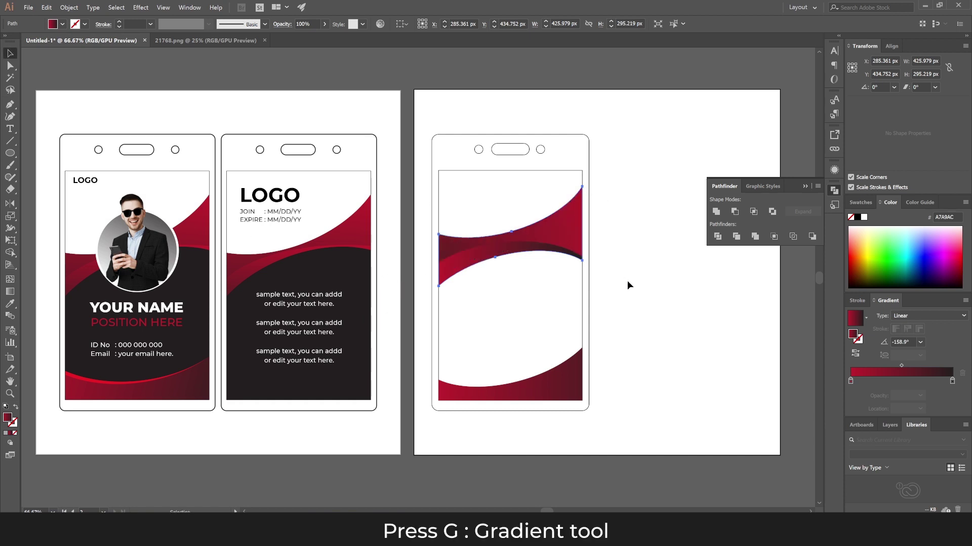
# - Redirect and shift the inner curved shape's gradient to about 19.4°
pyautogui.click(627, 280)
pyautogui.click(471, 260)
pyautogui.press('g')
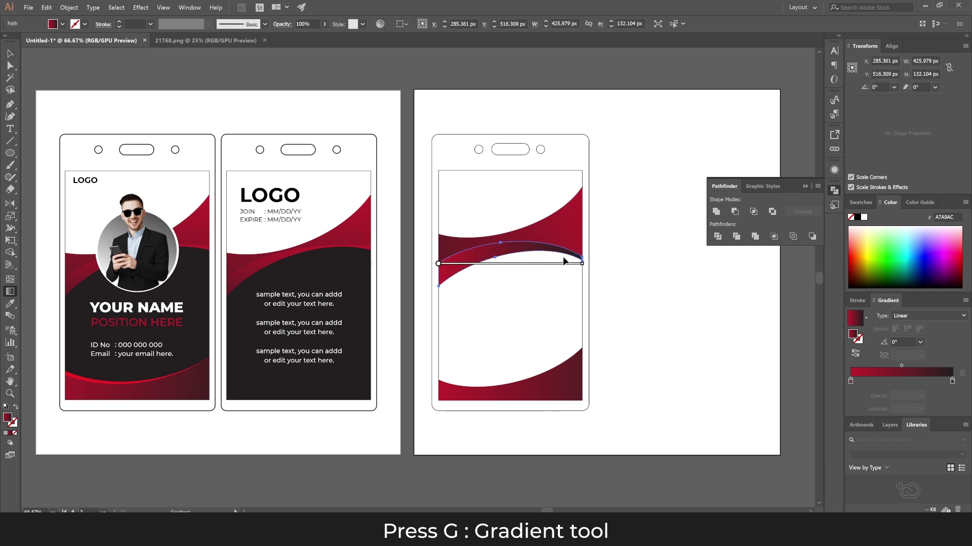
pyautogui.moveTo(606, 224)
pyautogui.mouseDown()
pyautogui.moveTo(383, 309)
pyautogui.moveTo(665, 184)
pyautogui.mouseUp()
pyautogui.moveTo(404, 297); pyautogui.dragTo(445, 282)
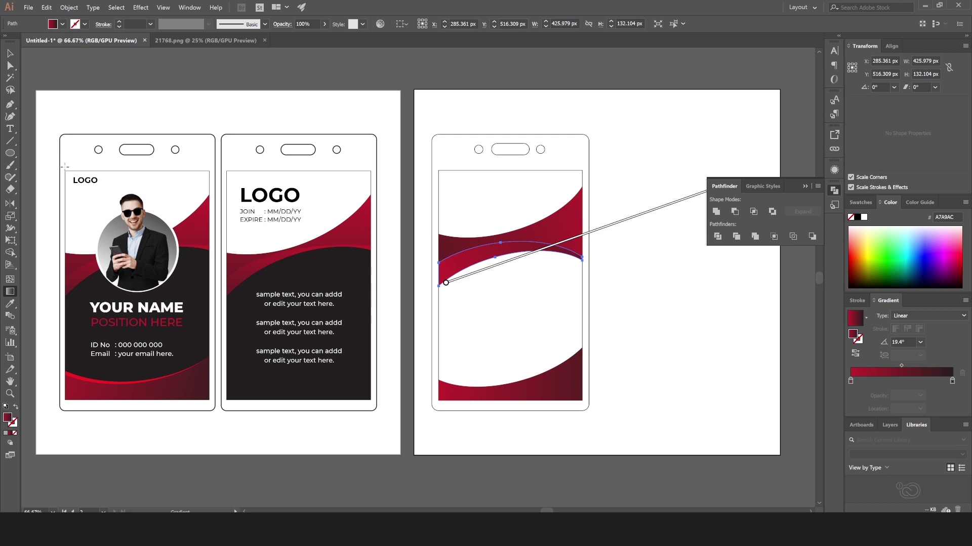
pyautogui.click(6, 55)
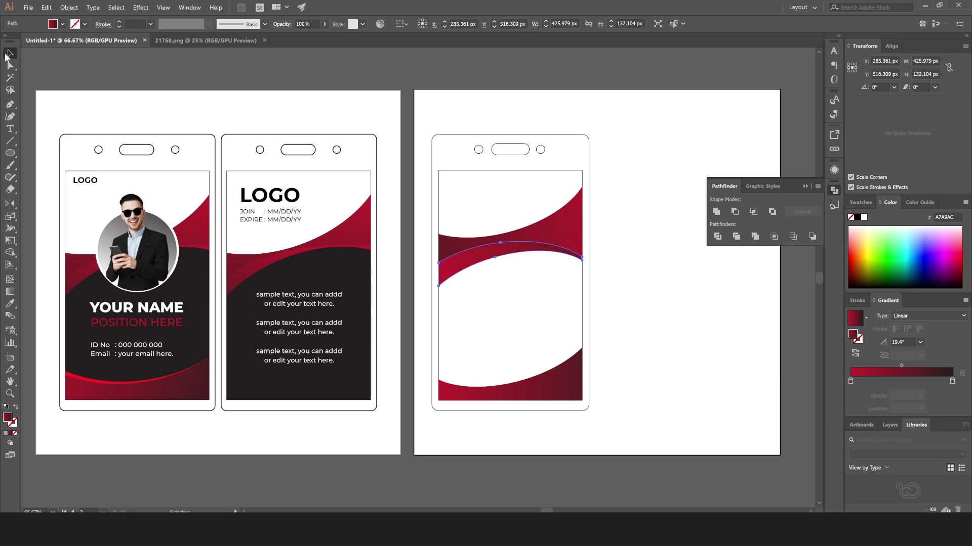
pyautogui.click(710, 317)
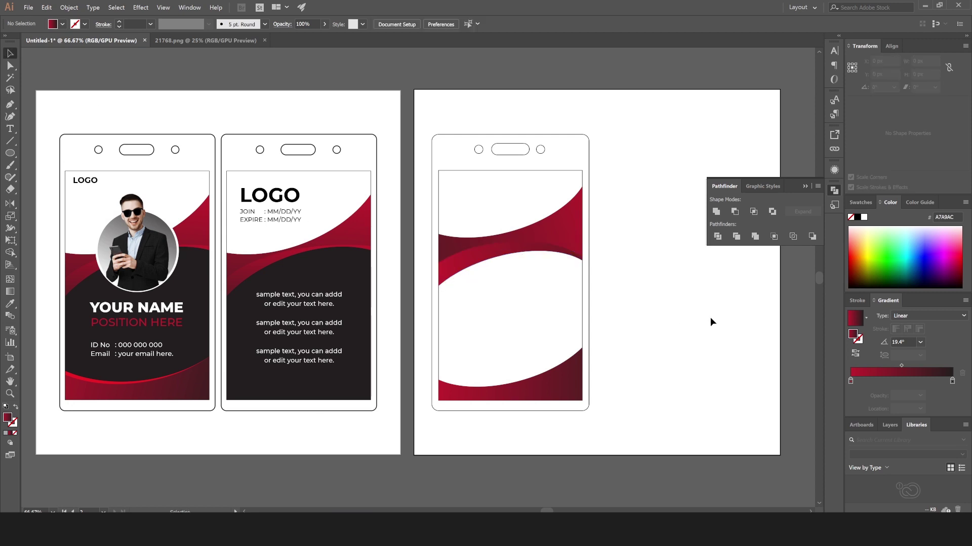
# - Copy the bottom red wave and paste it in front
pyautogui.click(559, 386)
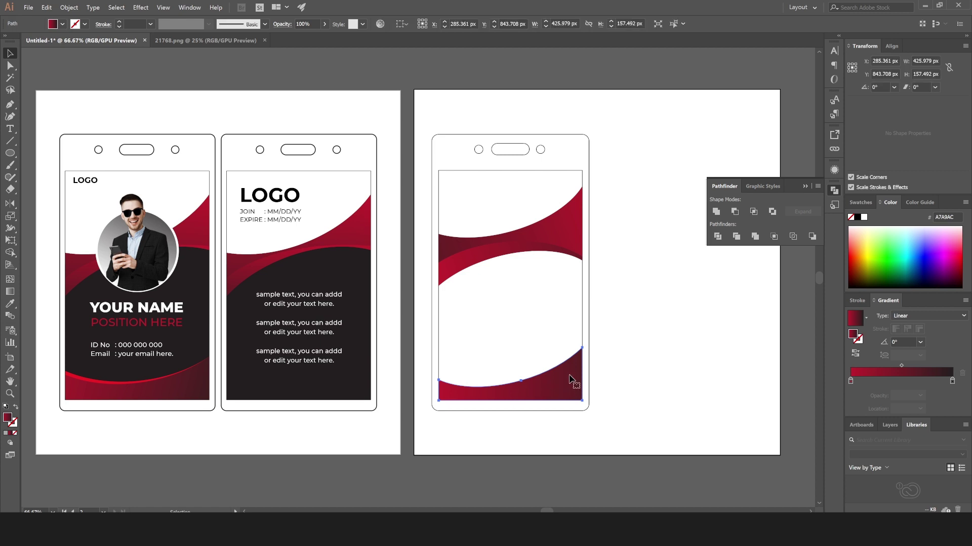
pyautogui.click(47, 7)
pyautogui.click(71, 68)
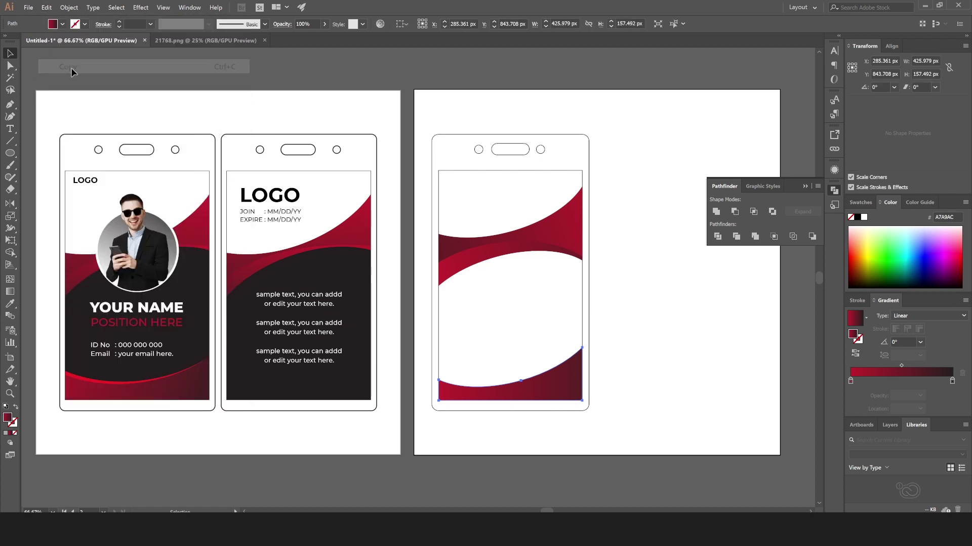
pyautogui.click(46, 7)
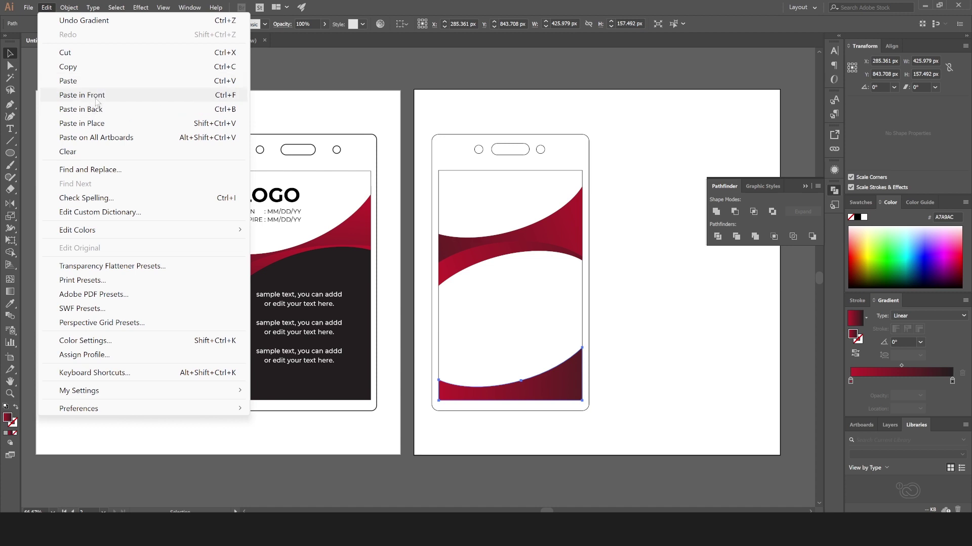
pyautogui.click(95, 99)
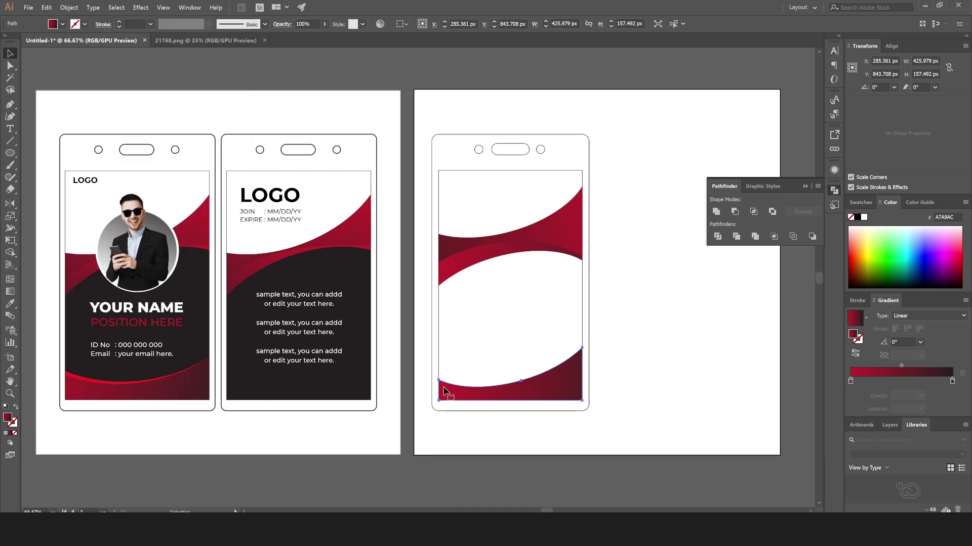
# - Shear the copied wave with Free Transform so its left side rises slightly
pyautogui.click(15, 243)
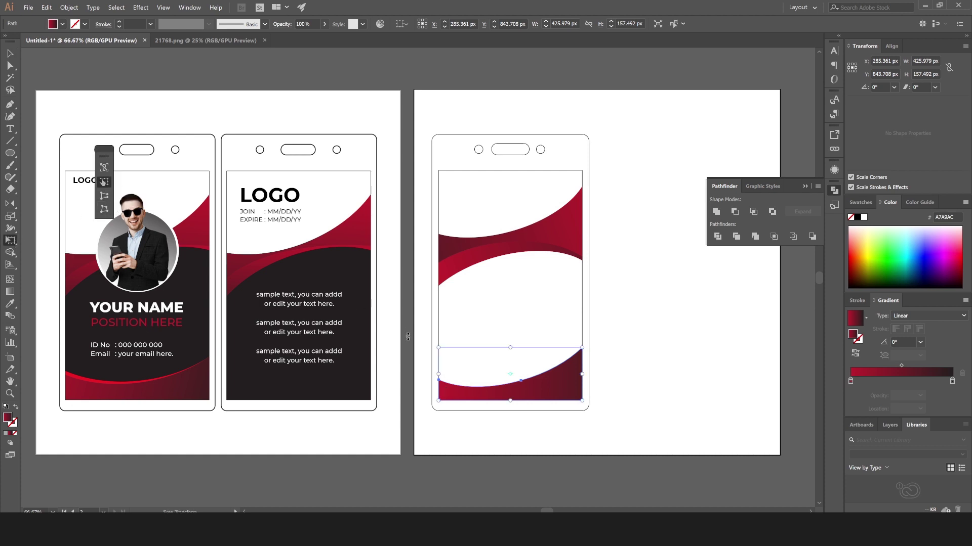
pyautogui.moveTo(438, 374); pyautogui.dragTo(438, 369)
pyautogui.click(11, 53)
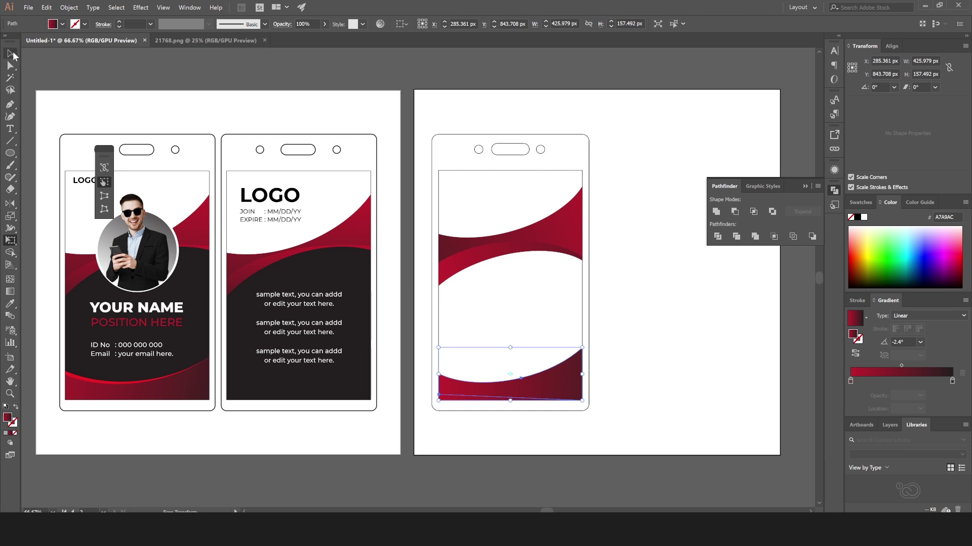
pyautogui.rightClick(452, 392)
pyautogui.click(461, 435)
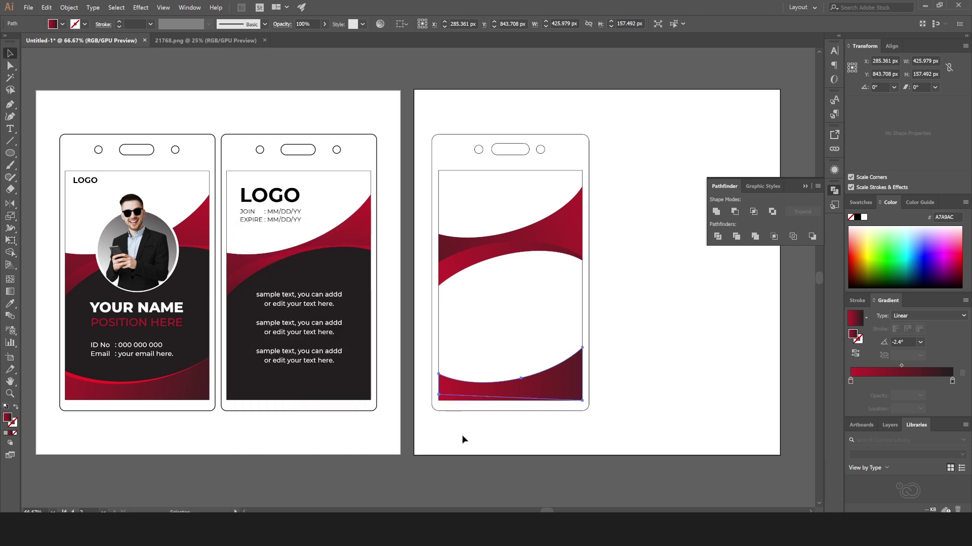
pyautogui.hotkey('ctrl', 'z')
pyautogui.rightClick(445, 404)
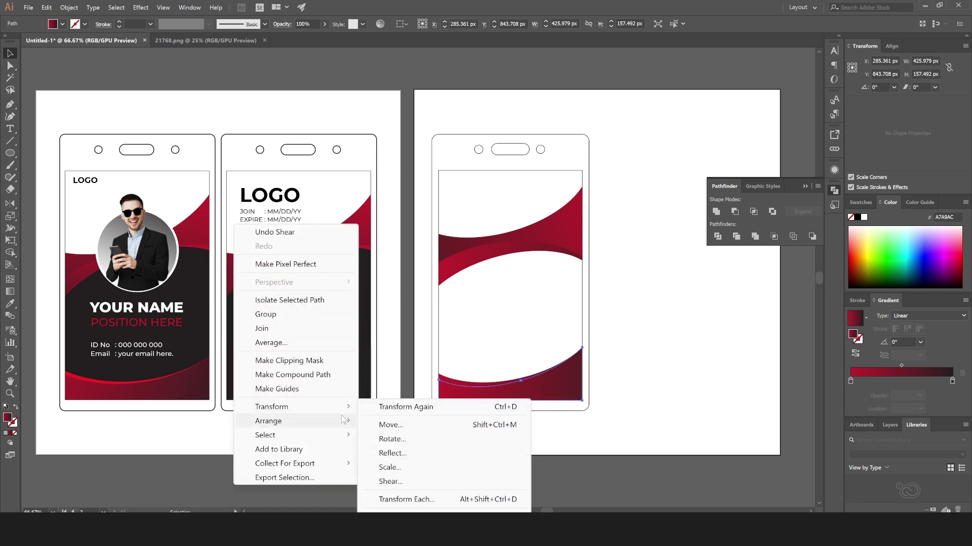
pyautogui.moveTo(268, 420)
pyautogui.click(416, 422)
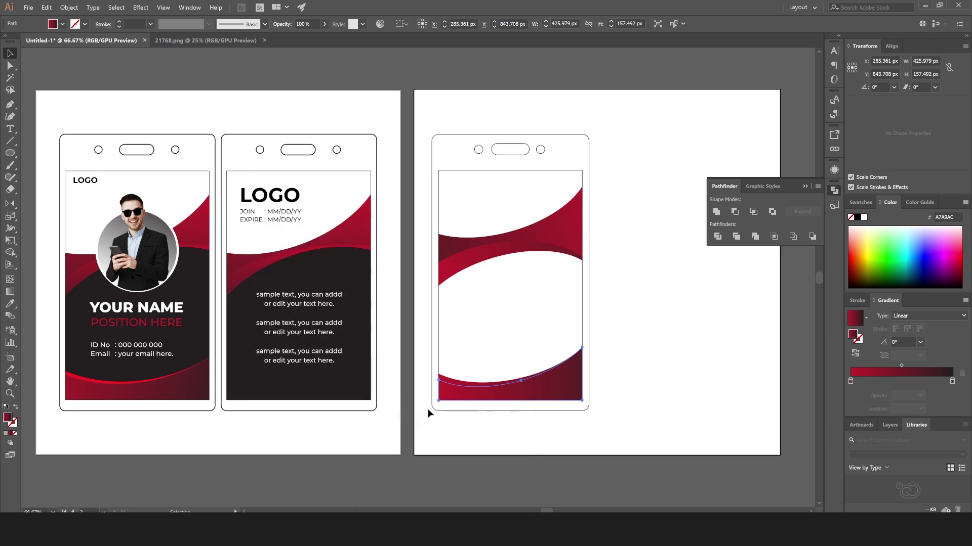
pyautogui.moveTo(447, 391); pyautogui.dragTo(447, 385)
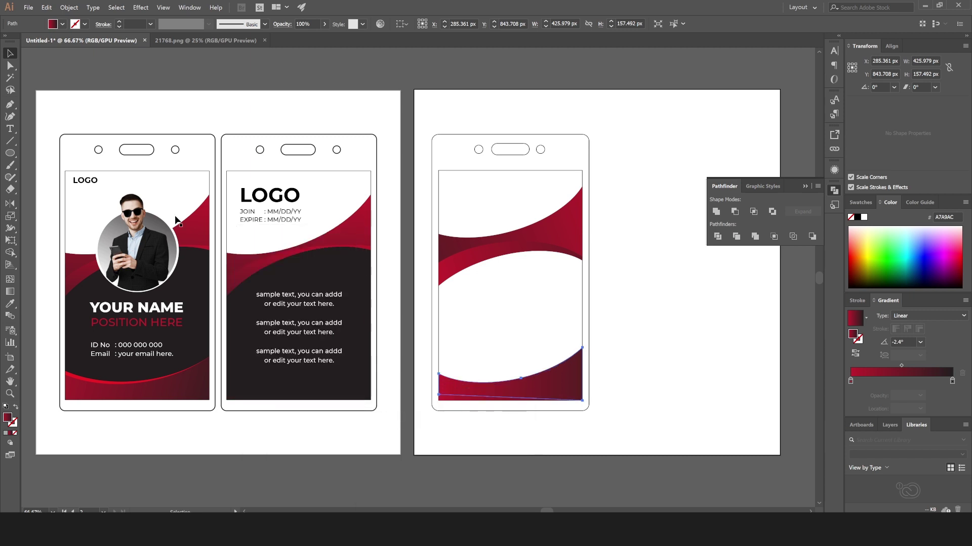
# - Fill the tilted wave copy with solid red ED1C24
pyautogui.click(53, 25)
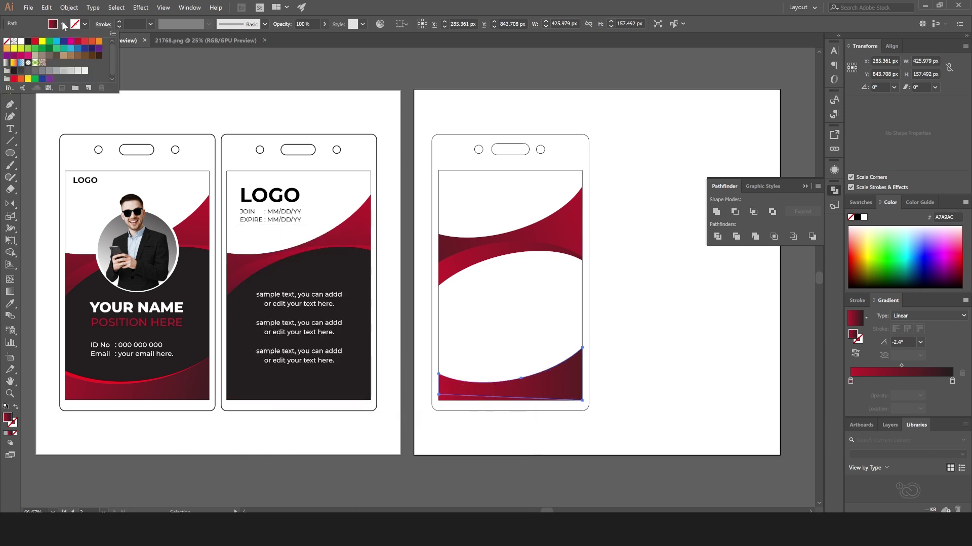
pyautogui.click(35, 41)
pyautogui.press('Escape')
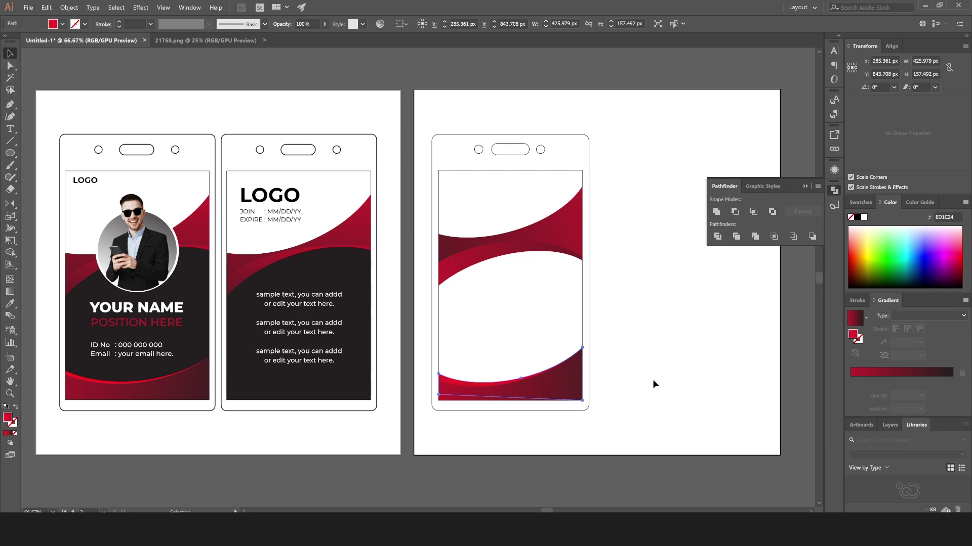
pyautogui.click(653, 380)
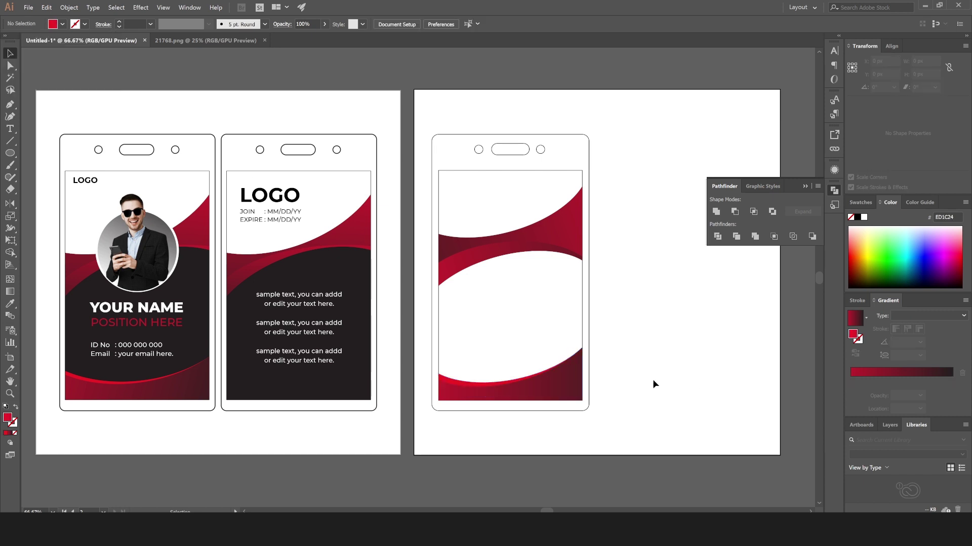
# - Group the bottom and top wave shapes on the right card
pyautogui.click(497, 172)
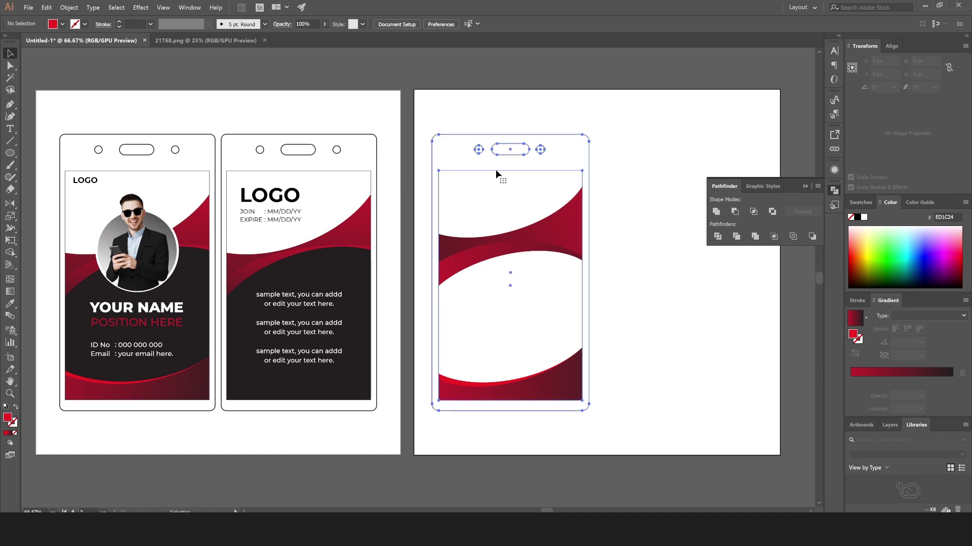
pyautogui.click(611, 235)
pyautogui.click(532, 382)
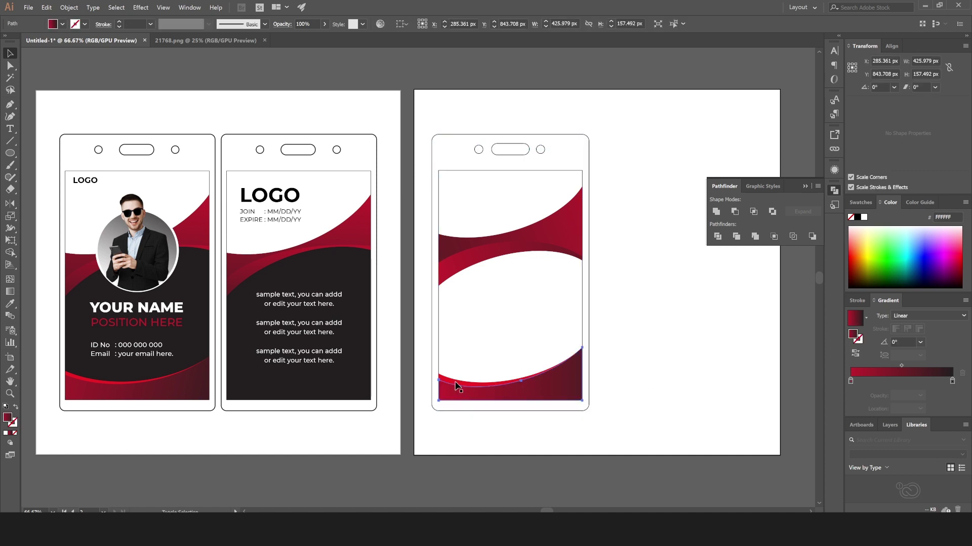
pyautogui.keyDown('shift'); pyautogui.click(461, 260); pyautogui.keyUp('shift')
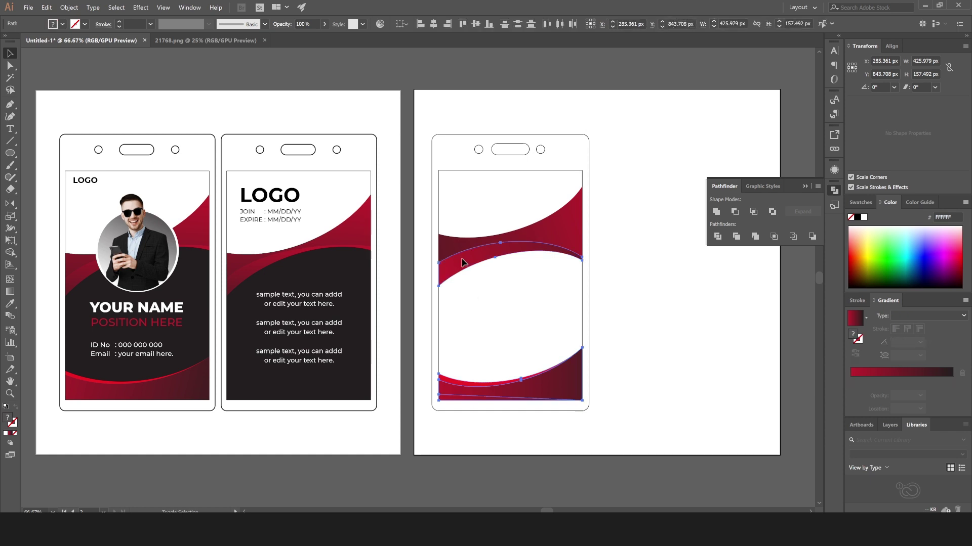
pyautogui.keyDown('shift'); pyautogui.click(447, 248); pyautogui.keyUp('shift')
pyautogui.rightClick(448, 248)
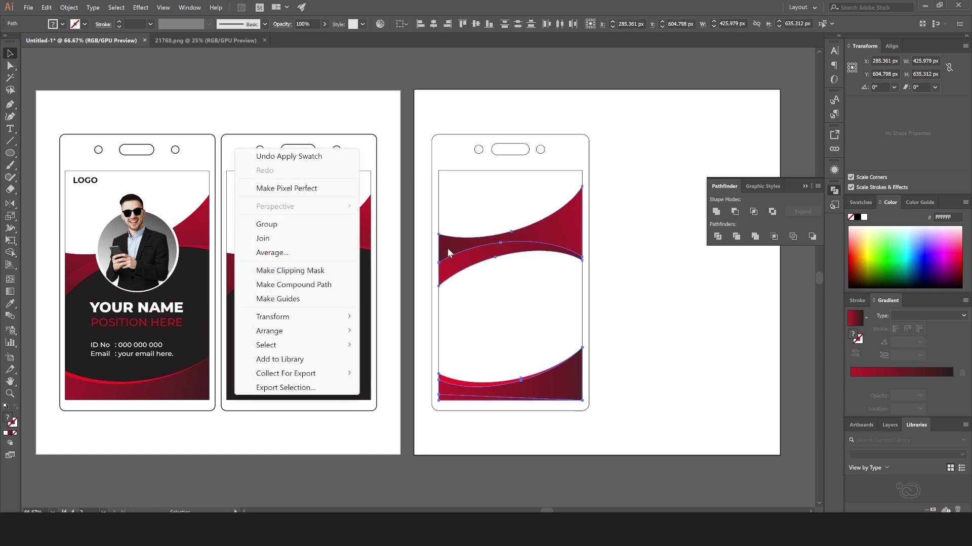
pyautogui.click(266, 225)
pyautogui.click(627, 297)
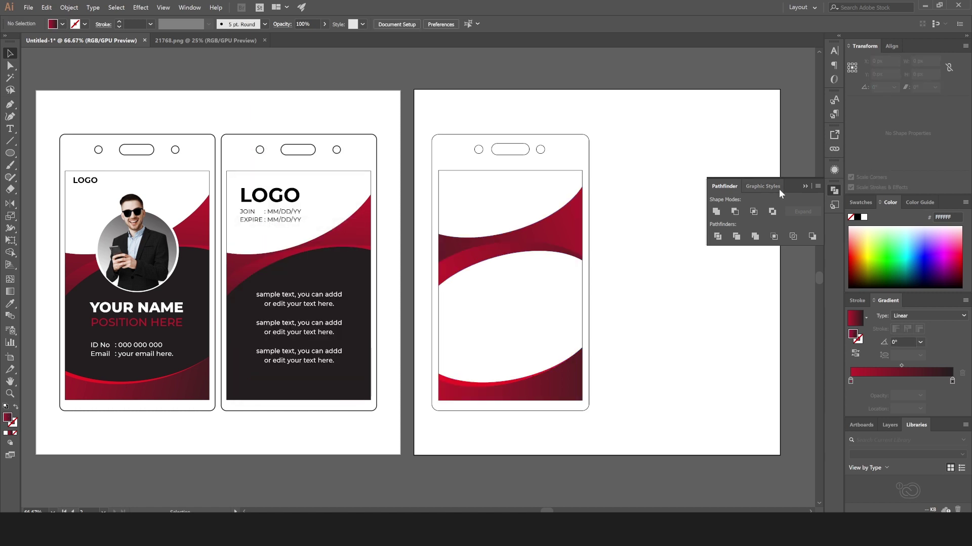
pyautogui.click(805, 187)
# - Copy the card's 425.979 × 682.466 px inner rectangle and paste it in place
pyautogui.click(480, 209)
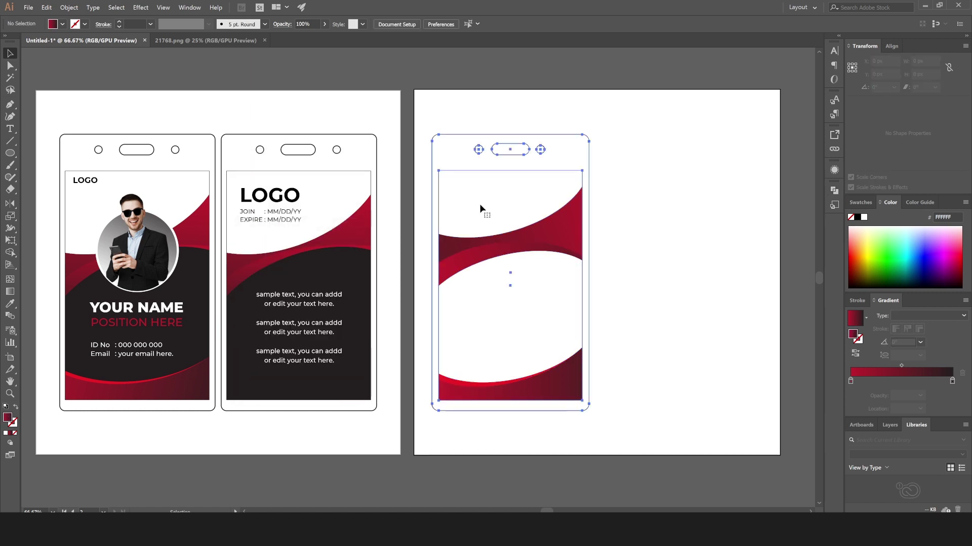
pyautogui.doubleClick(469, 169)
pyautogui.click(470, 172)
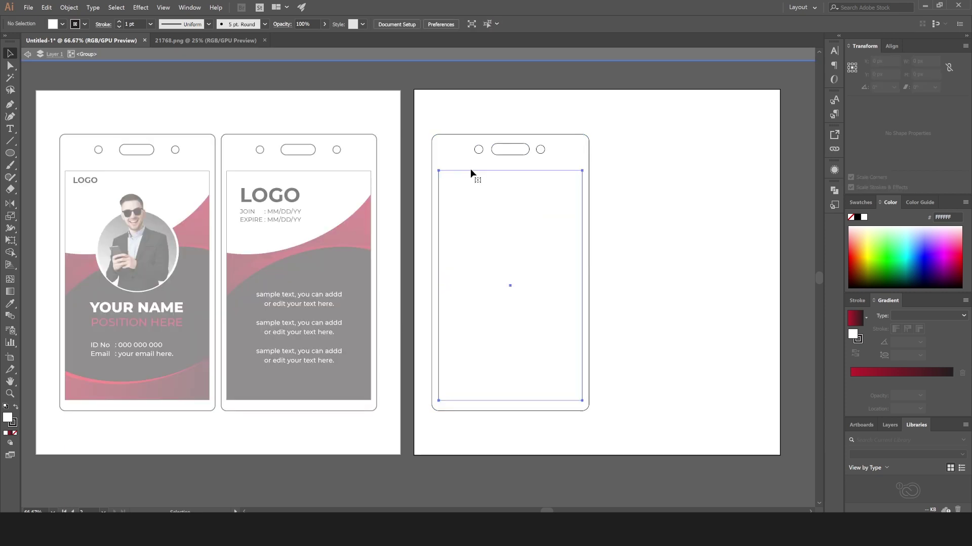
pyautogui.click(46, 7)
pyautogui.click(68, 66)
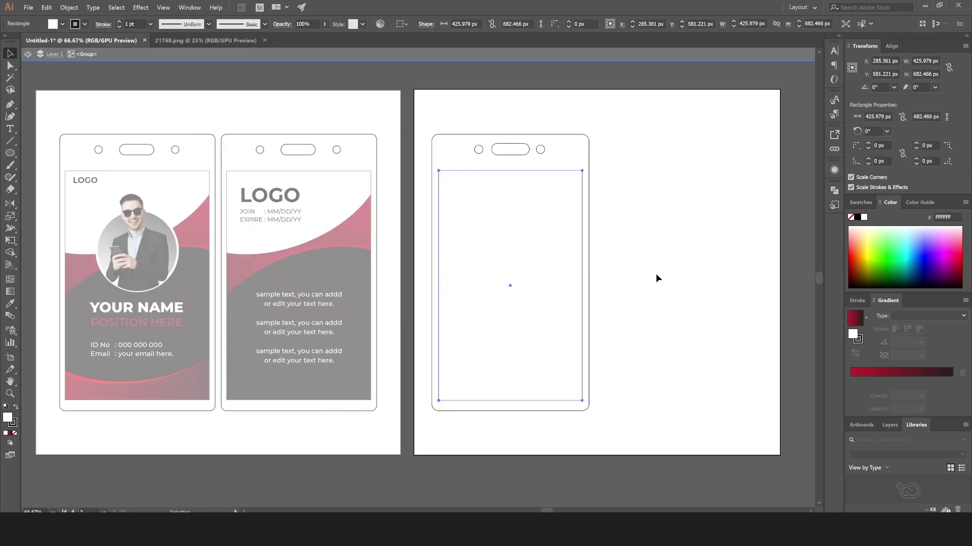
pyautogui.doubleClick(672, 264)
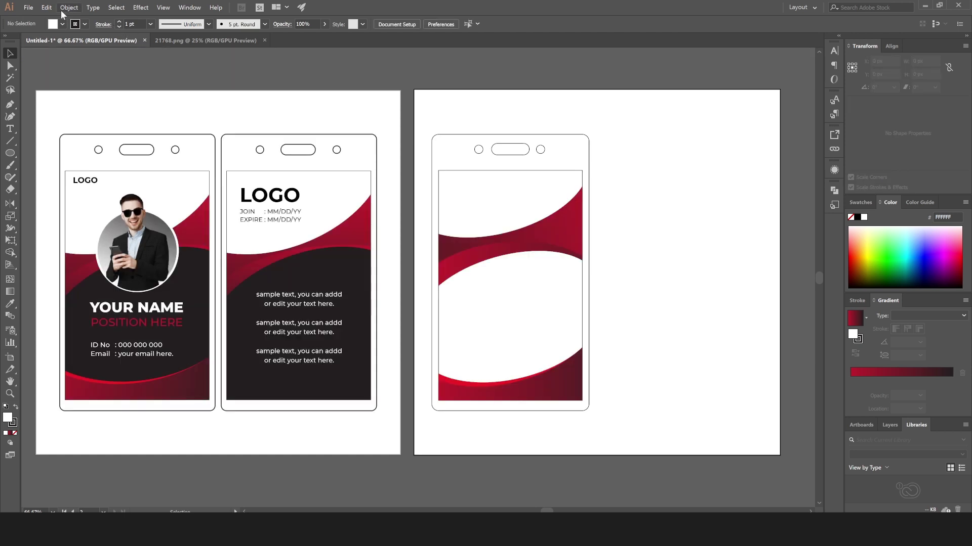
pyautogui.click(46, 7)
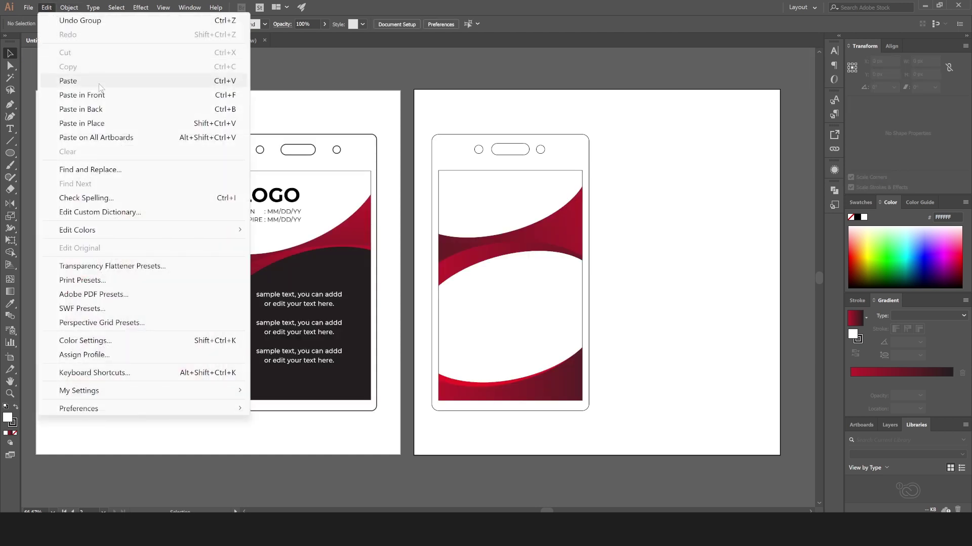
pyautogui.click(115, 123)
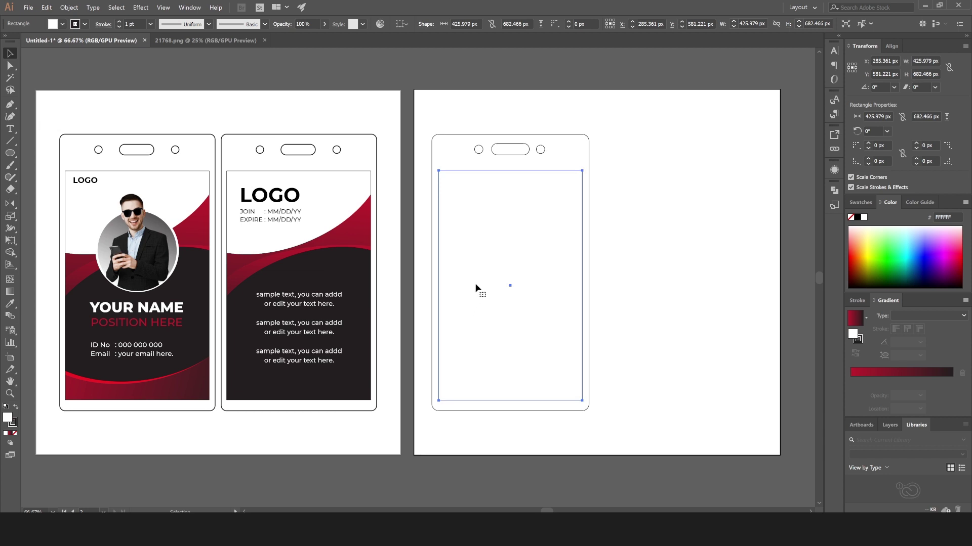
# - Give the rectangle dark 231F20 fill, no stroke, and lower its top below the wave
pyautogui.click(62, 23)
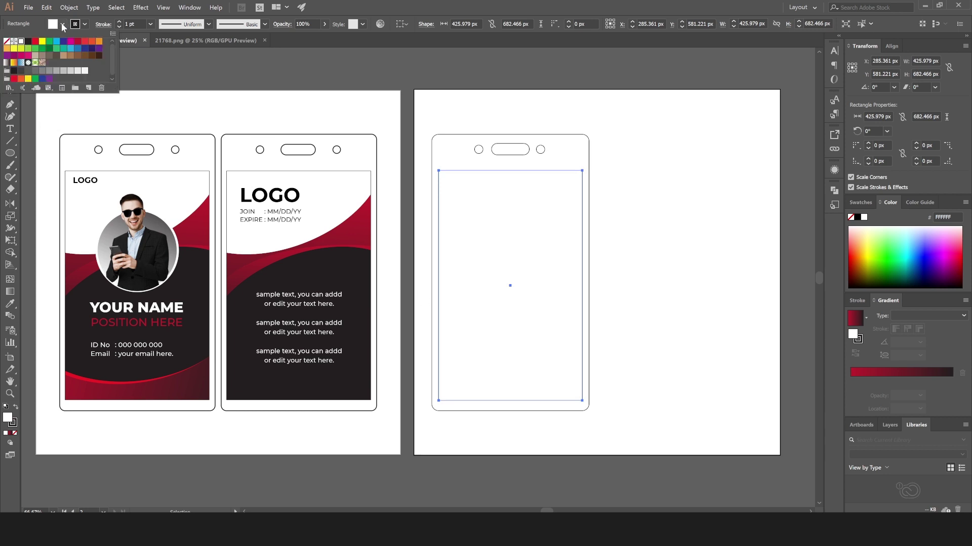
pyautogui.click(14, 71)
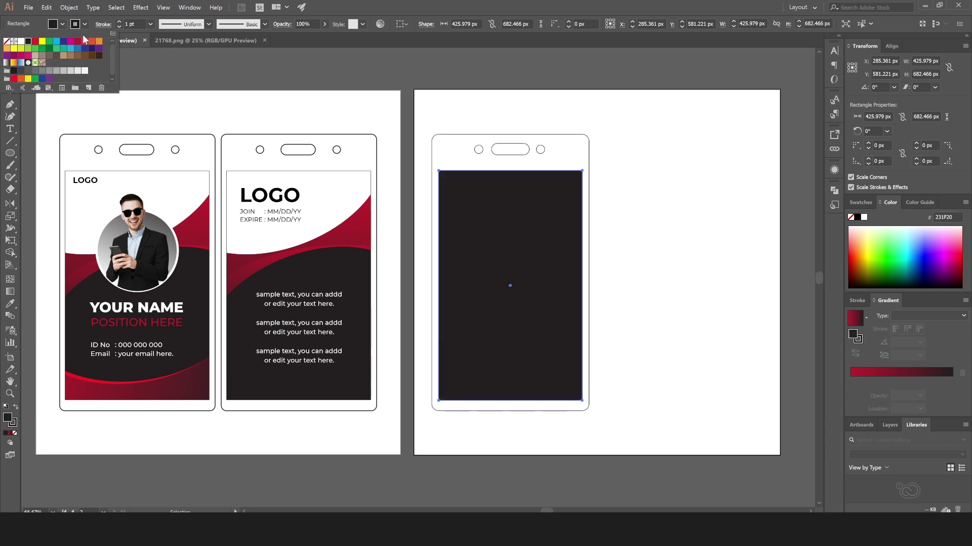
pyautogui.click(6, 41)
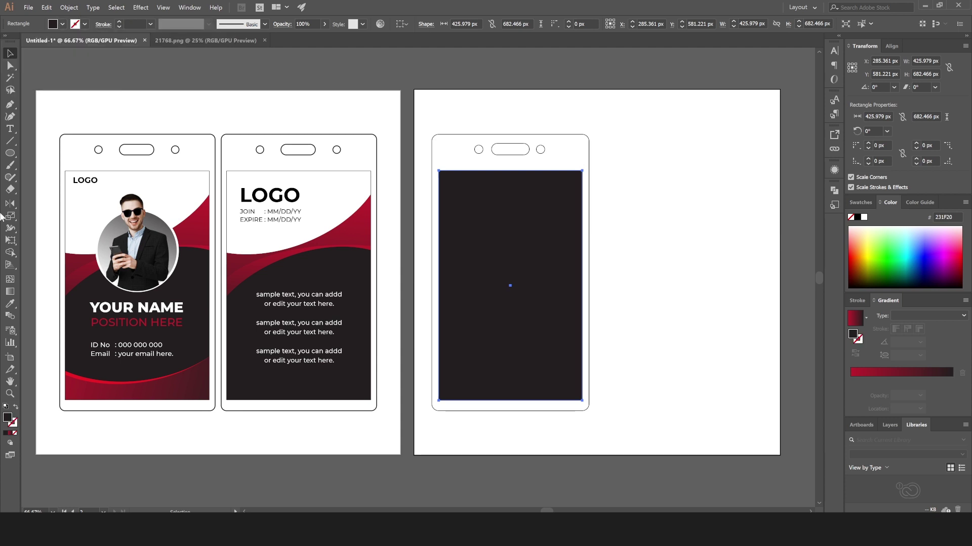
pyautogui.click(11, 241)
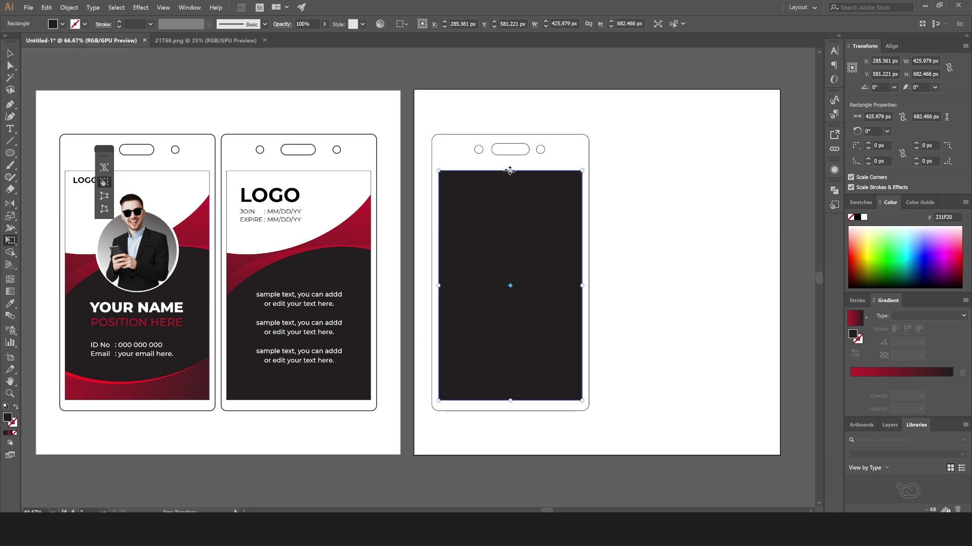
pyautogui.moveTo(510, 171)
pyautogui.mouseDown()
pyautogui.moveTo(508, 279)
pyautogui.moveTo(508, 246)
pyautogui.mouseUp()
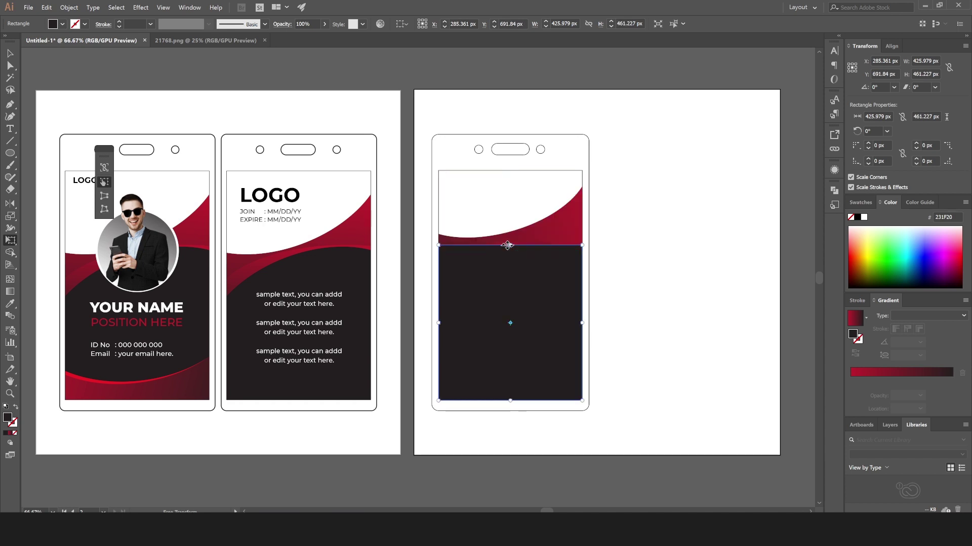
pyautogui.click(10, 54)
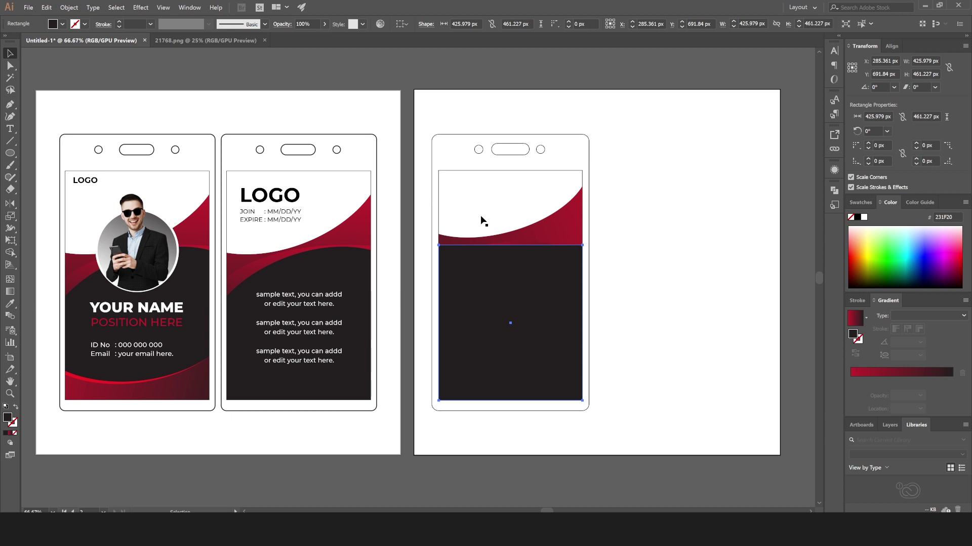
# - Bring the red wave group in front of the dark panel
pyautogui.click(556, 231)
pyautogui.rightClick(556, 228)
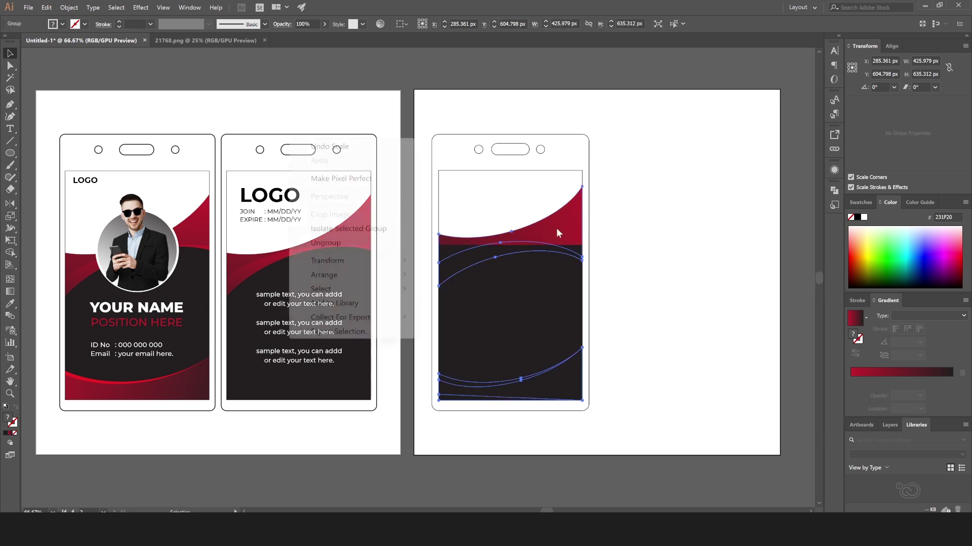
pyautogui.moveTo(324, 275)
pyautogui.click(436, 276)
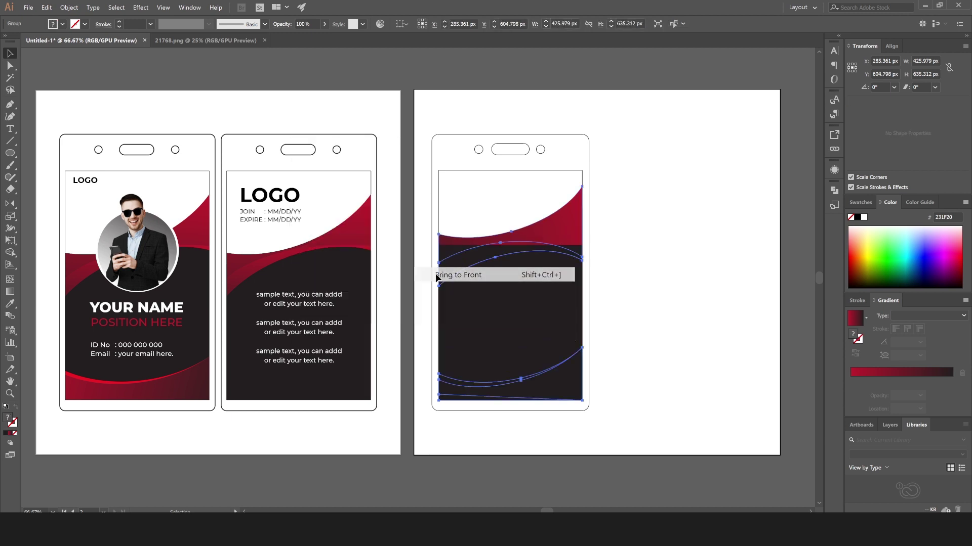
pyautogui.click(662, 291)
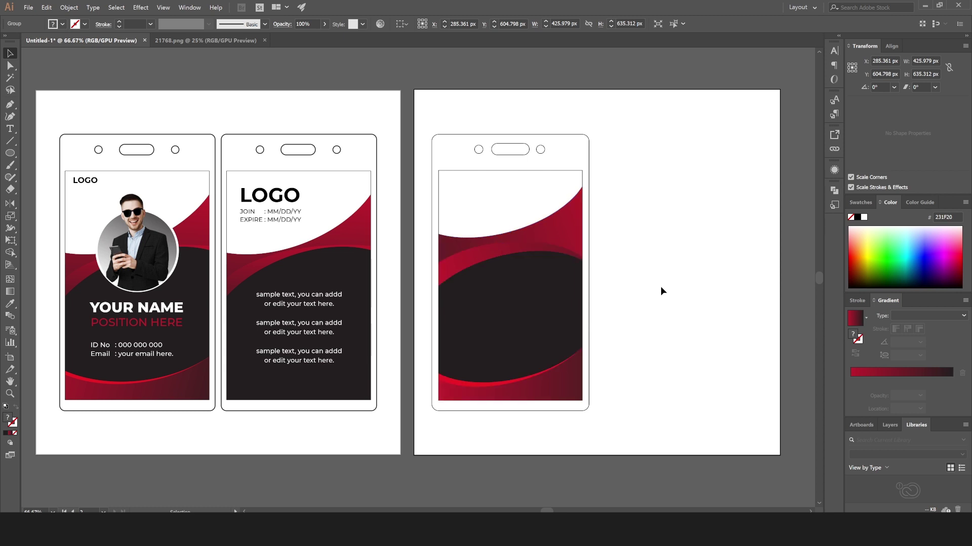
# - Group the dark panel together with the red wave shapes
pyautogui.click(526, 367)
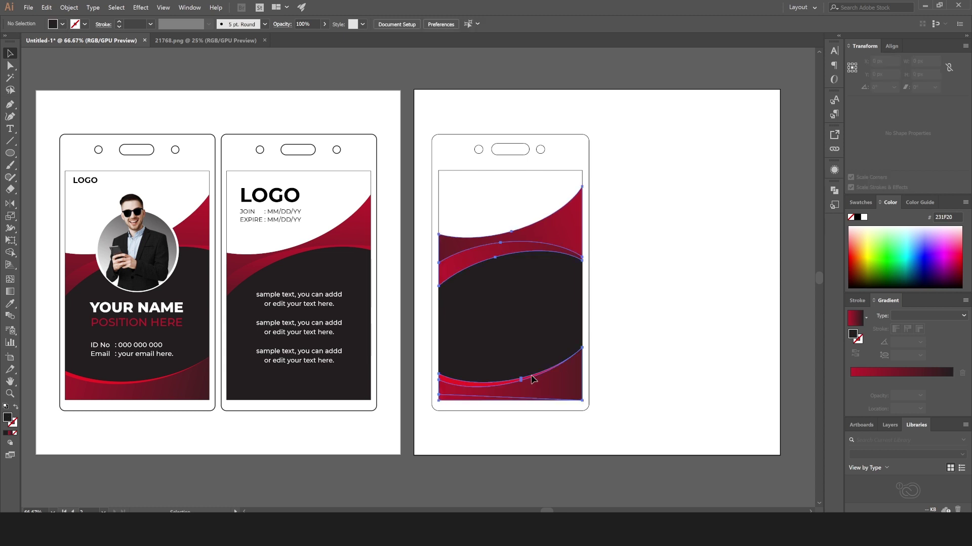
pyautogui.keyDown('shift'); pyautogui.click(494, 297); pyautogui.keyUp('shift')
pyautogui.press('shift')
pyautogui.press('shift')
pyautogui.press('shift')
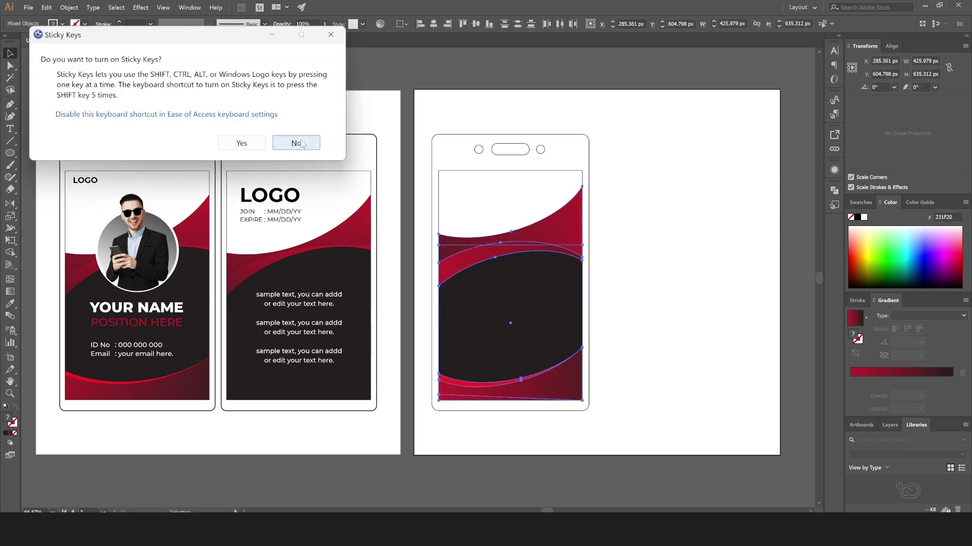
pyautogui.click(296, 144)
pyautogui.click(627, 307)
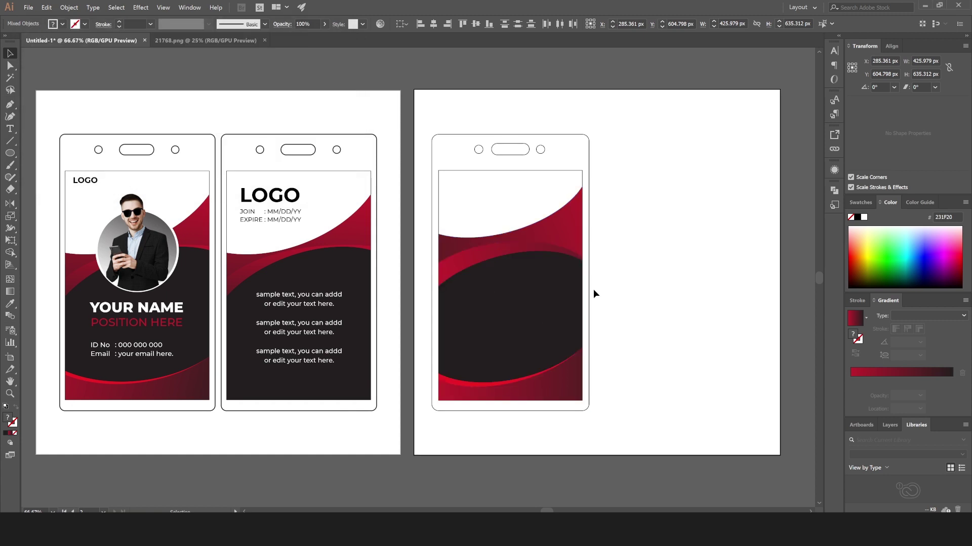
pyautogui.click(541, 283)
pyautogui.keyDown('shift'); pyautogui.click(562, 218); pyautogui.keyUp('shift')
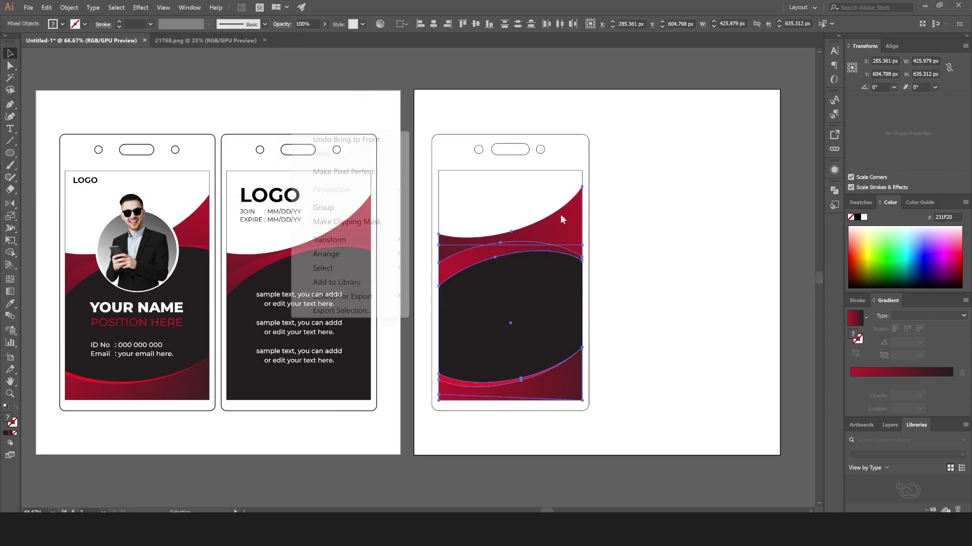
pyautogui.click(316, 207)
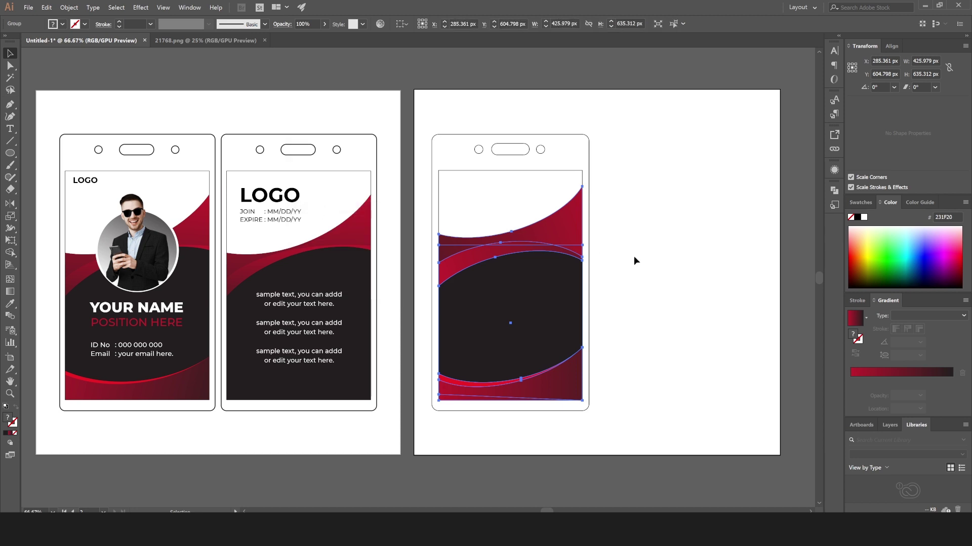
pyautogui.click(669, 270)
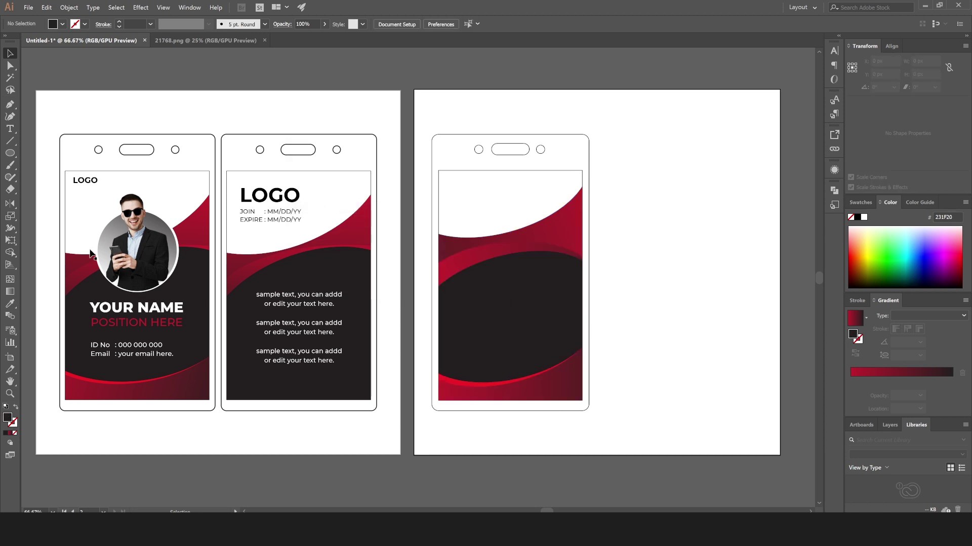
# - Draw a circle on the third card's upper area with the Ellipse tool
pyautogui.click(14, 153)
pyautogui.moveTo(483, 195); pyautogui.dragTo(562, 269)
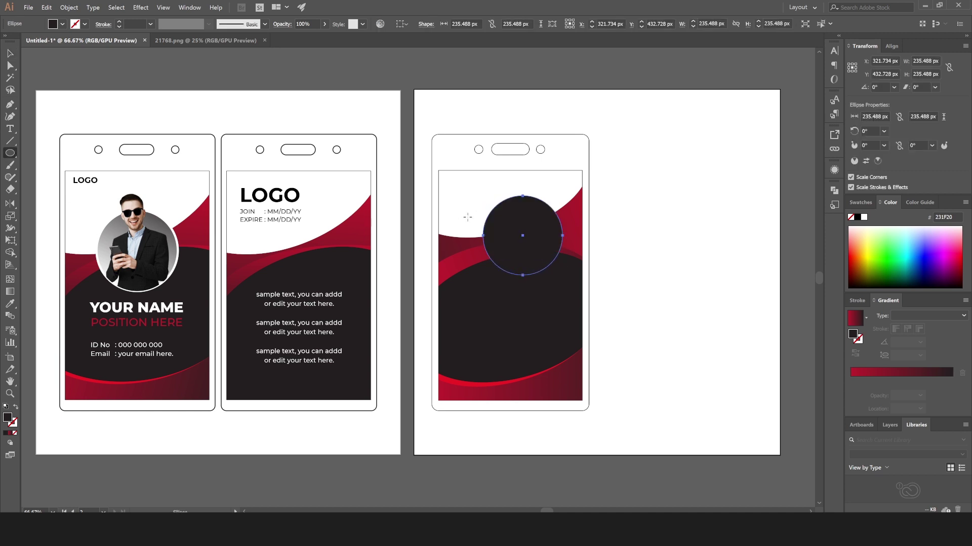
pyautogui.click(10, 54)
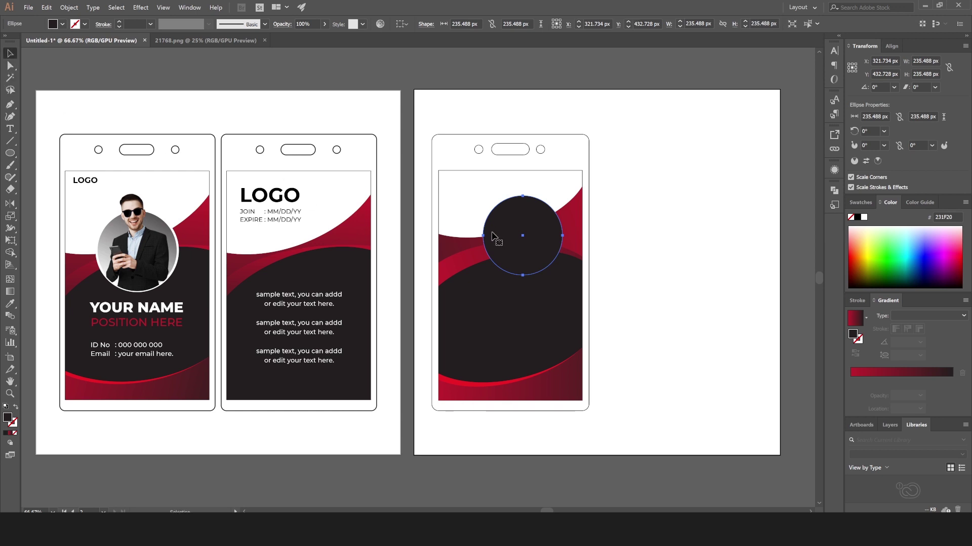
pyautogui.moveTo(498, 235); pyautogui.dragTo(487, 241)
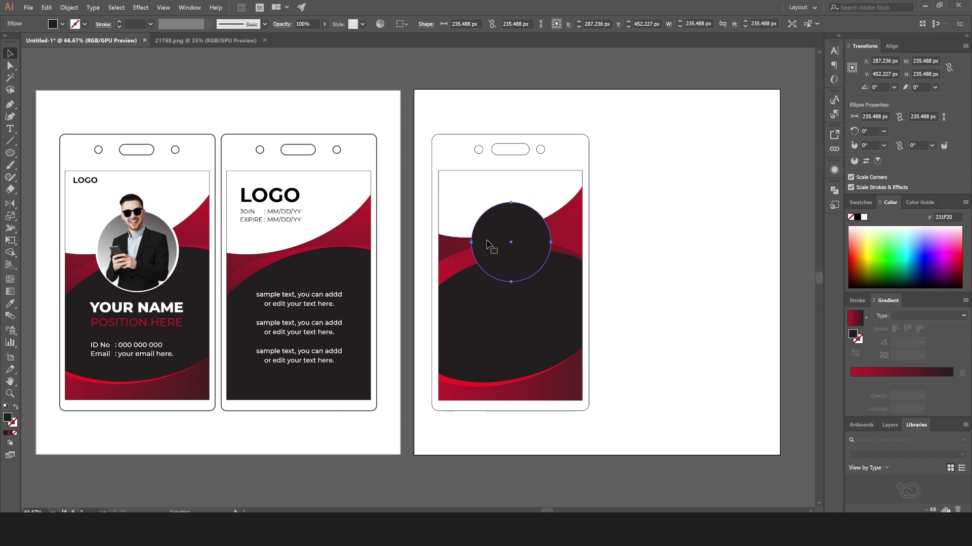
# - Centre all of the third card's objects horizontally
pyautogui.moveTo(632, 186)
pyautogui.mouseDown()
pyautogui.moveTo(587, 232)
pyautogui.moveTo(442, 224)
pyautogui.mouseUp()
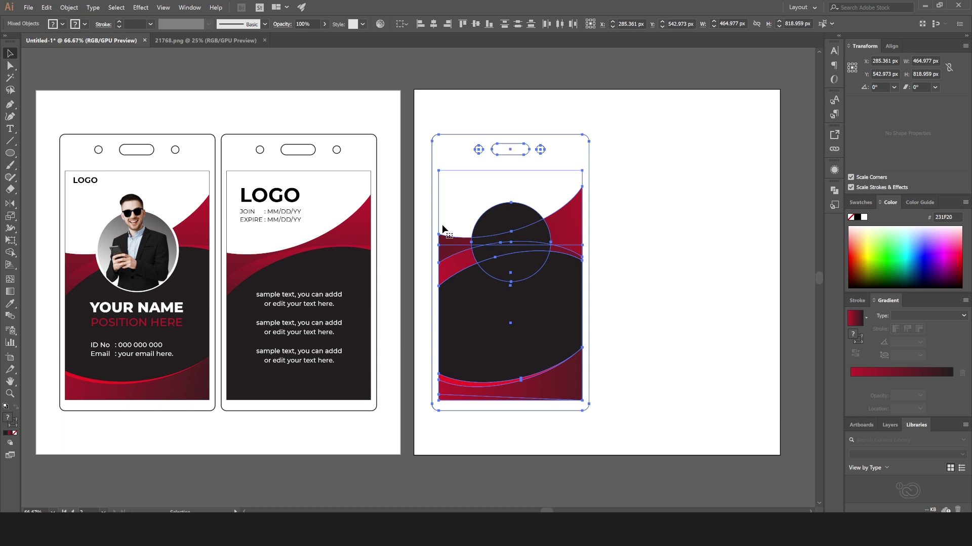
pyautogui.click(411, 23)
pyautogui.click(425, 42)
pyautogui.click(431, 24)
pyautogui.click(637, 283)
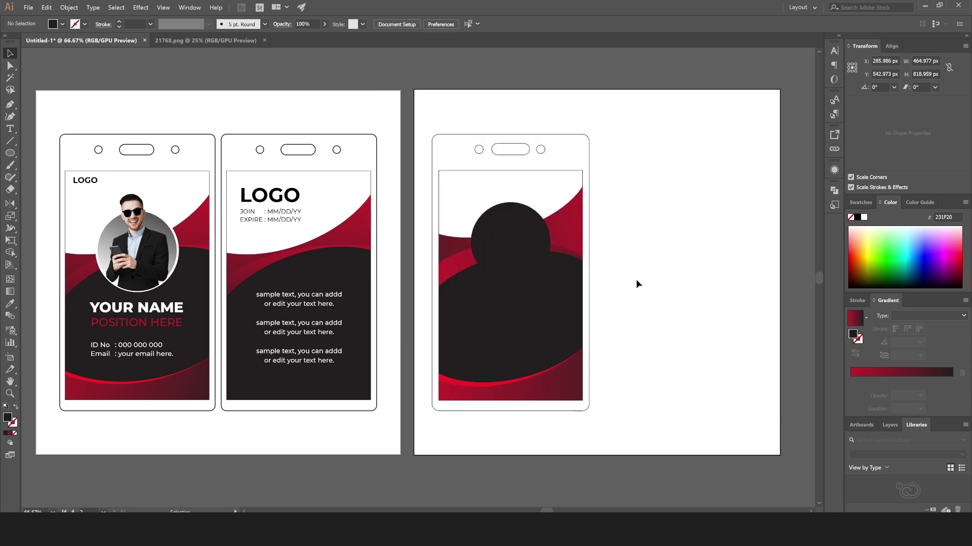
# - Give the circle a white 5 pt outline and nudge it down
pyautogui.click(535, 256)
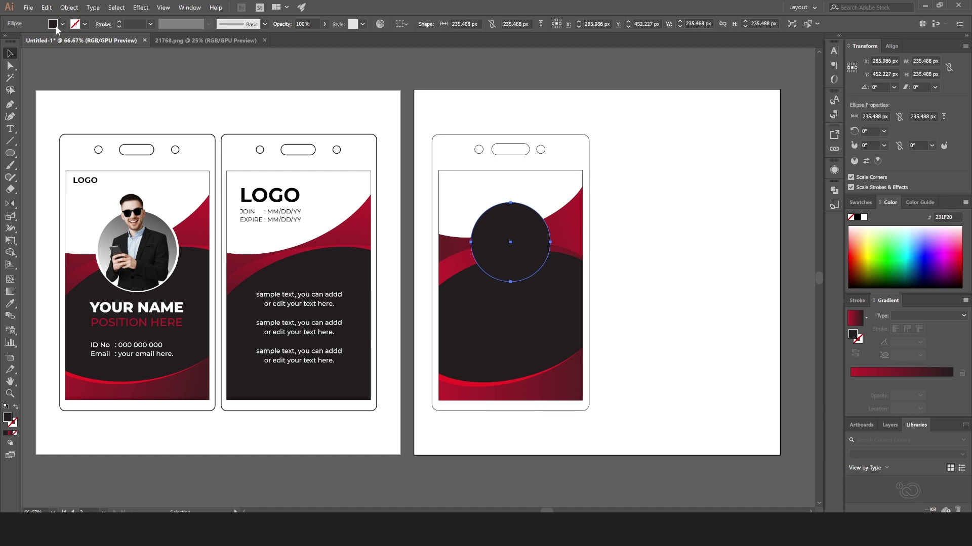
pyautogui.click(63, 24)
pyautogui.click(22, 42)
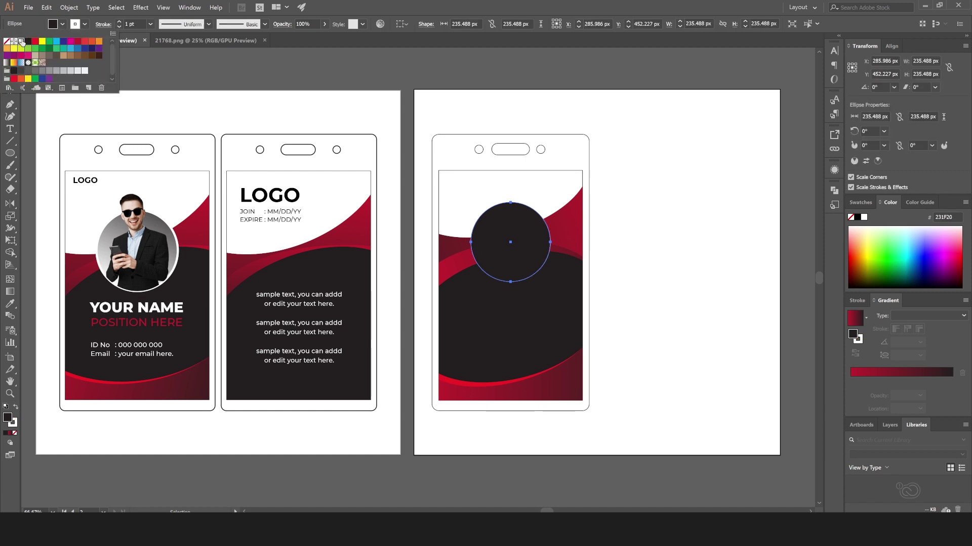
pyautogui.click(120, 21)
pyautogui.click(120, 22)
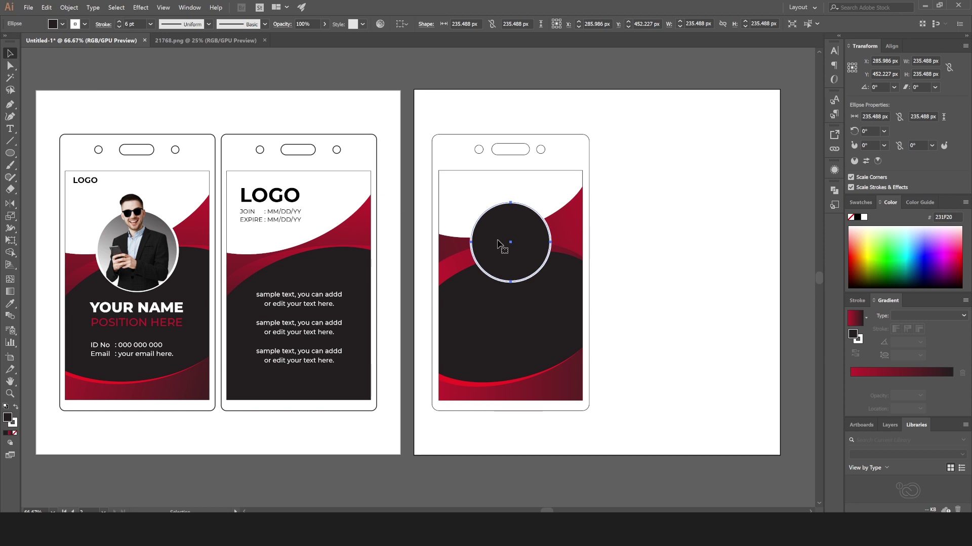
pyautogui.moveTo(501, 243); pyautogui.dragTo(504, 247)
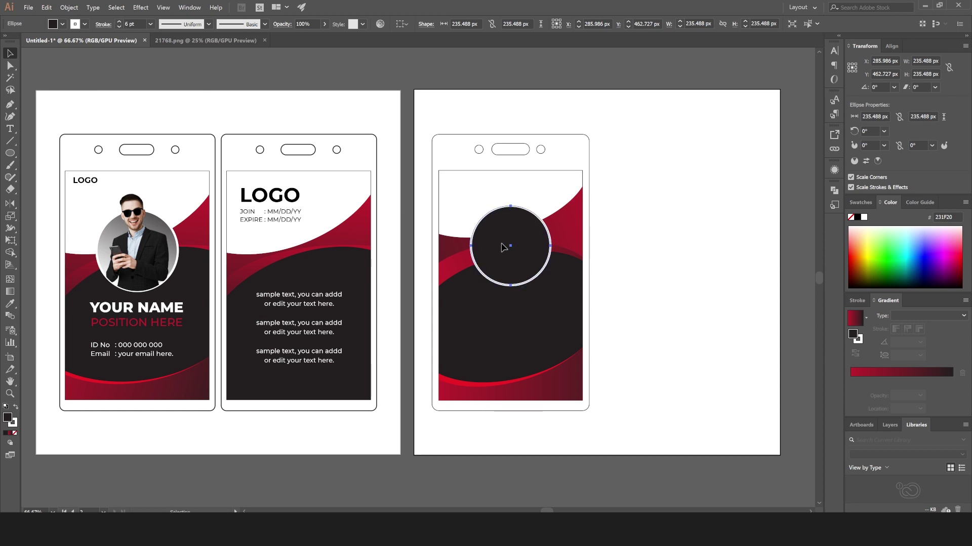
# - Fill the circle with a white-to-black gradient angled about 59.4°
pyautogui.click(62, 24)
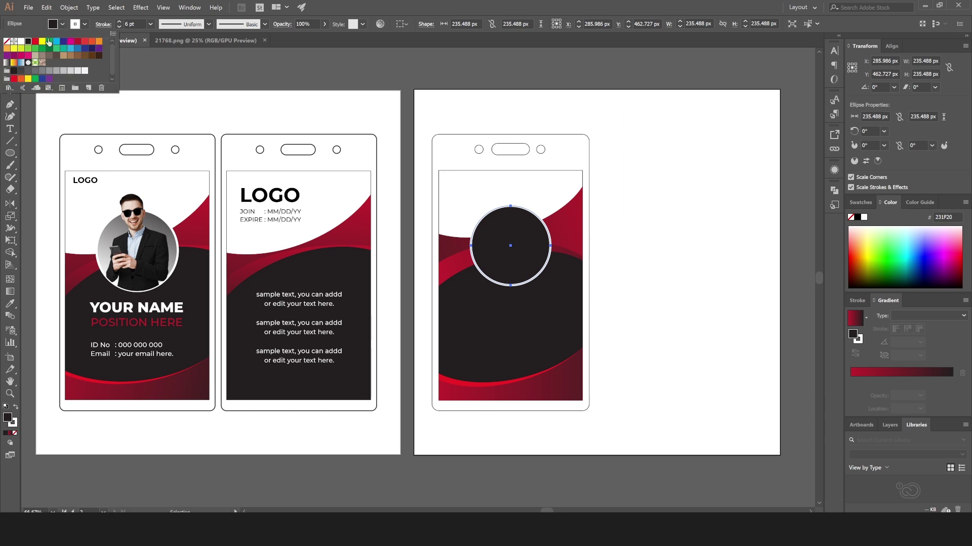
pyautogui.click(6, 63)
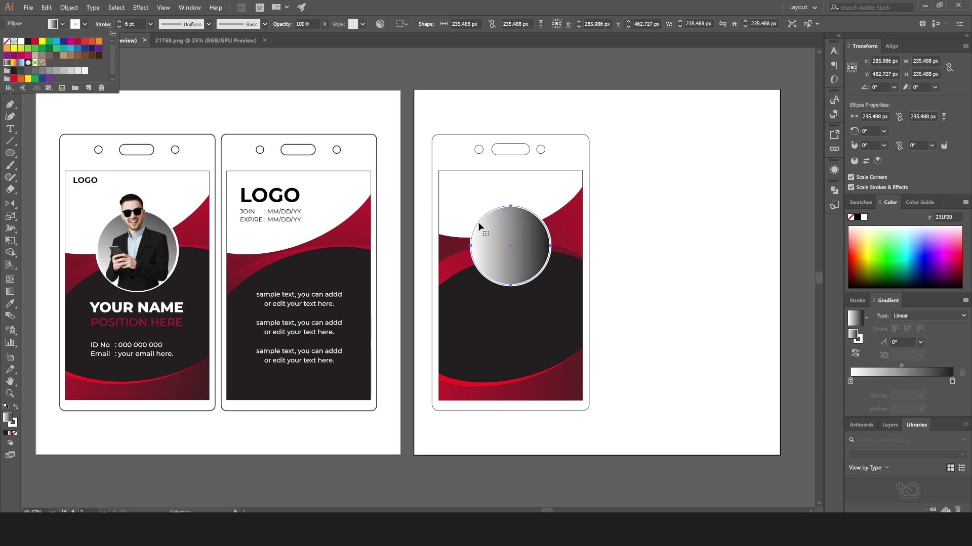
pyautogui.click(492, 240)
pyautogui.press('g')
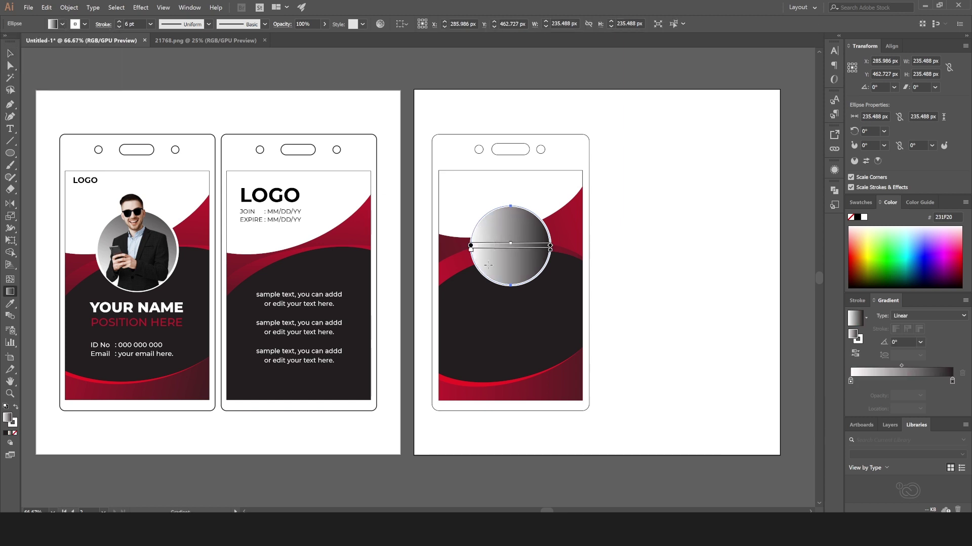
pyautogui.moveTo(481, 293); pyautogui.dragTo(545, 188)
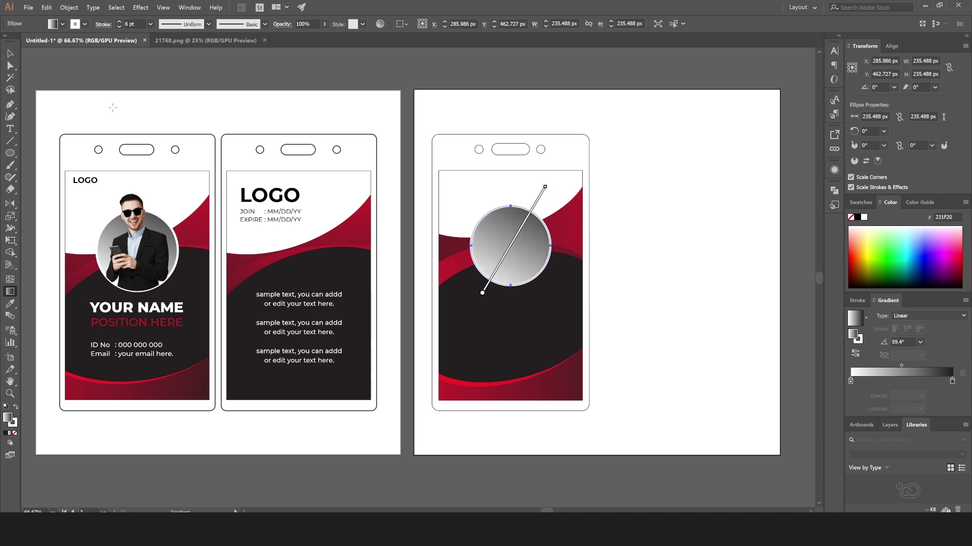
pyautogui.click(10, 53)
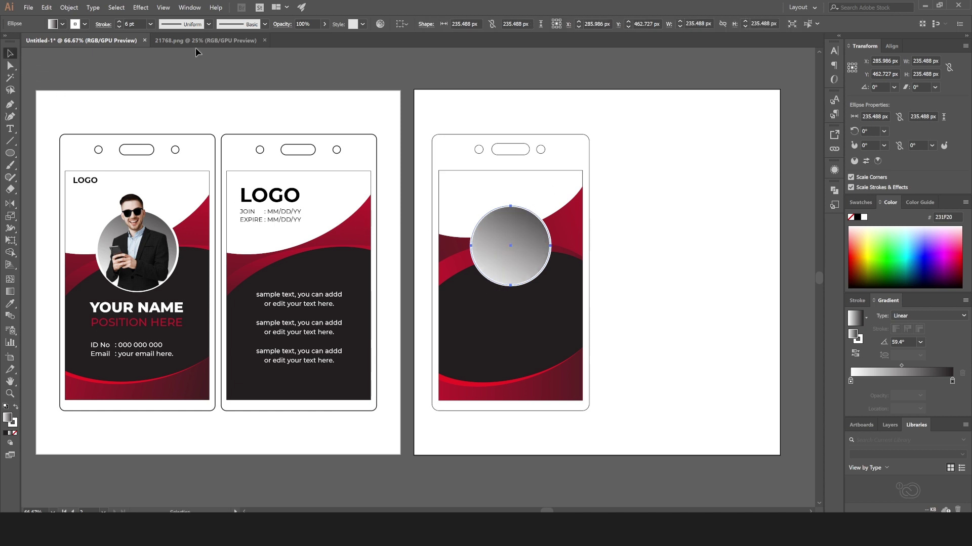
pyautogui.click(205, 56)
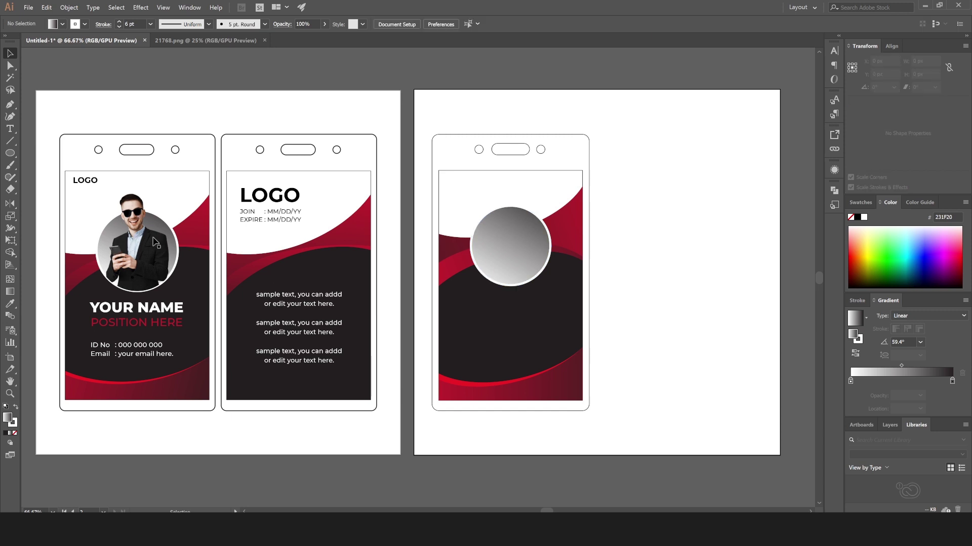
# - Paste the 21768.png photo into the card layout over the third card
pyautogui.click(189, 41)
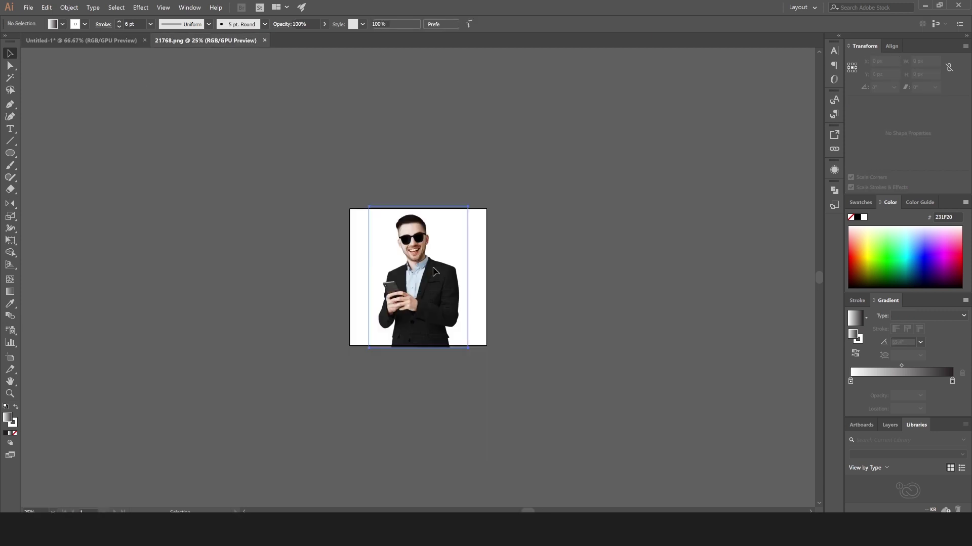
pyautogui.hotkey('ctrl', 'a')
pyautogui.click(116, 42)
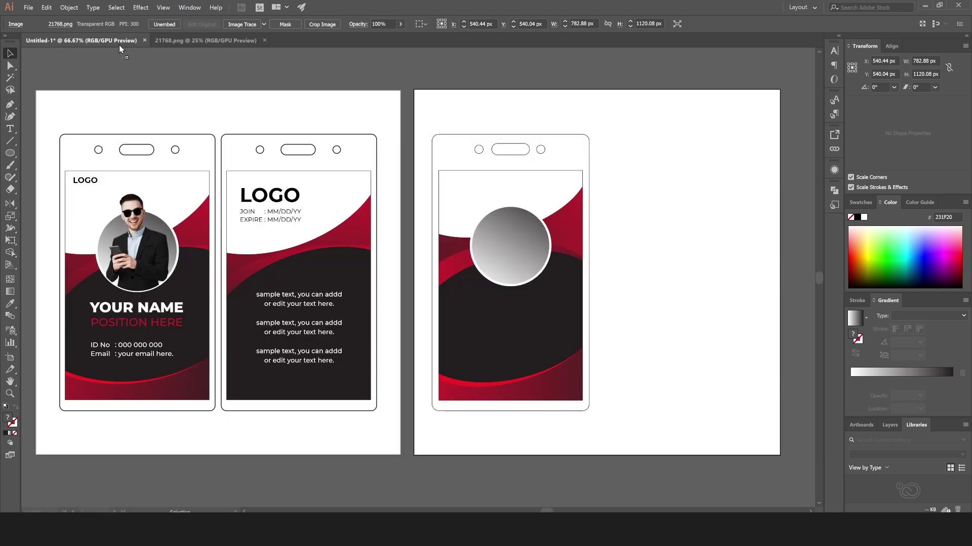
pyautogui.hotkey('ctrl', 'v')
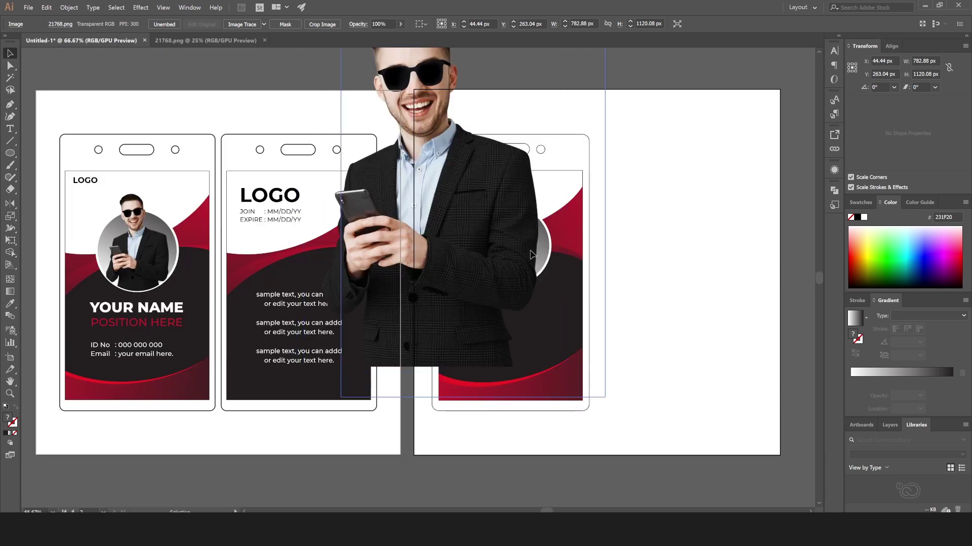
pyautogui.moveTo(481, 222); pyautogui.dragTo(538, 260)
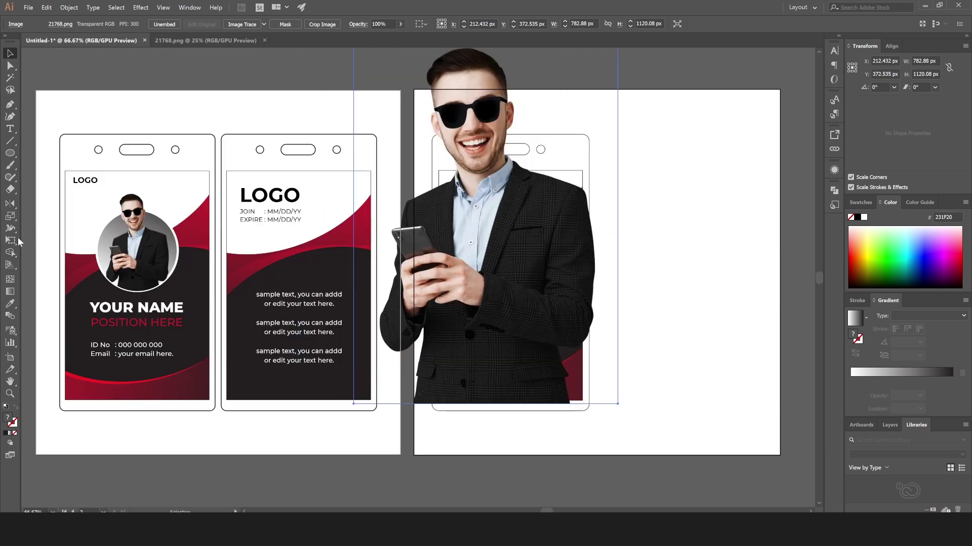
# - Scale the photo to 226.82 × 324.515 px and centre it over the circle
pyautogui.click(11, 240)
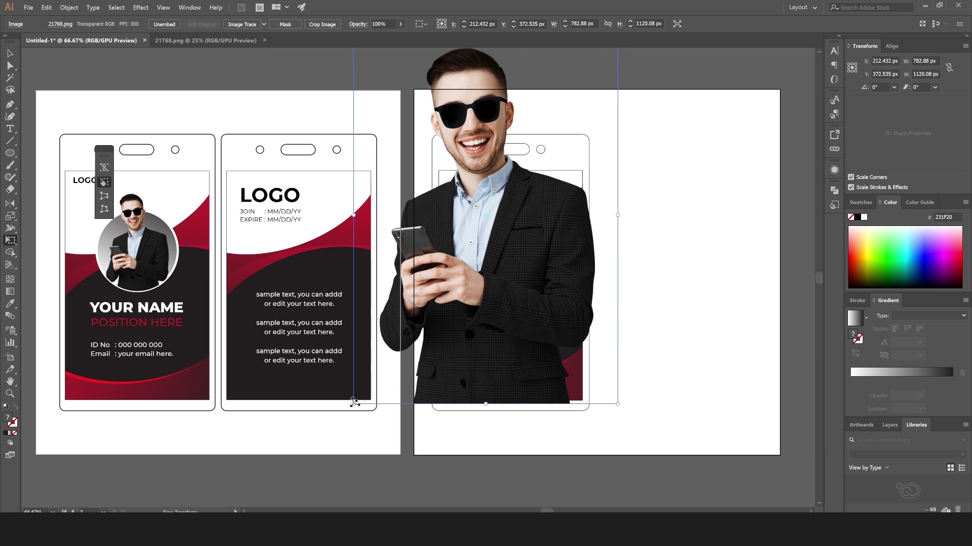
pyautogui.moveTo(354, 403); pyautogui.dragTo(414, 320)
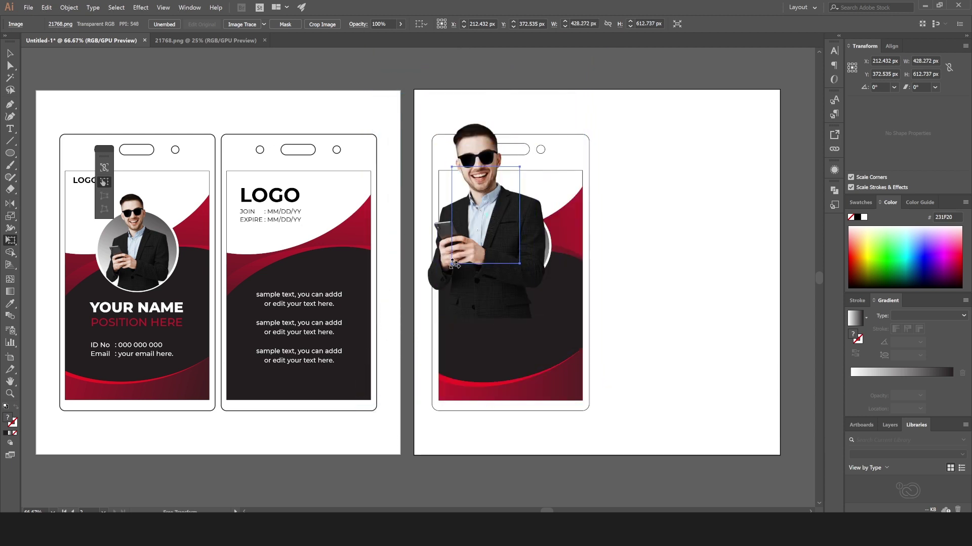
pyautogui.moveTo(414, 319); pyautogui.dragTo(452, 263)
pyautogui.moveTo(496, 236); pyautogui.dragTo(522, 262)
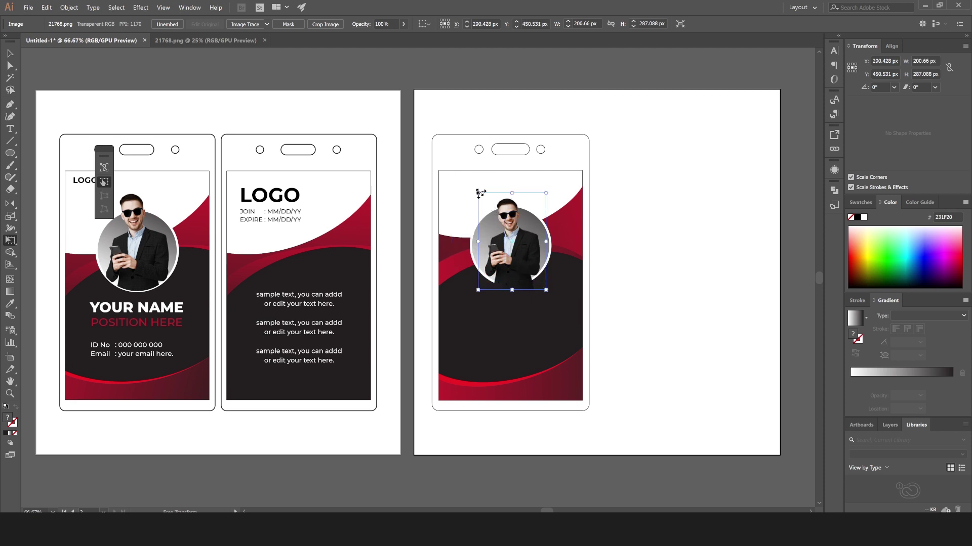
pyautogui.moveTo(478, 193); pyautogui.dragTo(474, 186)
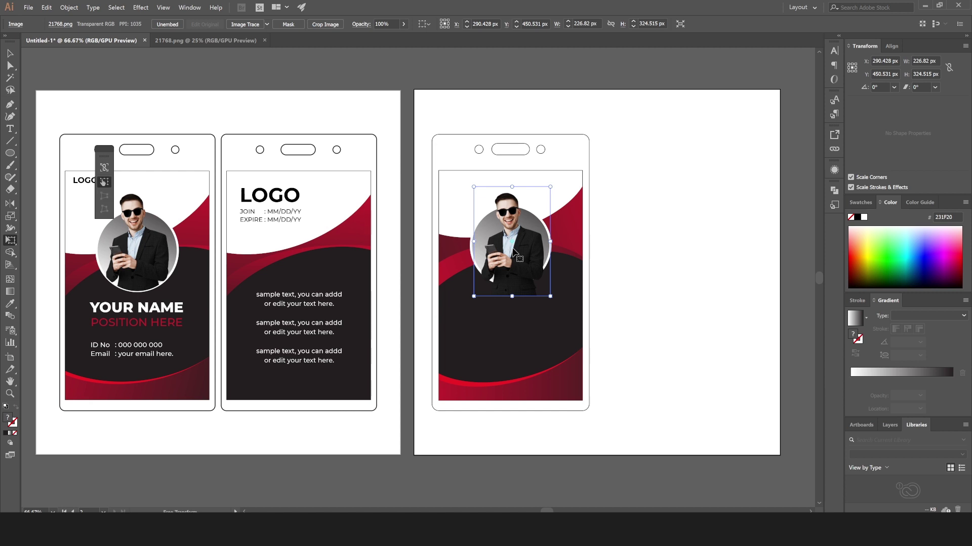
pyautogui.moveTo(513, 249); pyautogui.dragTo(513, 247)
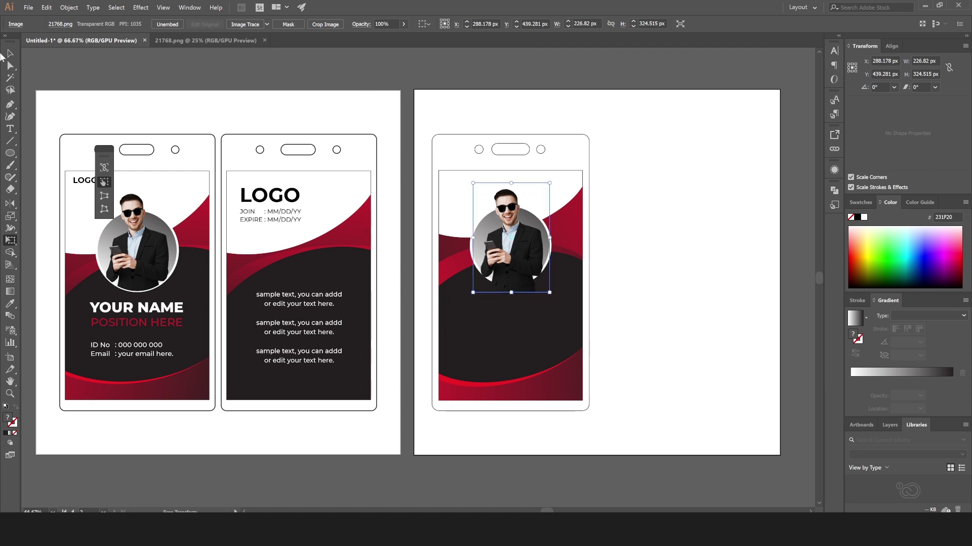
pyautogui.click(10, 53)
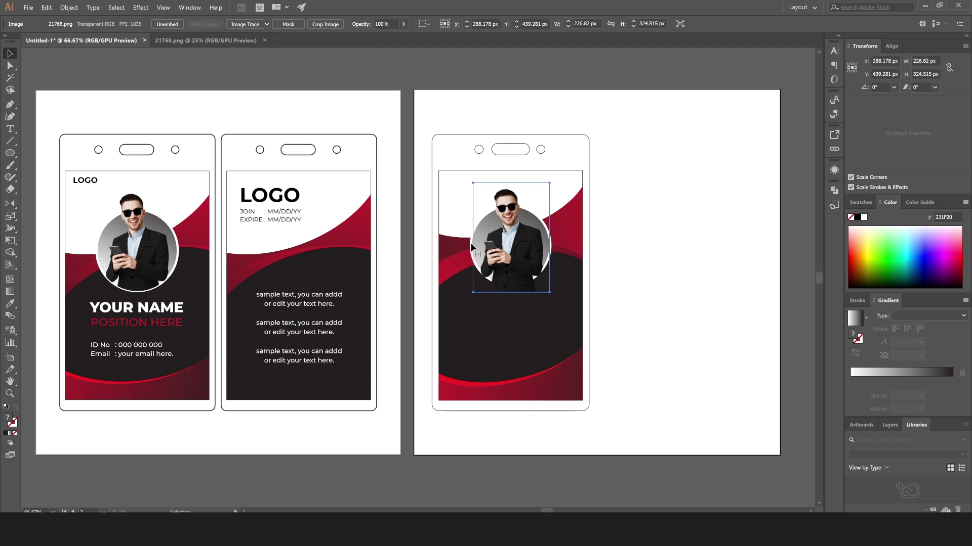
# - Duplicate the grey circle in front of itself
pyautogui.click(470, 248)
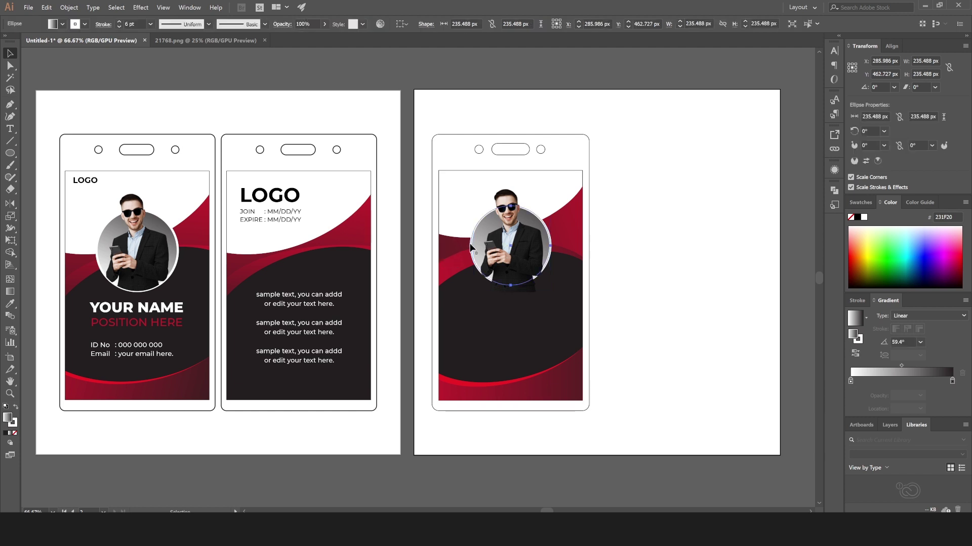
pyautogui.click(46, 11)
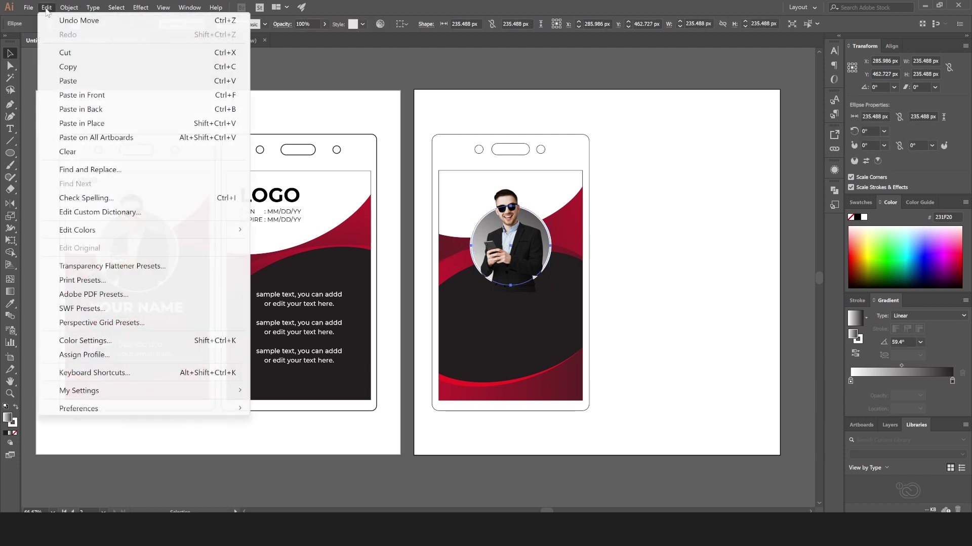
pyautogui.click(65, 67)
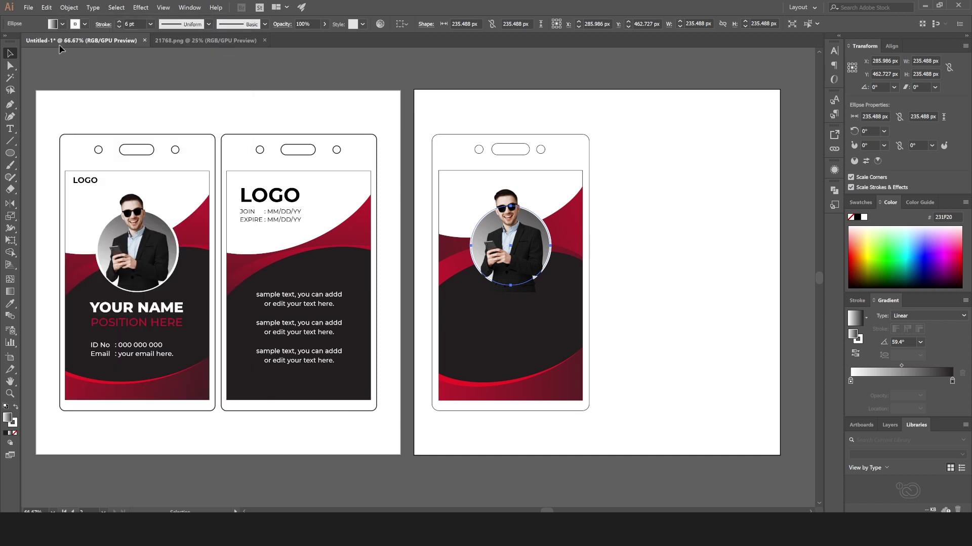
pyautogui.click(46, 7)
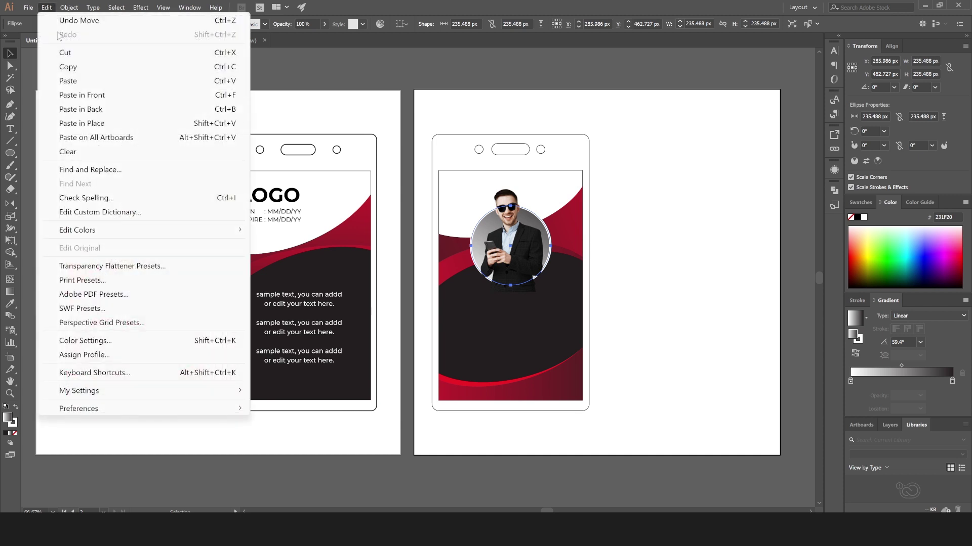
pyautogui.click(101, 95)
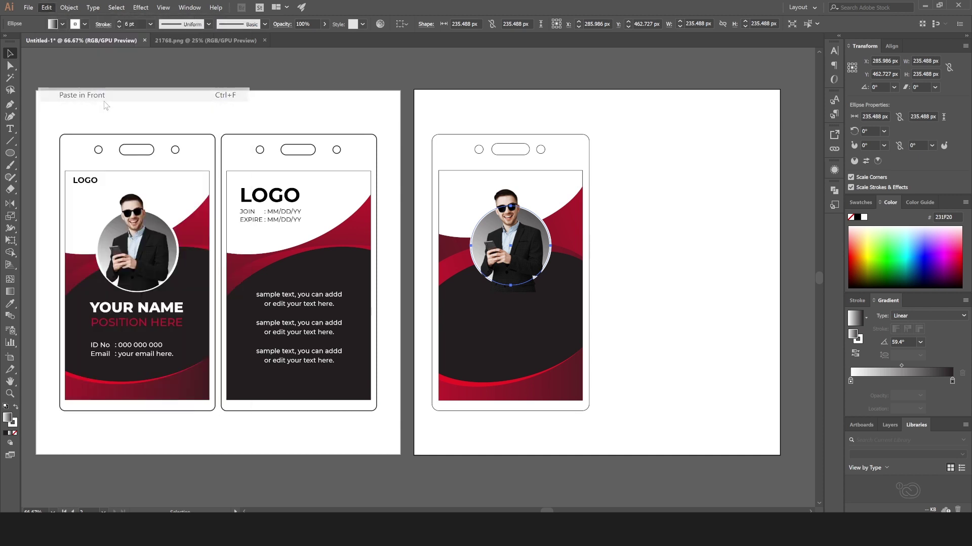
pyautogui.click(393, 292)
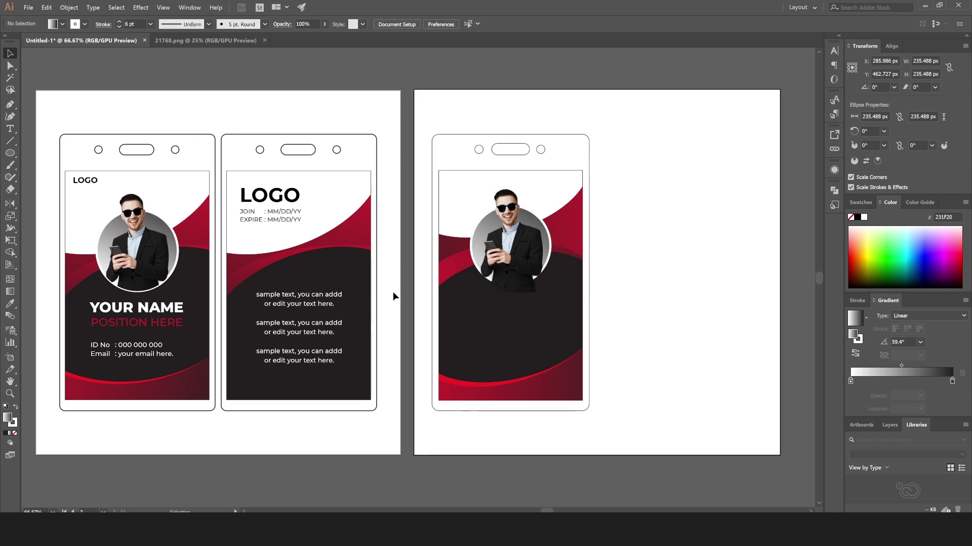
# - Paste a circle copy in place and make it a clipping mask for the photo
pyautogui.click(471, 244)
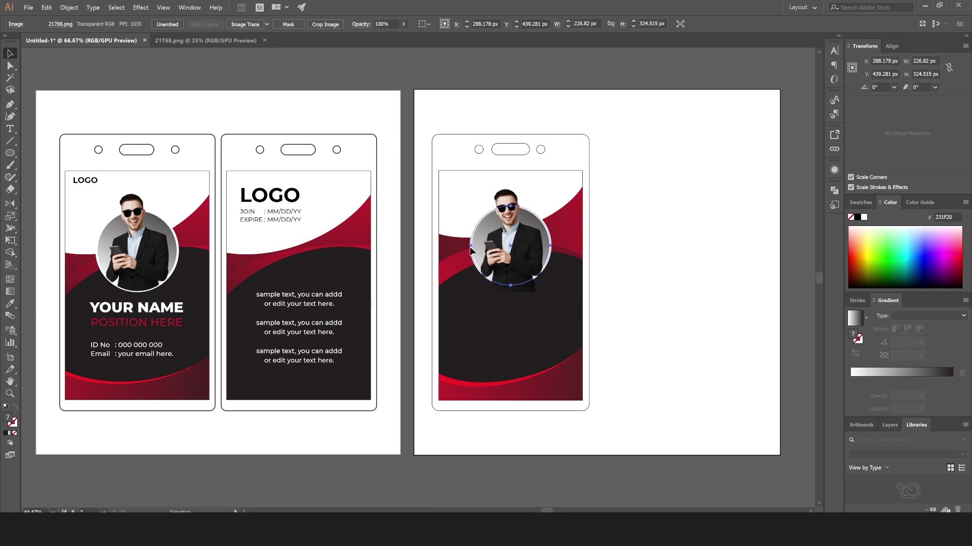
pyautogui.click(46, 8)
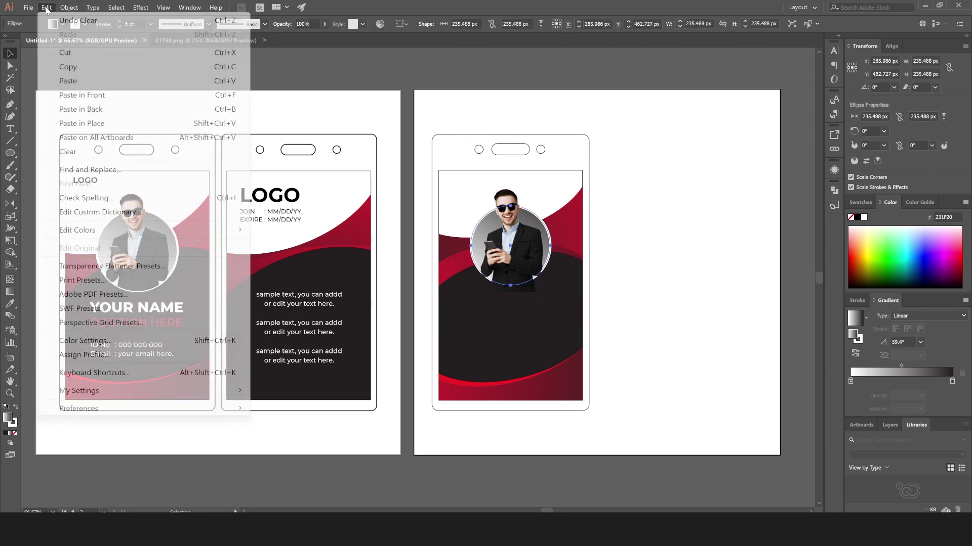
pyautogui.click(81, 67)
pyautogui.click(46, 8)
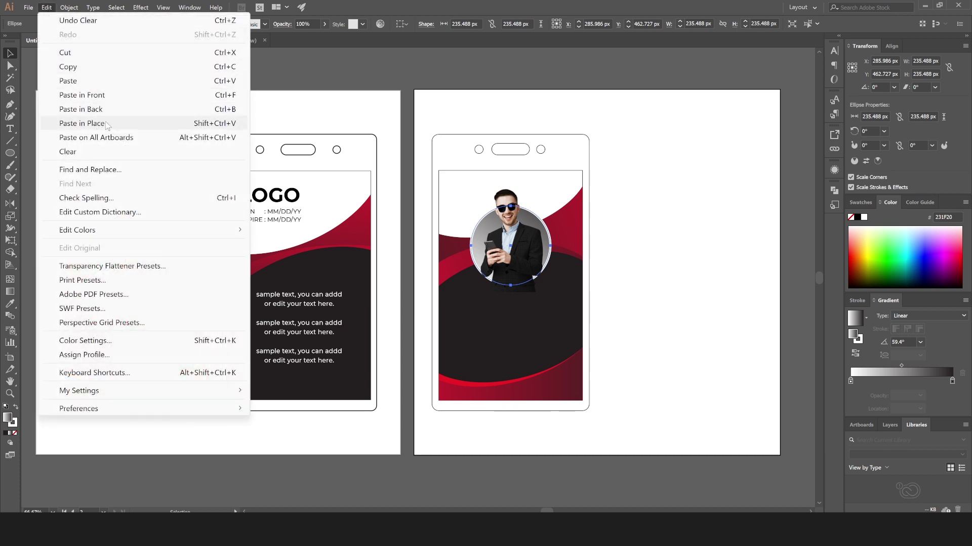
pyautogui.click(82, 123)
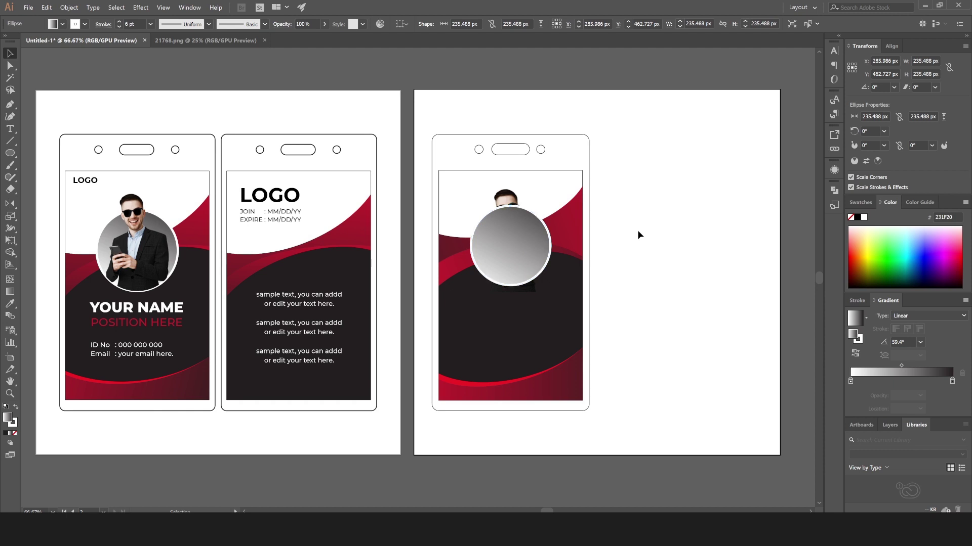
pyautogui.keyDown('shift'); pyautogui.click(504, 197); pyautogui.keyUp('shift')
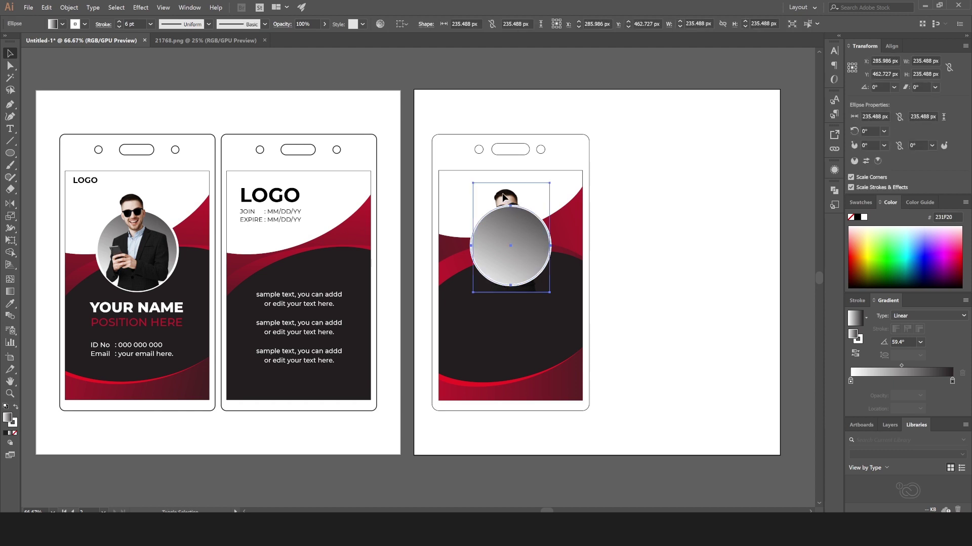
pyautogui.rightClick(264, 134)
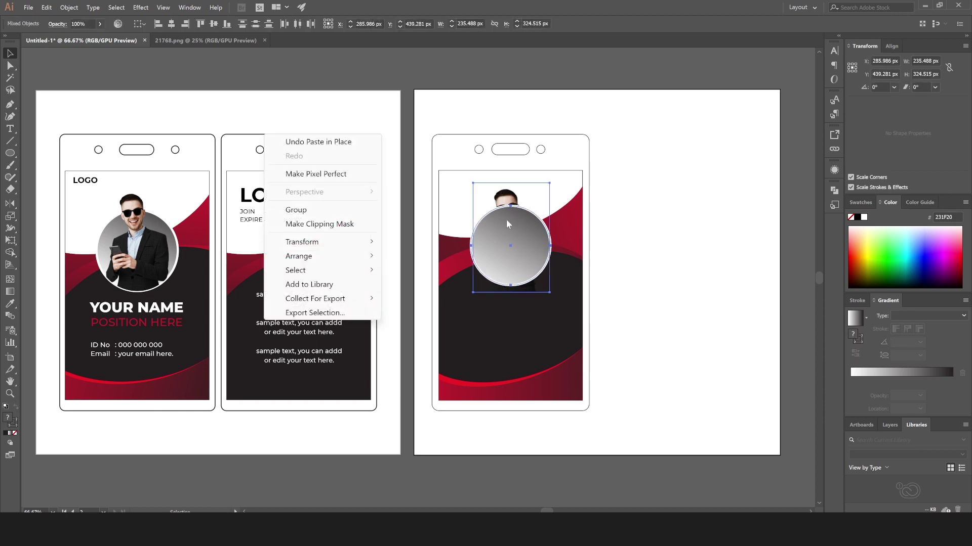
pyautogui.click(348, 226)
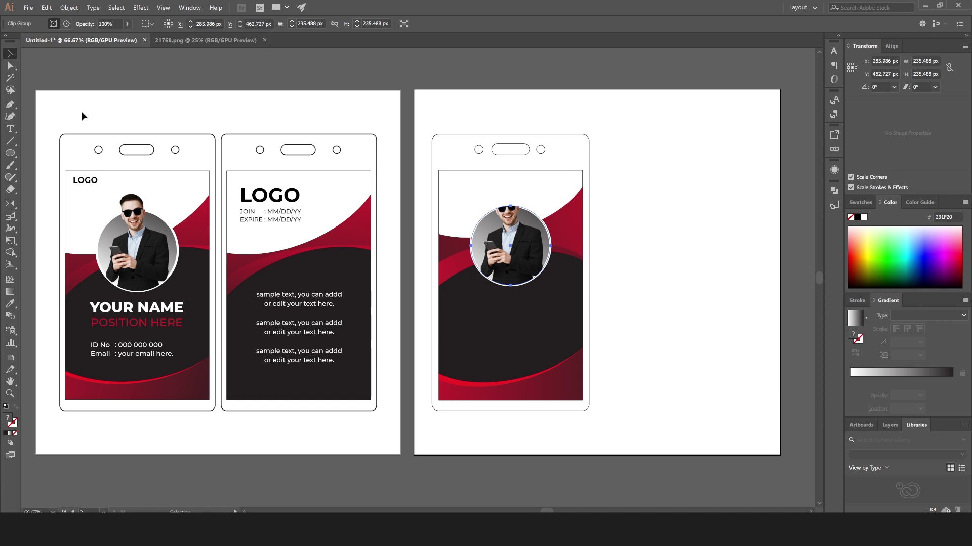
# - Drag the clip circle's top anchor upward so the head shows above the rim
pyautogui.click(10, 66)
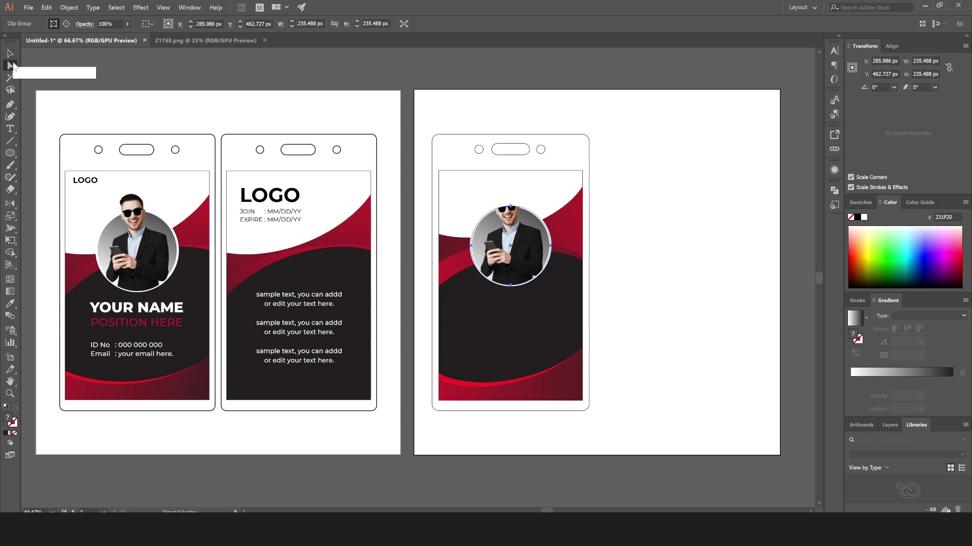
pyautogui.click(510, 207)
pyautogui.moveTo(510, 206); pyautogui.dragTo(509, 185)
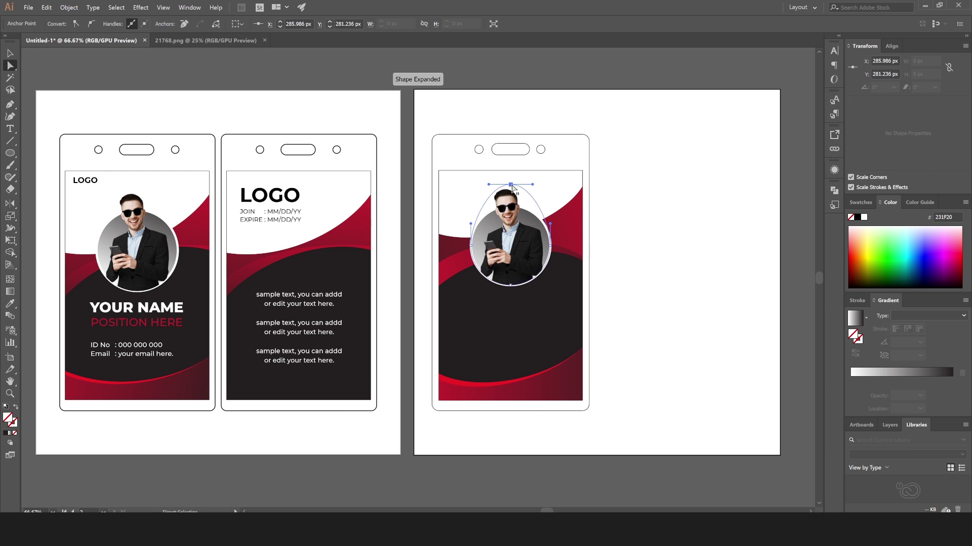
pyautogui.moveTo(512, 185); pyautogui.dragTo(508, 185)
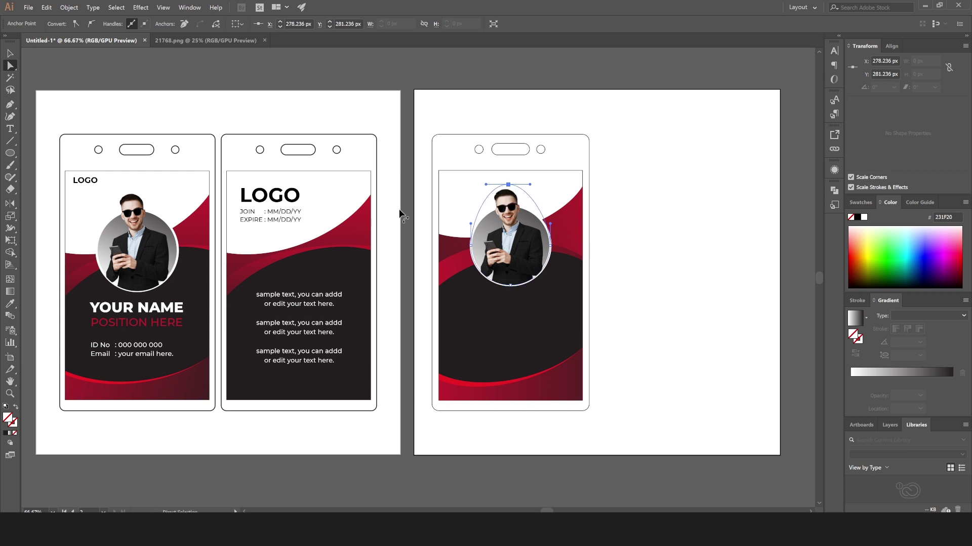
pyautogui.click(10, 53)
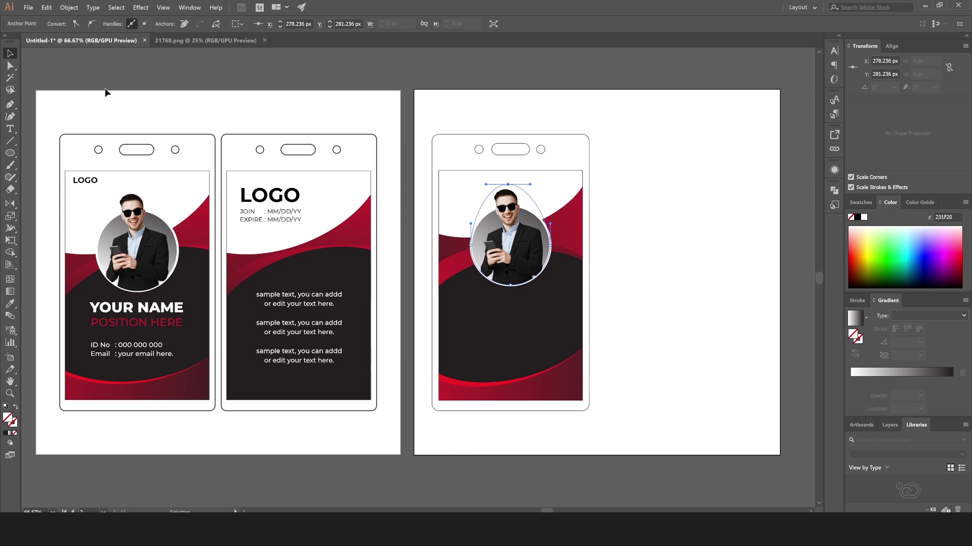
pyautogui.click(675, 239)
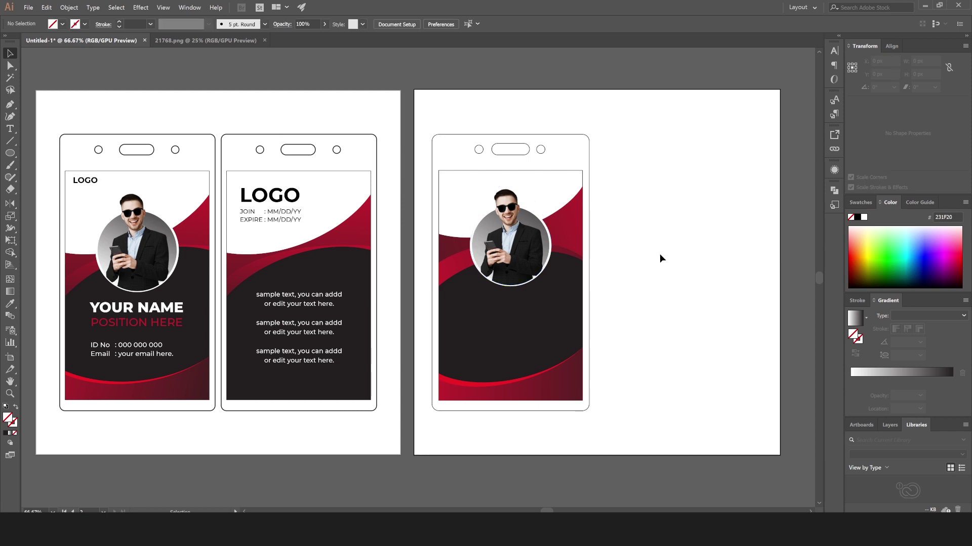
# - Add an ExtraBold 'YOUR NAME' text line below the photo on the third card
pyautogui.click(9, 129)
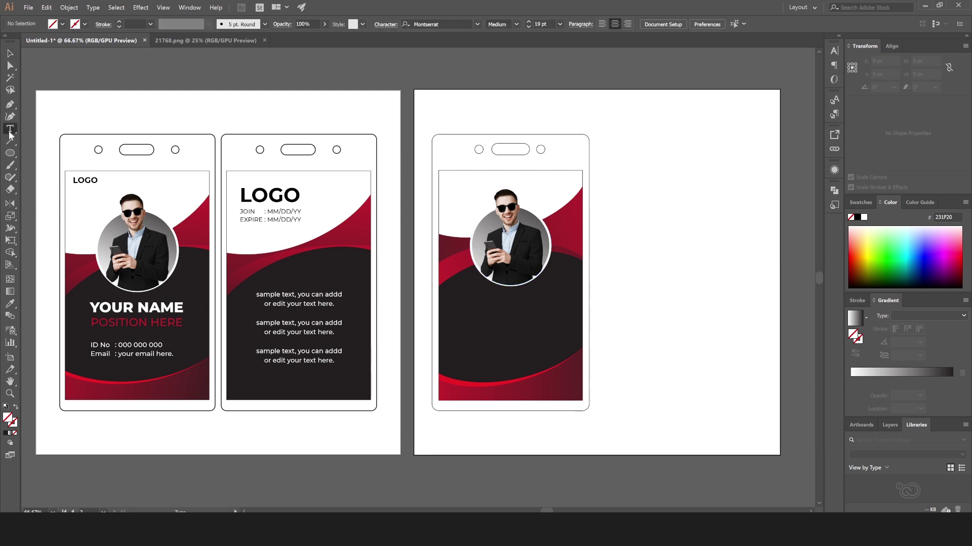
pyautogui.click(480, 311)
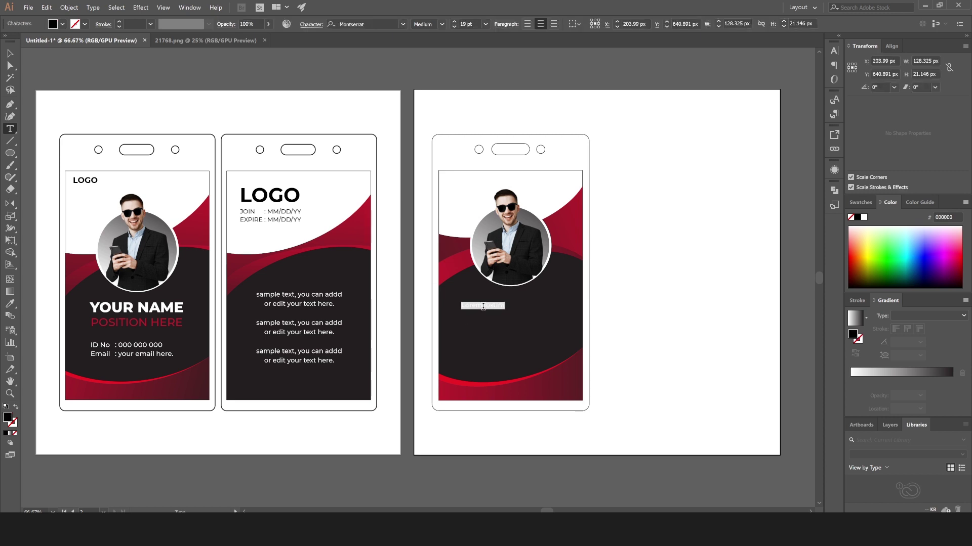
pyautogui.click(441, 24)
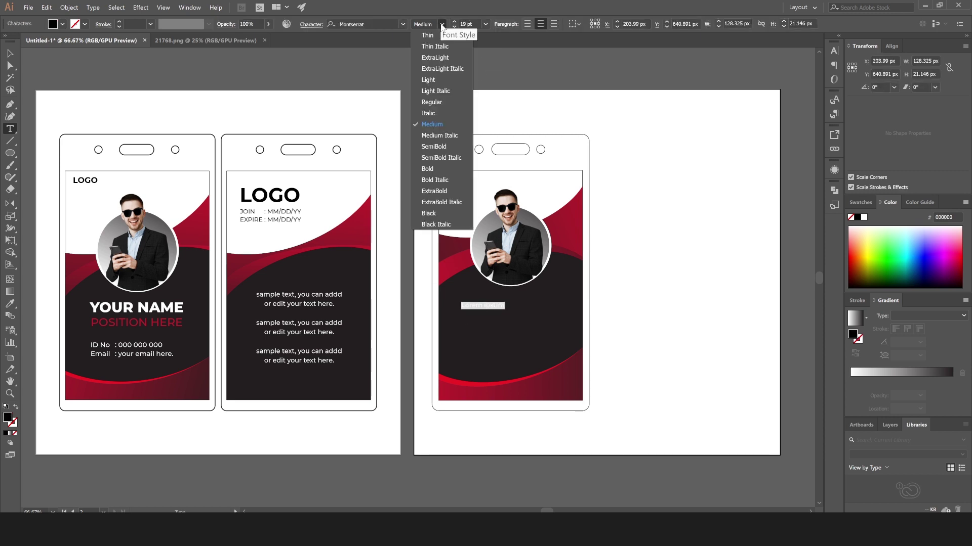
pyautogui.click(451, 190)
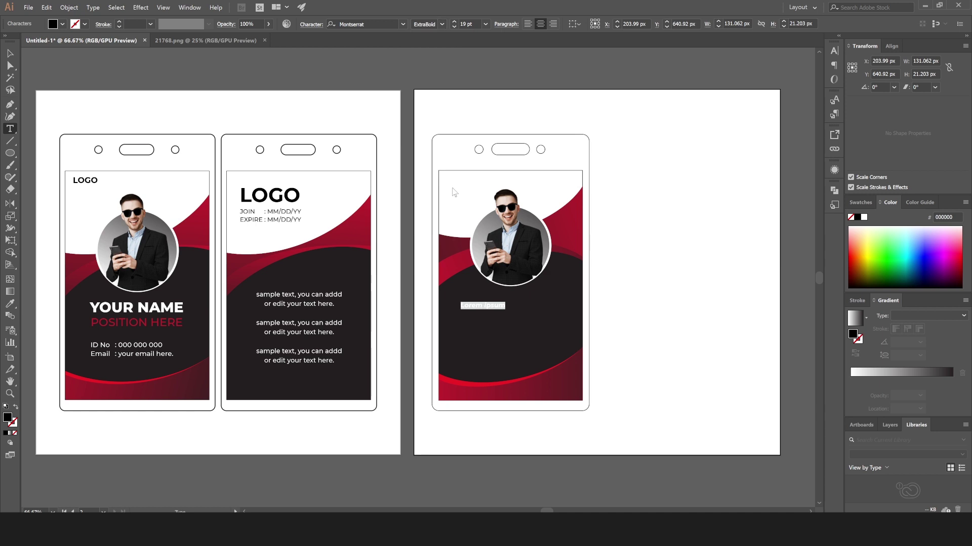
pyautogui.click(455, 21)
pyautogui.click(454, 22)
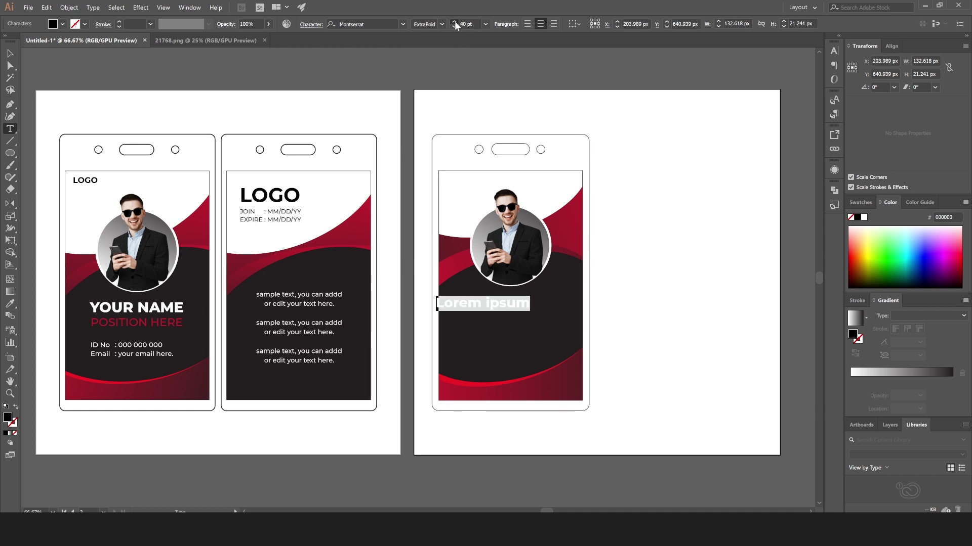
pyautogui.click(455, 21)
pyautogui.click(455, 22)
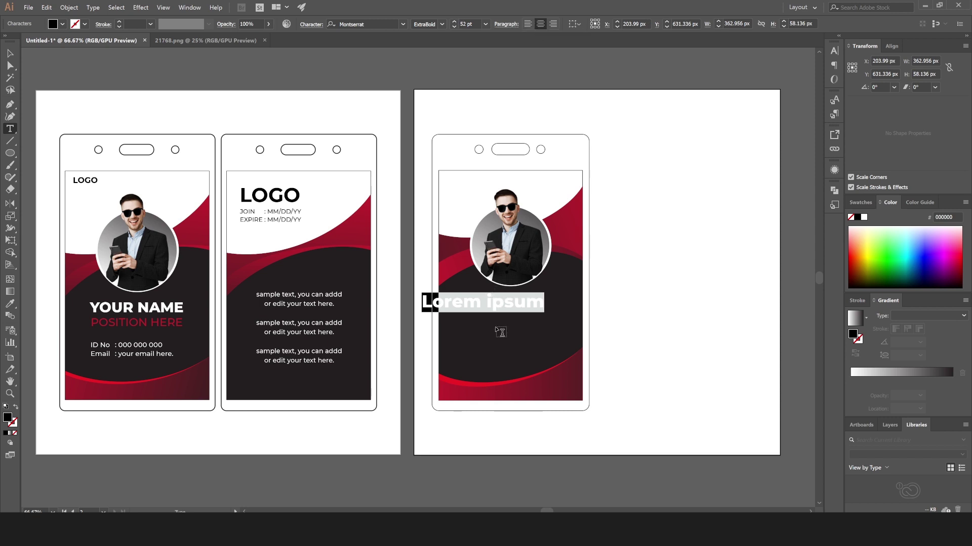
pyautogui.write('YOU')
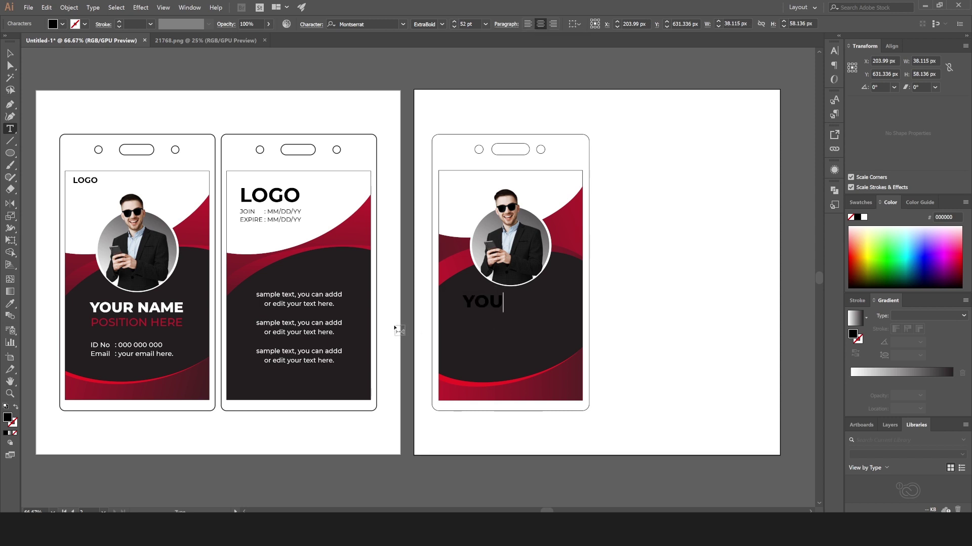
pyautogui.write('R NAM')
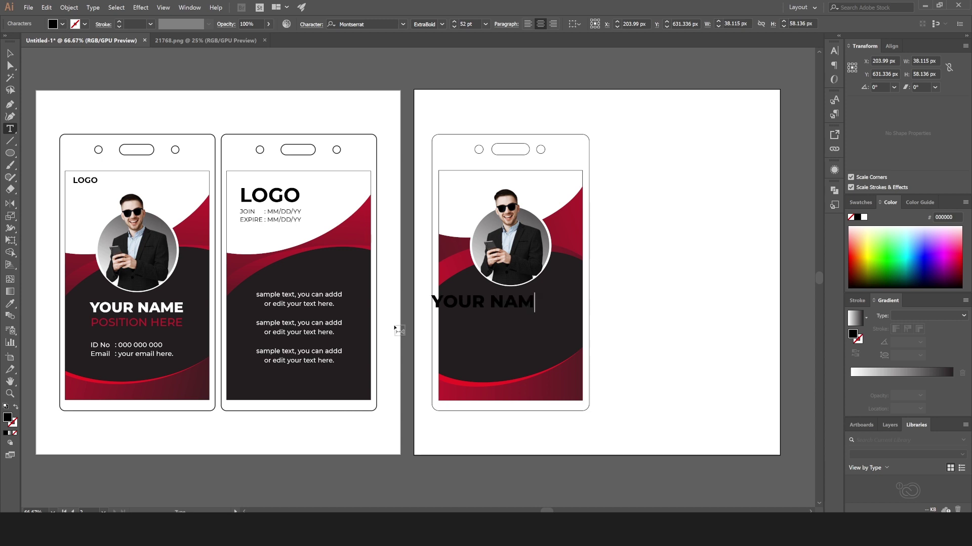
pyautogui.write('E')
# - Make YOUR NAME white at 38 pt and centre it horizontally on the card
pyautogui.click(10, 54)
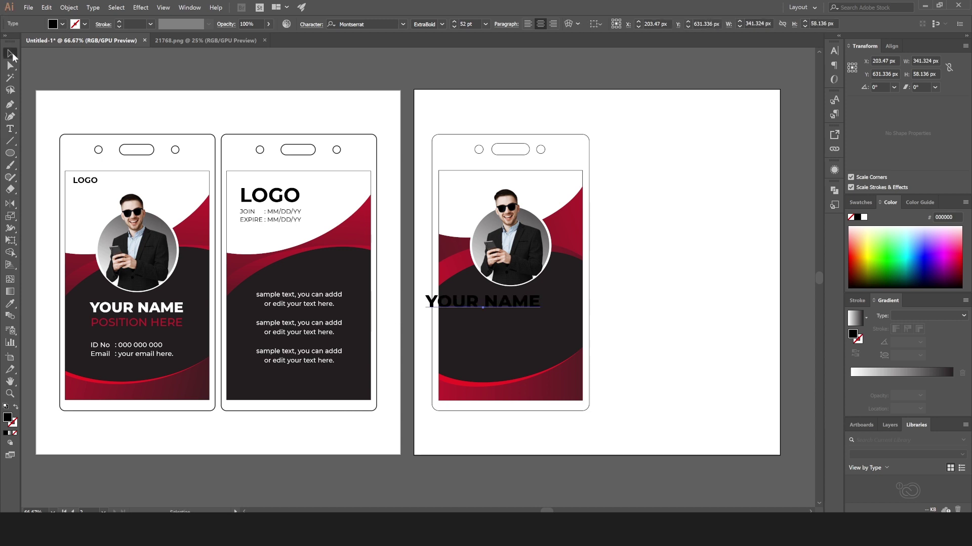
pyautogui.click(53, 26)
pyautogui.click(21, 41)
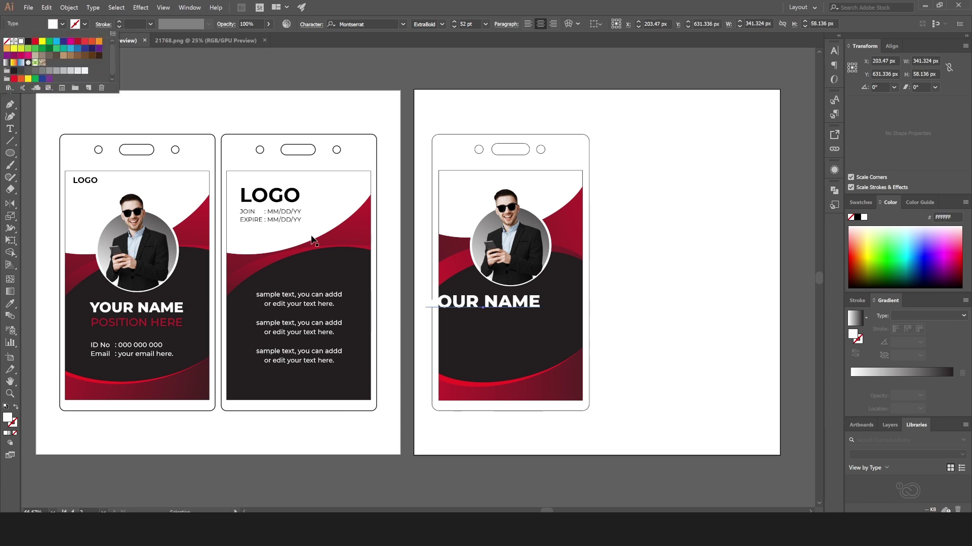
pyautogui.click(454, 26)
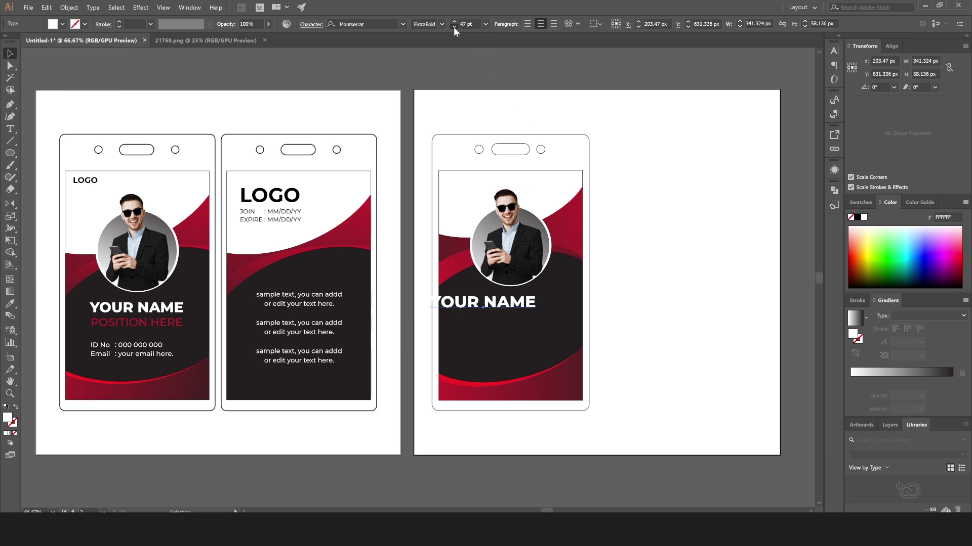
pyautogui.click(454, 26)
pyautogui.click(453, 27)
pyautogui.click(453, 26)
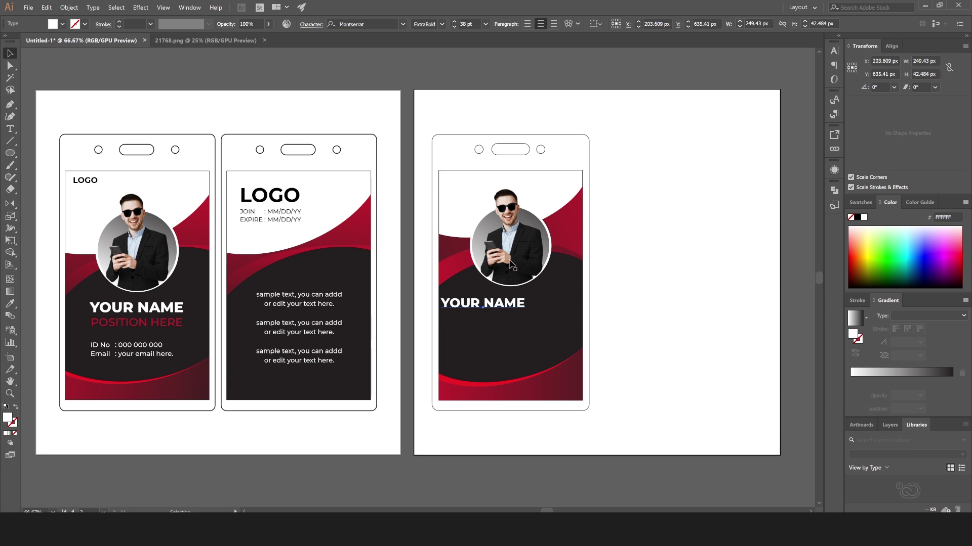
pyautogui.moveTo(500, 306); pyautogui.dragTo(528, 306)
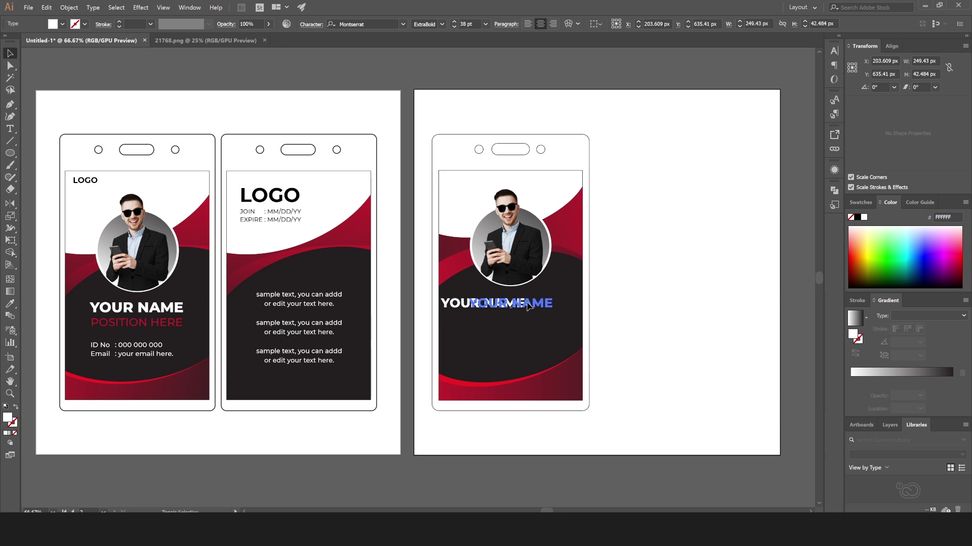
pyautogui.moveTo(666, 110); pyautogui.dragTo(489, 366)
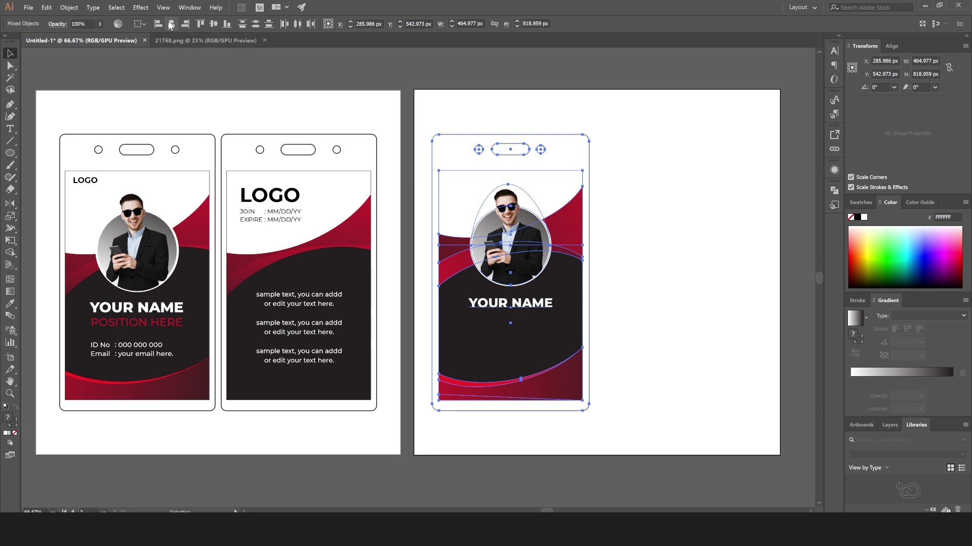
# - Duplicate YOUR NAME just below and retype the copy as 'POSITION HERE'
pyautogui.click(654, 302)
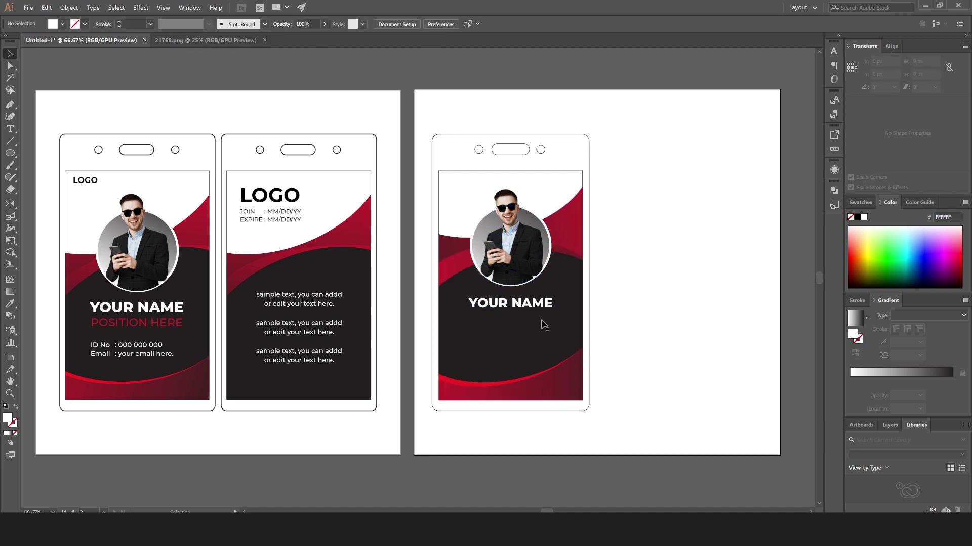
pyautogui.click(507, 307)
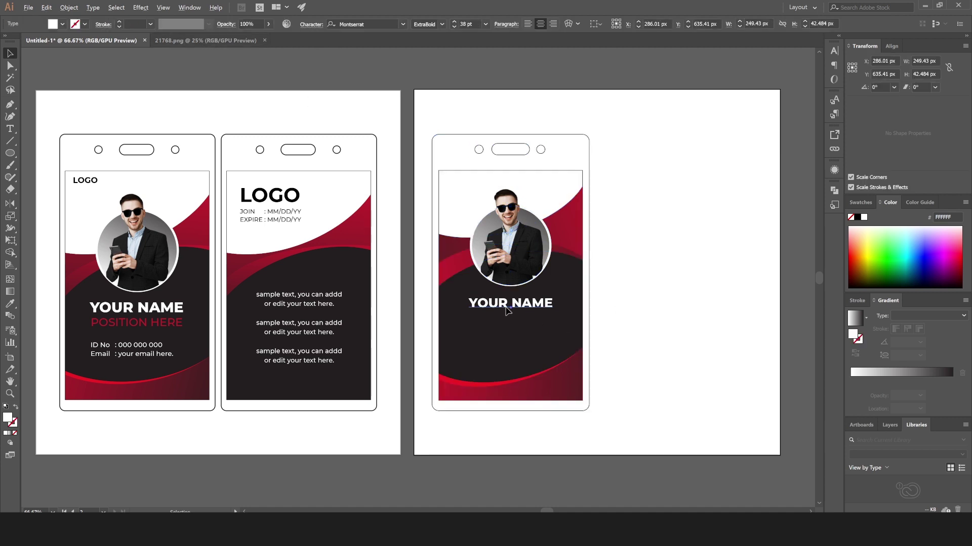
pyautogui.moveTo(506, 307); pyautogui.dragTo(504, 322)
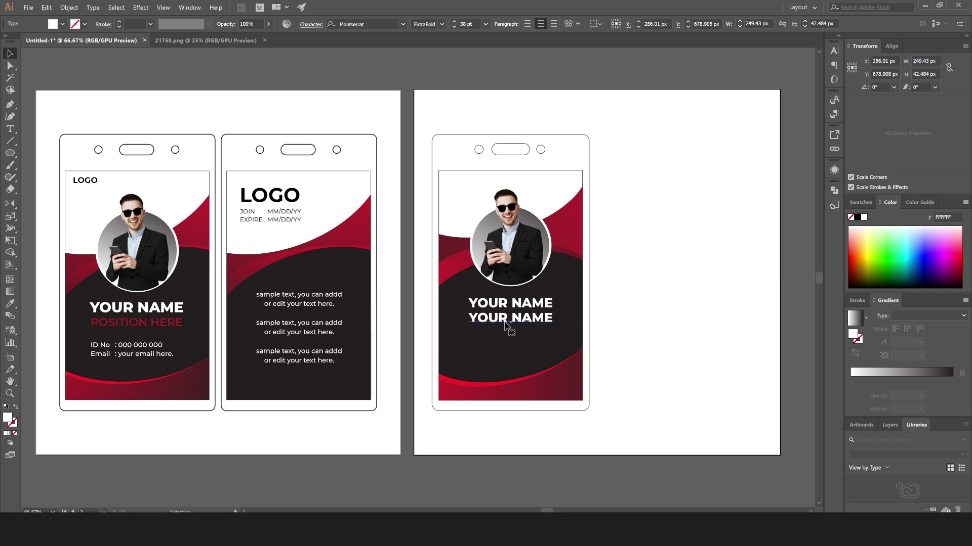
pyautogui.press('t')
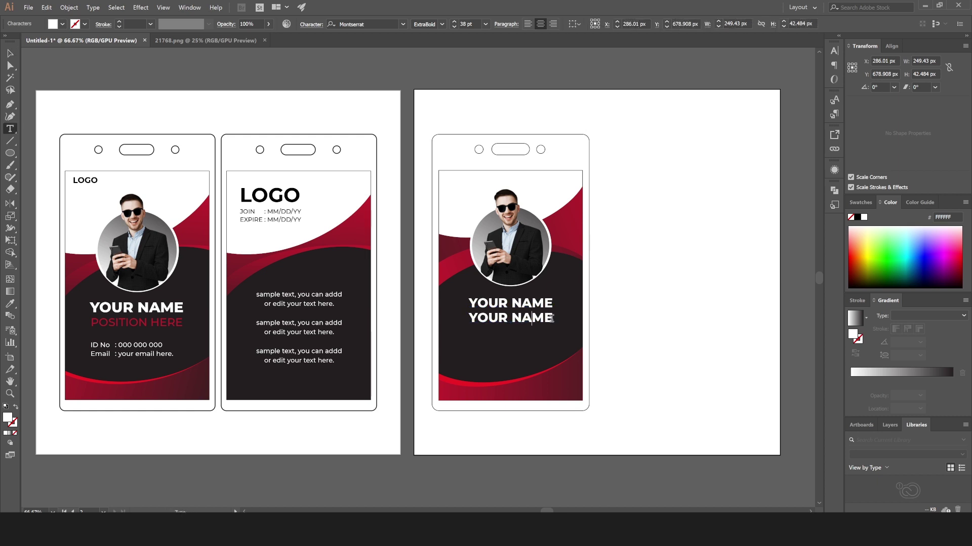
pyautogui.moveTo(551, 318); pyautogui.dragTo(412, 313)
pyautogui.write('PO')
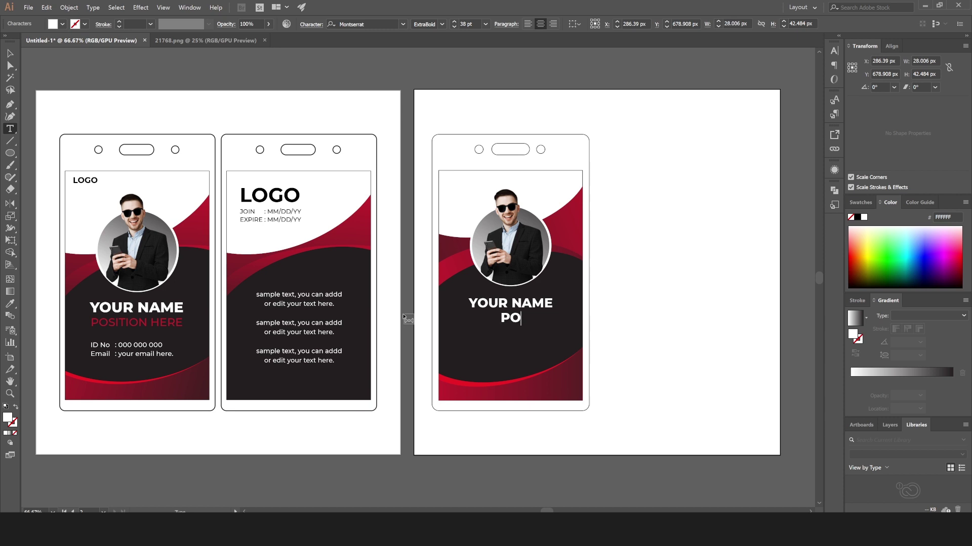
pyautogui.write('SITION')
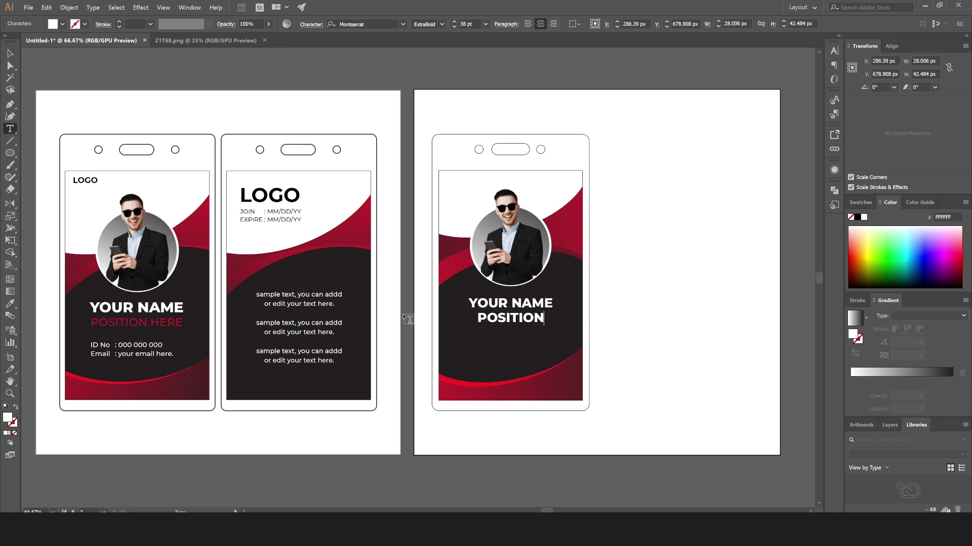
pyautogui.write(' HERE')
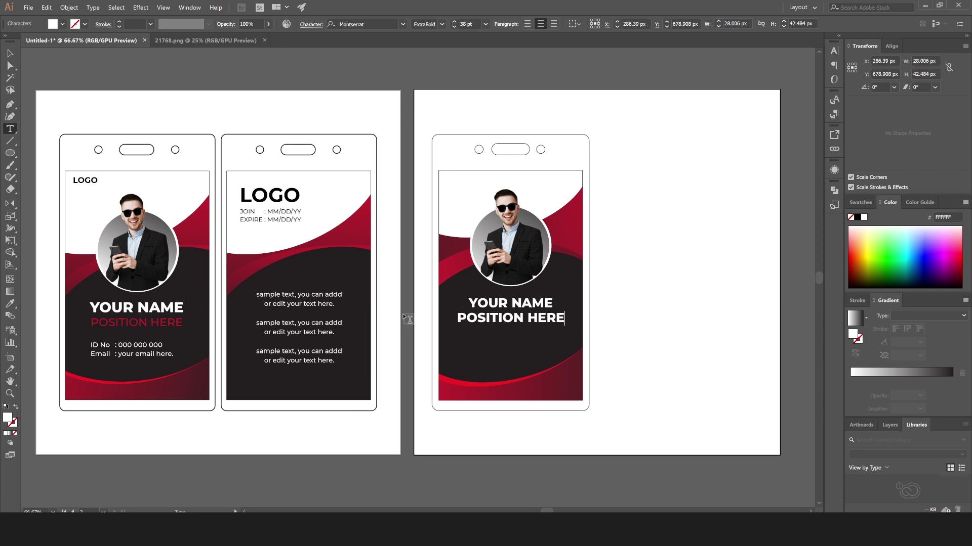
pyautogui.click(9, 53)
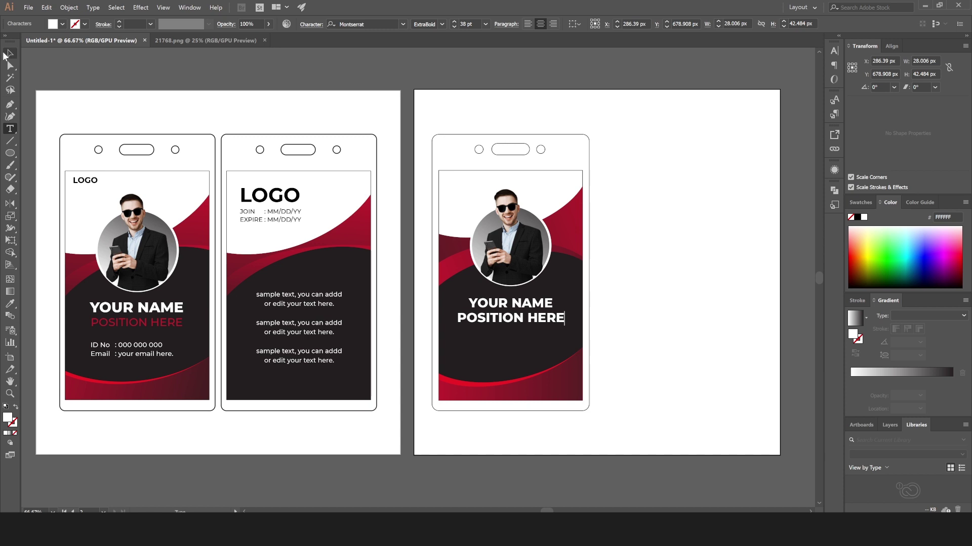
# - Make POSITION HERE red, Medium weight, 31 pt, and nudge it up slightly
pyautogui.click(62, 24)
pyautogui.click(78, 43)
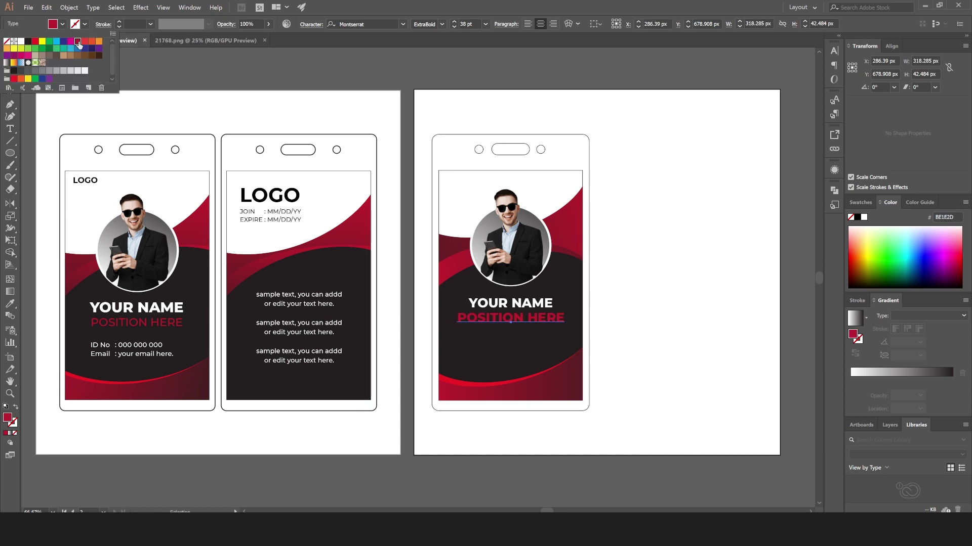
pyautogui.click(440, 25)
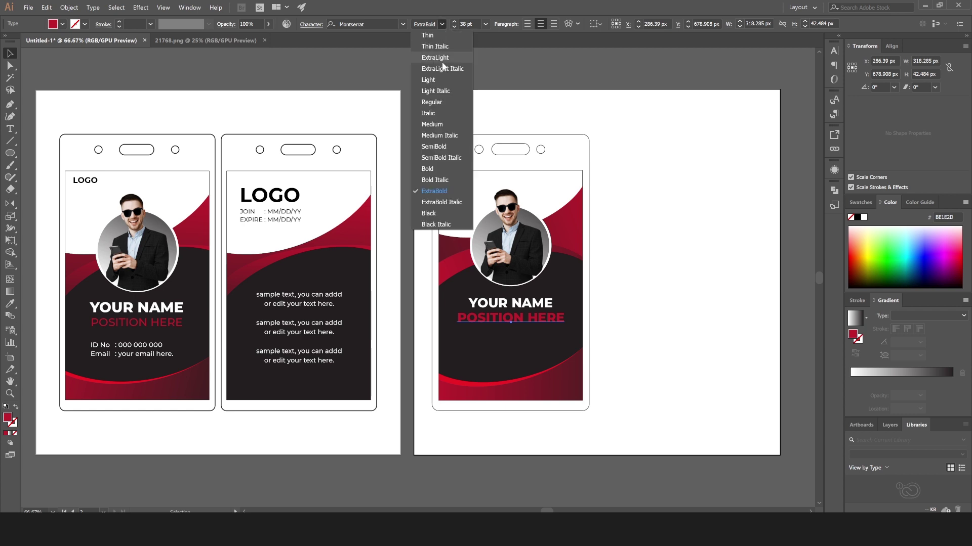
pyautogui.click(431, 124)
pyautogui.click(453, 26)
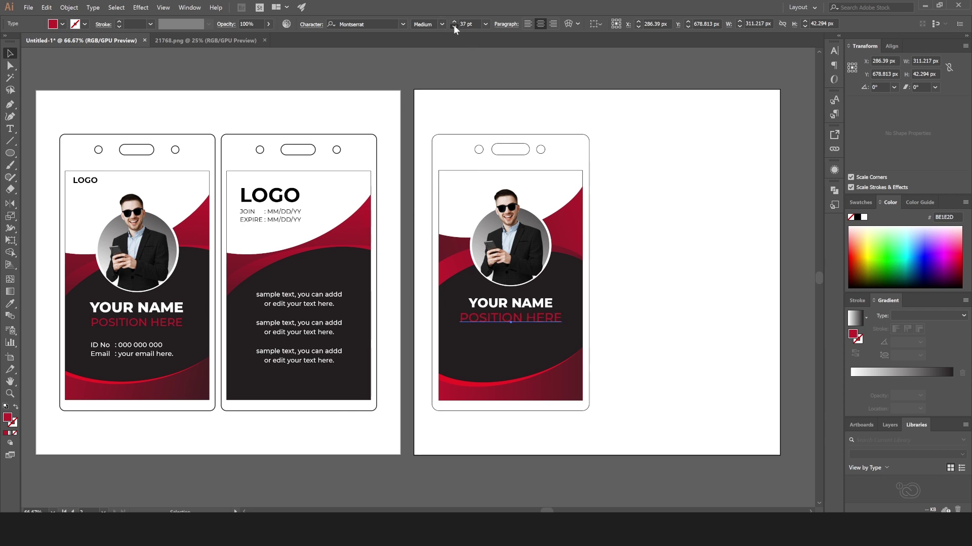
pyautogui.click(453, 26)
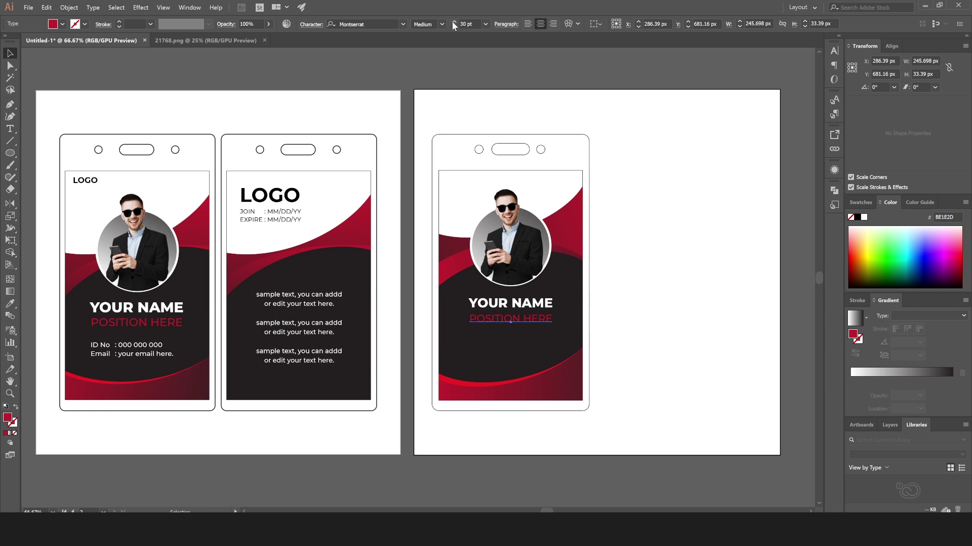
pyautogui.click(453, 22)
pyautogui.press('Up')
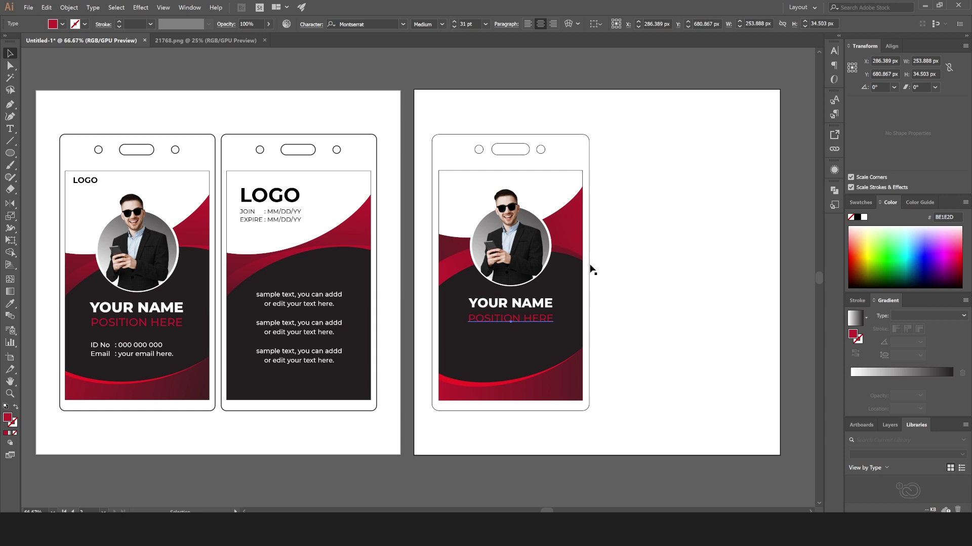
pyautogui.press('Up')
# - Copy POSITION HERE further down, left-aligned, in white at 21 pt
pyautogui.moveTo(509, 322); pyautogui.dragTo(508, 342)
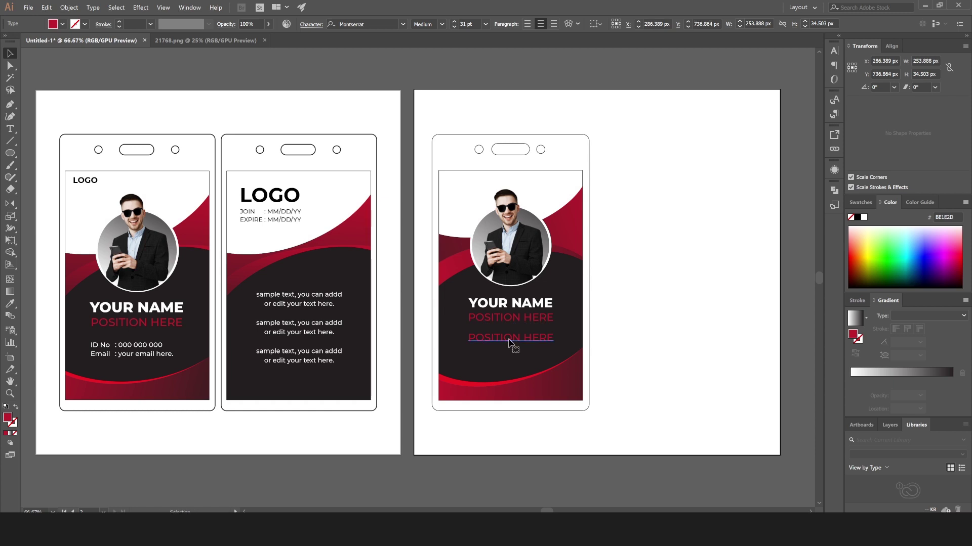
pyautogui.click(530, 24)
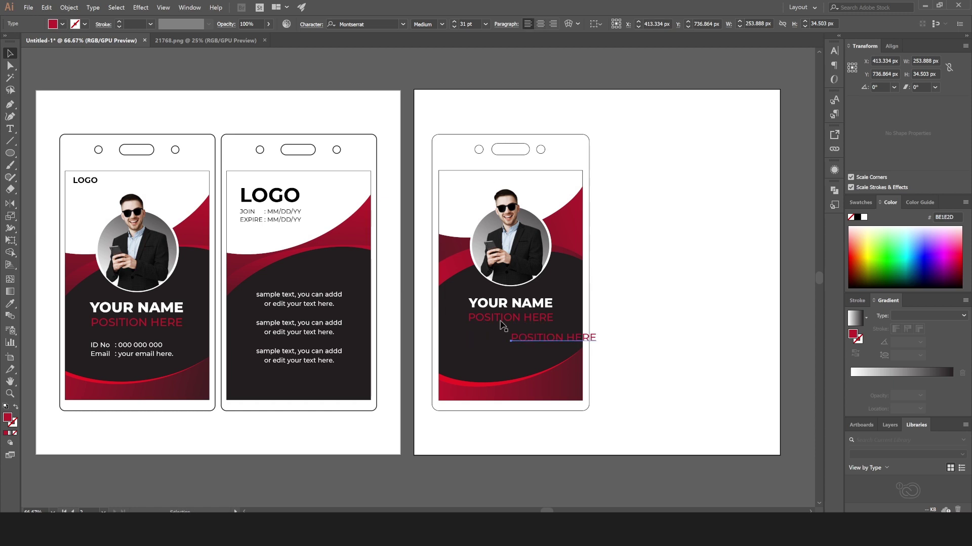
pyautogui.moveTo(518, 344); pyautogui.dragTo(477, 345)
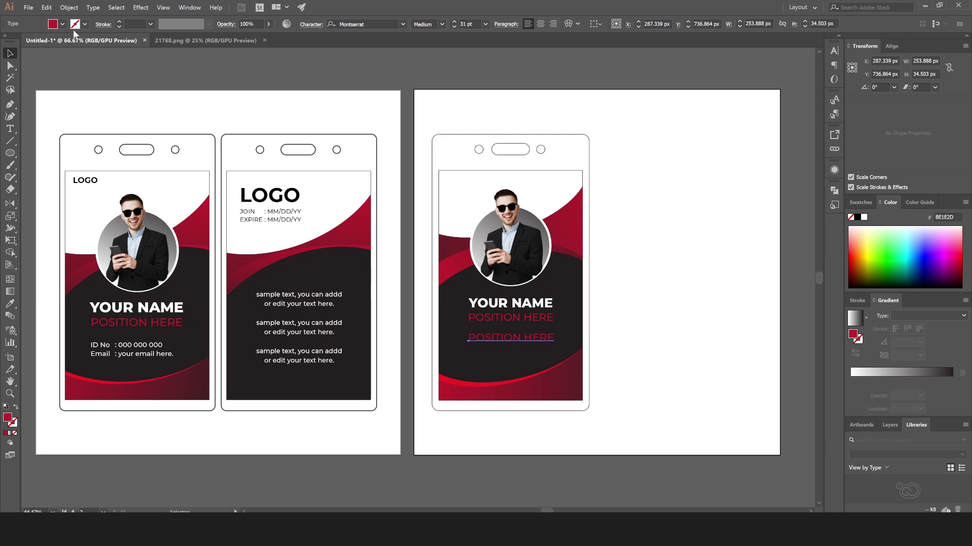
pyautogui.click(62, 24)
pyautogui.click(20, 48)
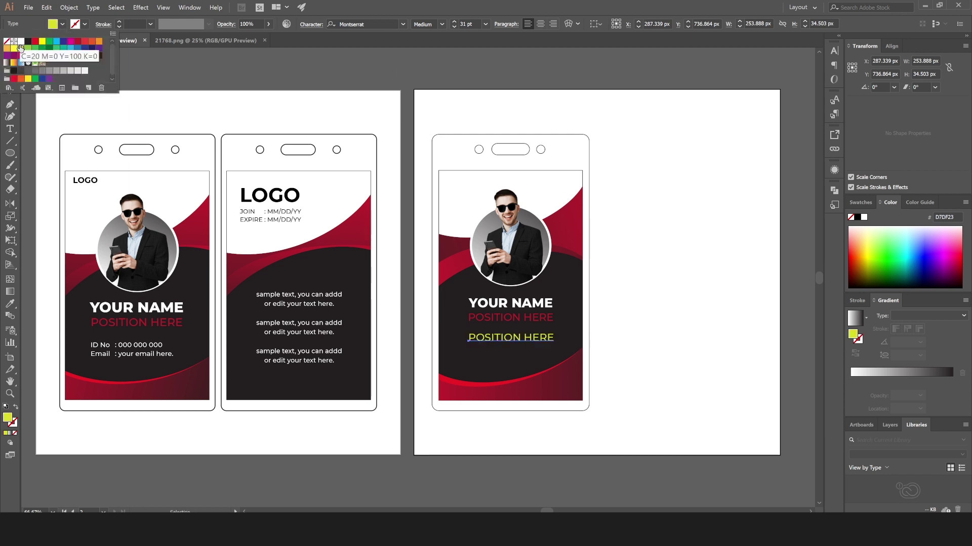
pyautogui.click(21, 41)
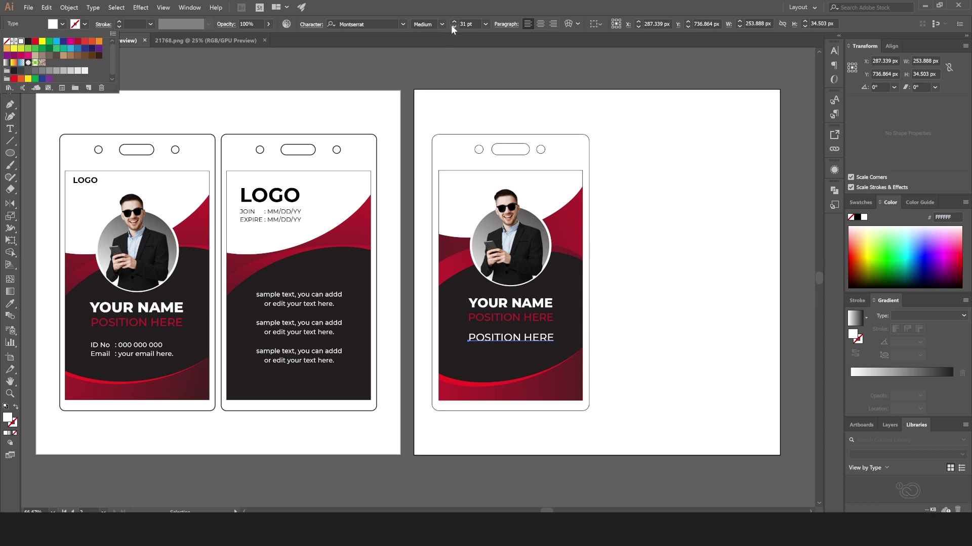
pyautogui.click(451, 27)
pyautogui.click(452, 26)
pyautogui.click(452, 26)
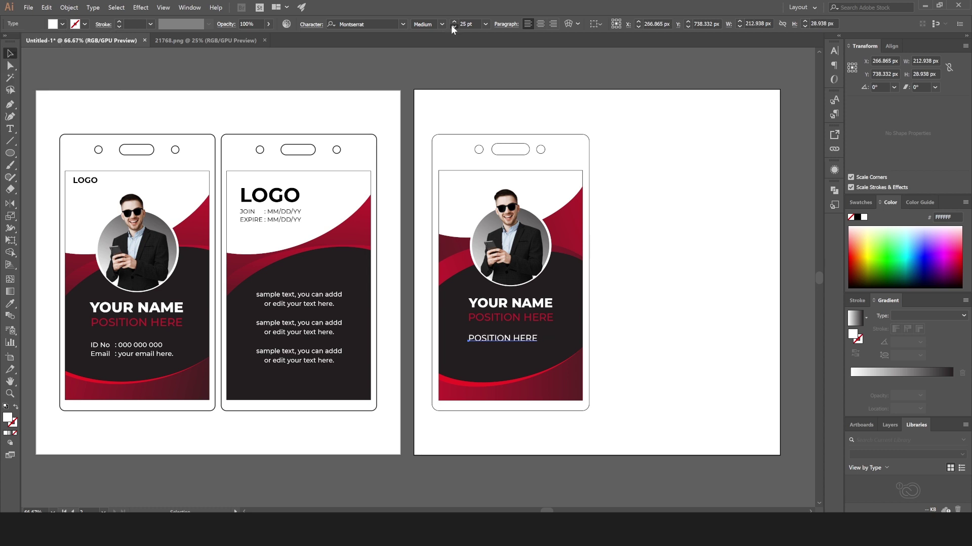
pyautogui.click(452, 26)
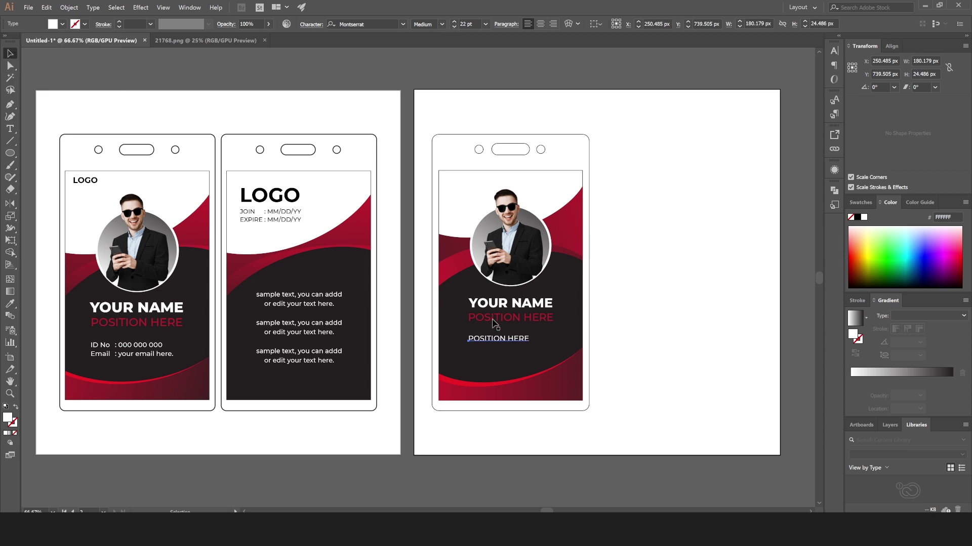
pyautogui.click(452, 26)
# - Retype the copy as two lines: 'ID no : 000 00' and 'E: here.'
pyautogui.doubleClick(494, 339)
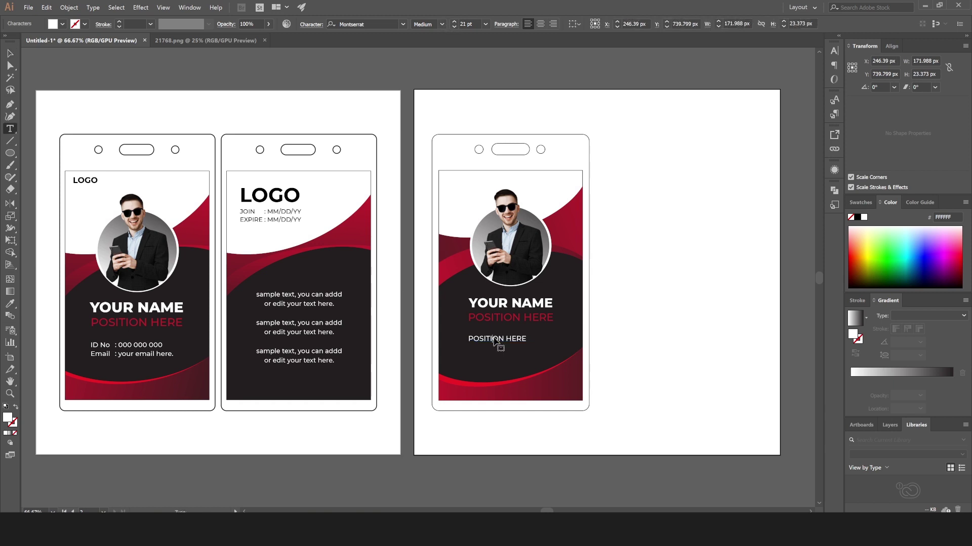
pyautogui.moveTo(469, 335); pyautogui.dragTo(551, 350)
pyautogui.write('ID')
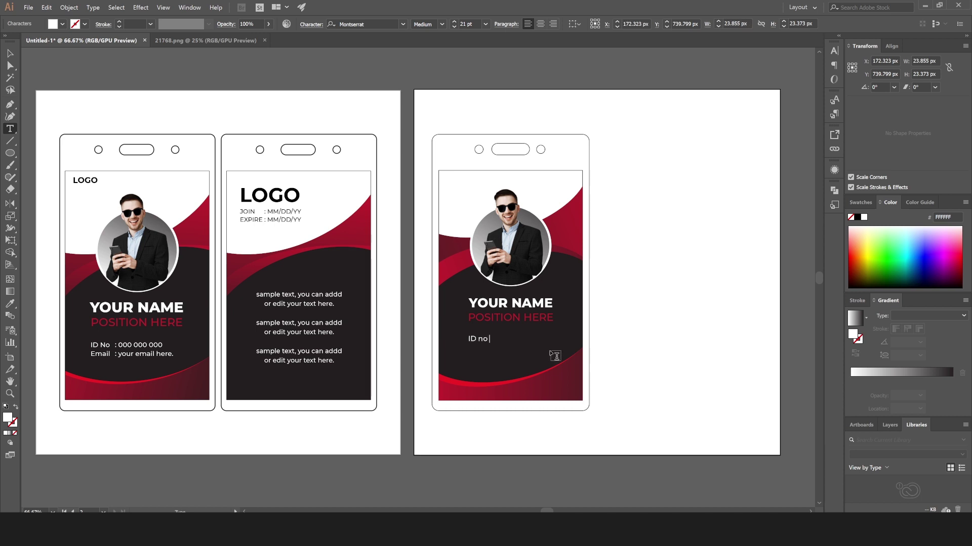
pyautogui.write(' no  ')
pyautogui.write(': ')
pyautogui.write('000 ')
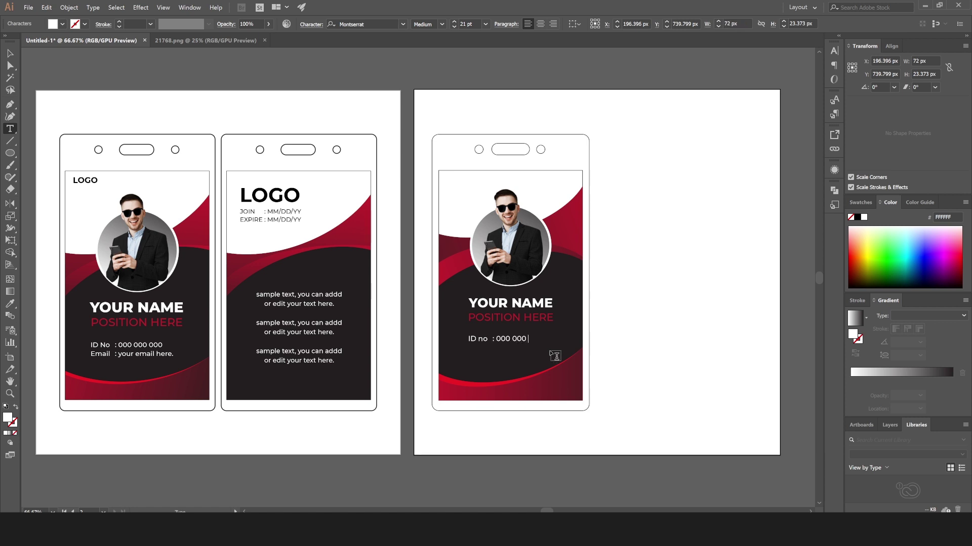
pyautogui.write('000')
pyautogui.press('Return')
pyautogui.write('E')
pyautogui.write(': your e')
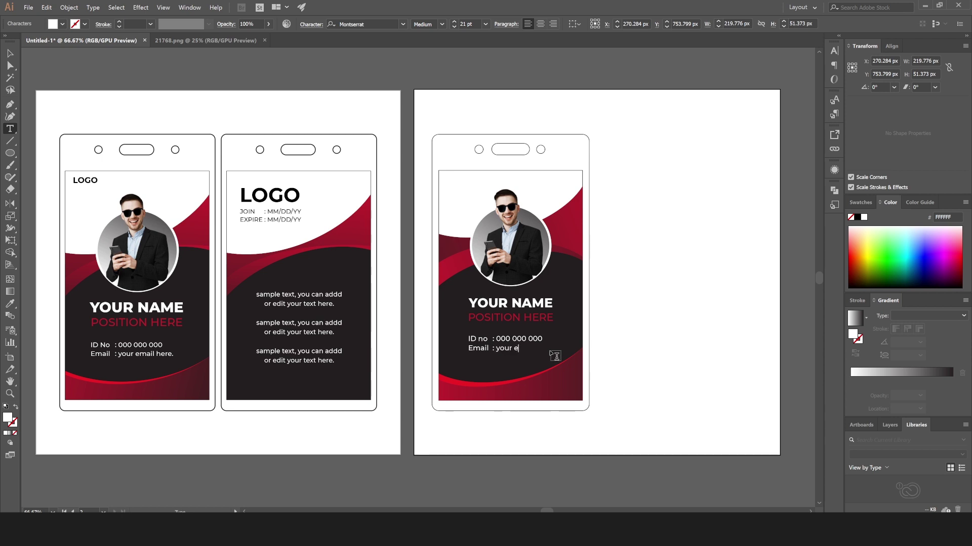
pyautogui.write(' here')
pyautogui.write('.')
pyautogui.click(11, 54)
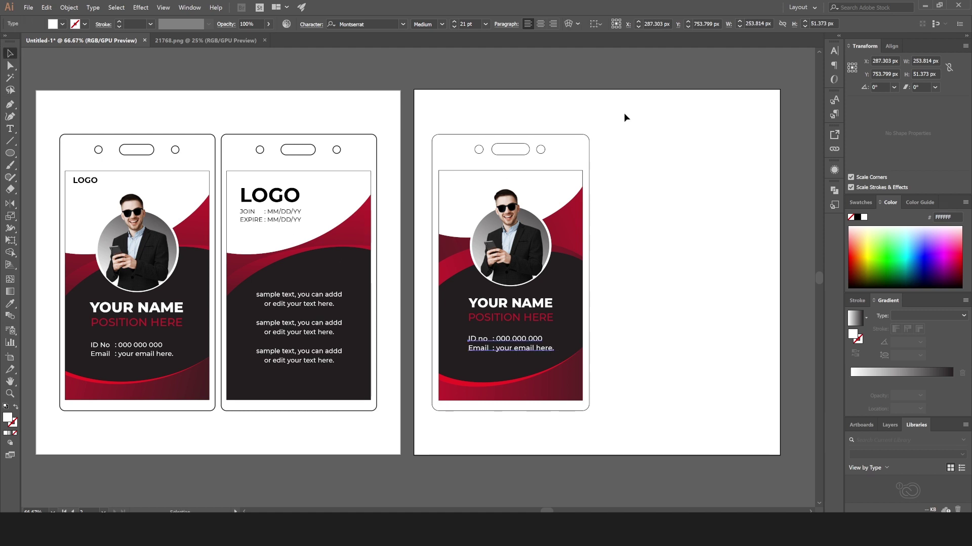
pyautogui.moveTo(624, 115)
pyautogui.mouseDown()
pyautogui.moveTo(425, 420)
pyautogui.moveTo(621, 391)
pyautogui.mouseUp()
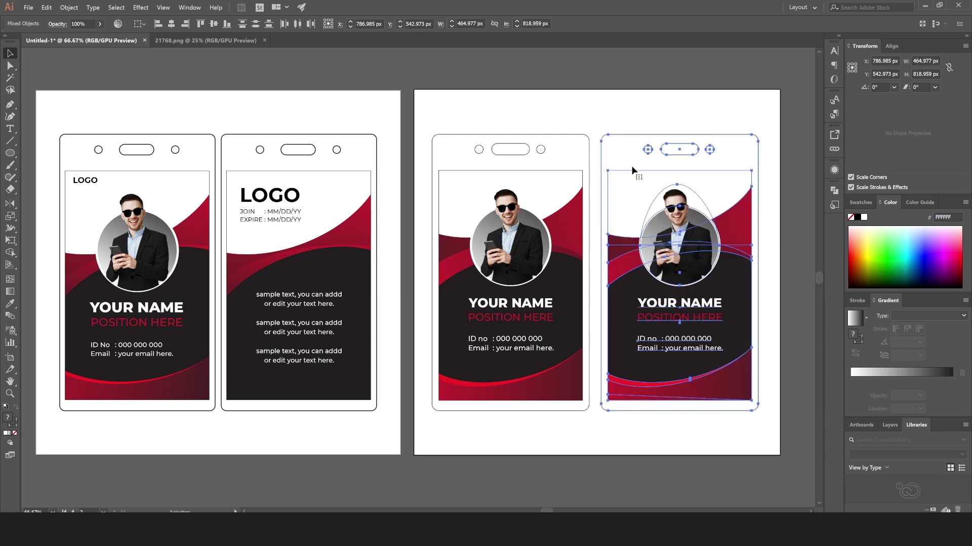
# - Delete the photo, grey circle and YOUR NAME from the duplicate card, moving POSITION HERE to the top
pyautogui.click(638, 114)
pyautogui.click(659, 197)
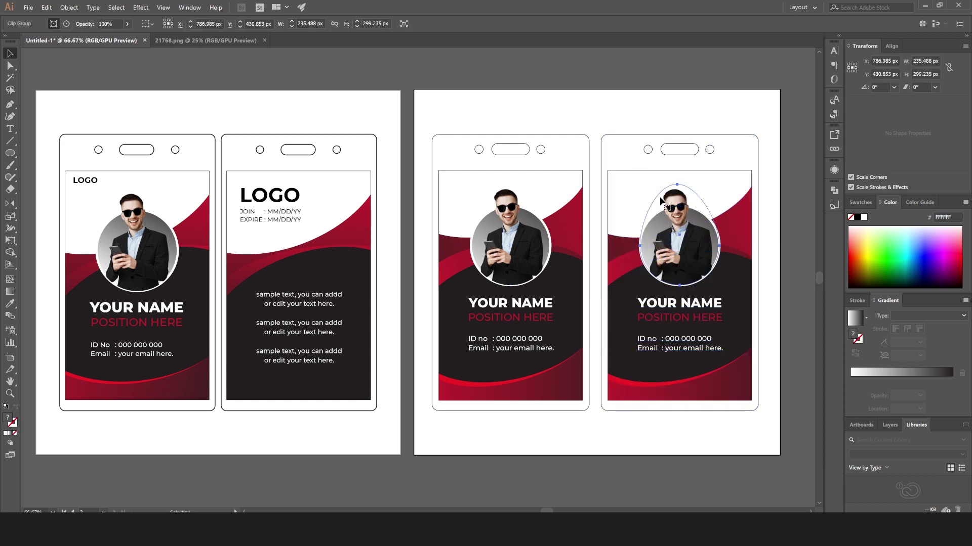
pyautogui.press('Delete')
pyautogui.click(684, 241)
pyautogui.press('Delete')
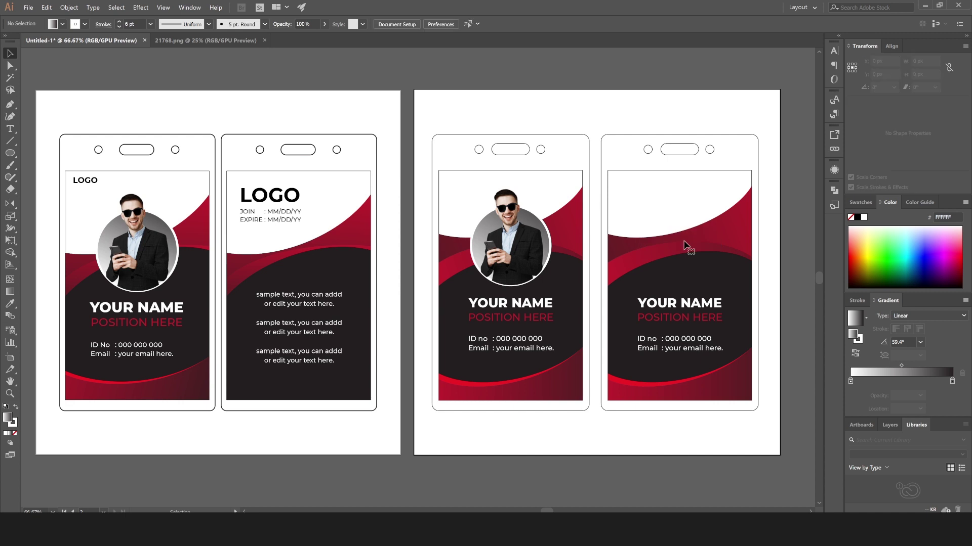
pyautogui.click(684, 309)
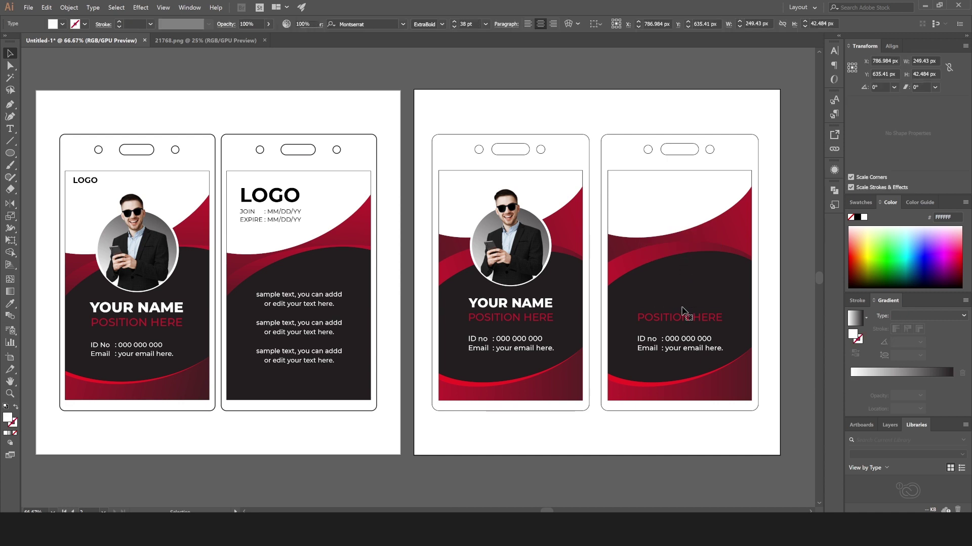
pyautogui.press('Delete')
pyautogui.click(684, 319)
pyautogui.moveTo(684, 319); pyautogui.dragTo(660, 193)
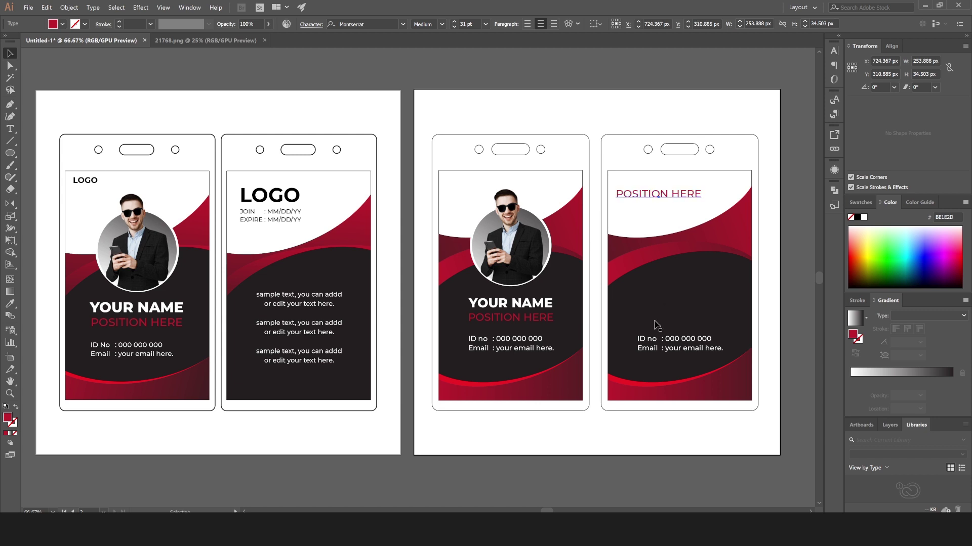
# - Delete the bottom red wave inside the duplicate card's nested wave group
pyautogui.click(673, 397)
pyautogui.doubleClick(672, 395)
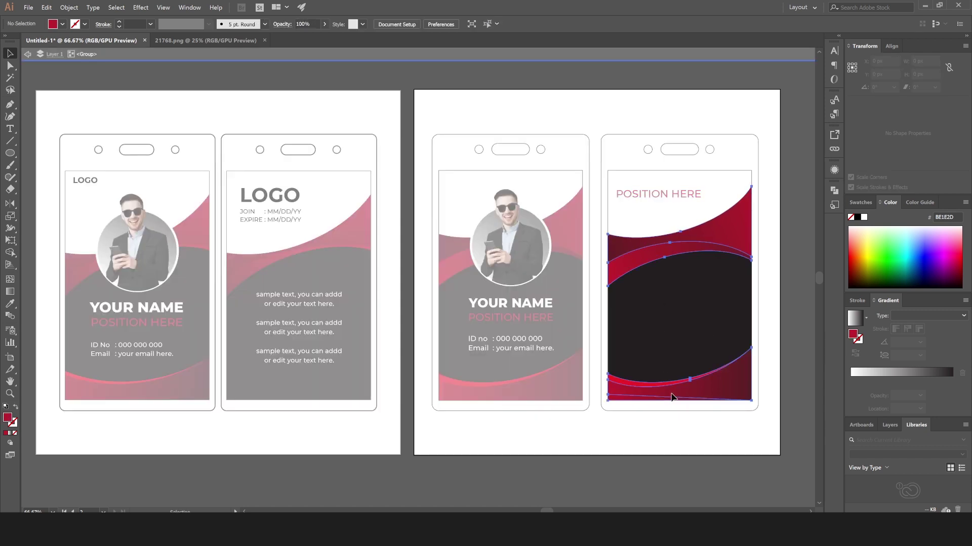
pyautogui.doubleClick(672, 398)
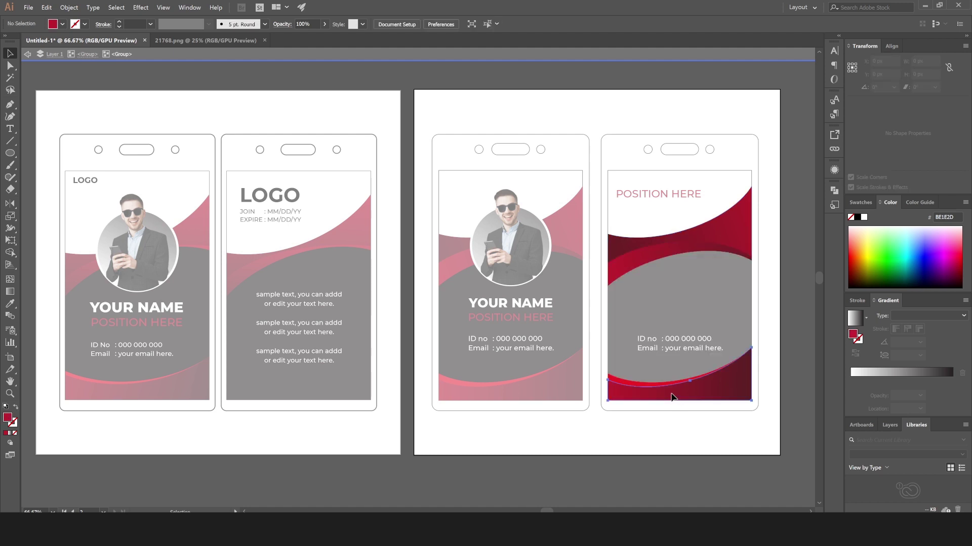
pyautogui.click(671, 398)
pyautogui.press('Delete')
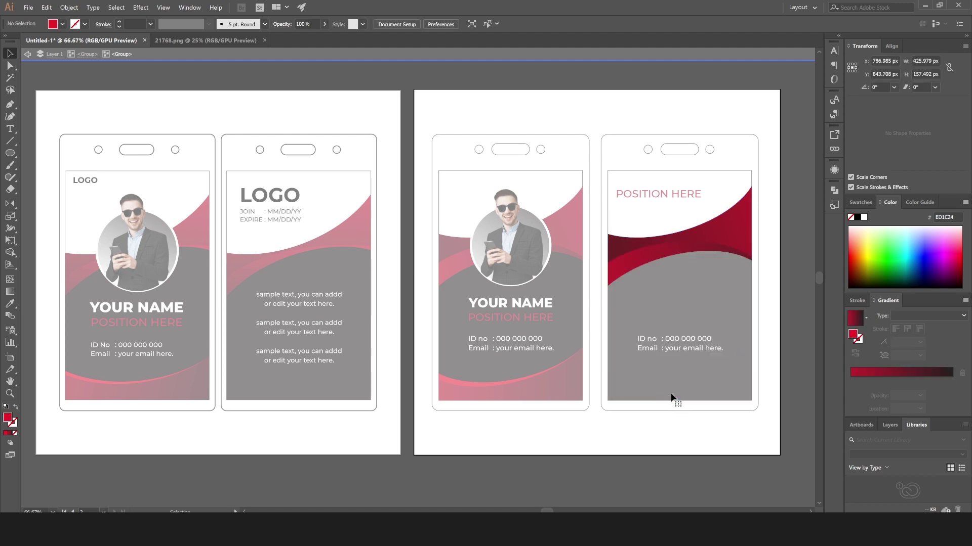
pyautogui.doubleClick(675, 432)
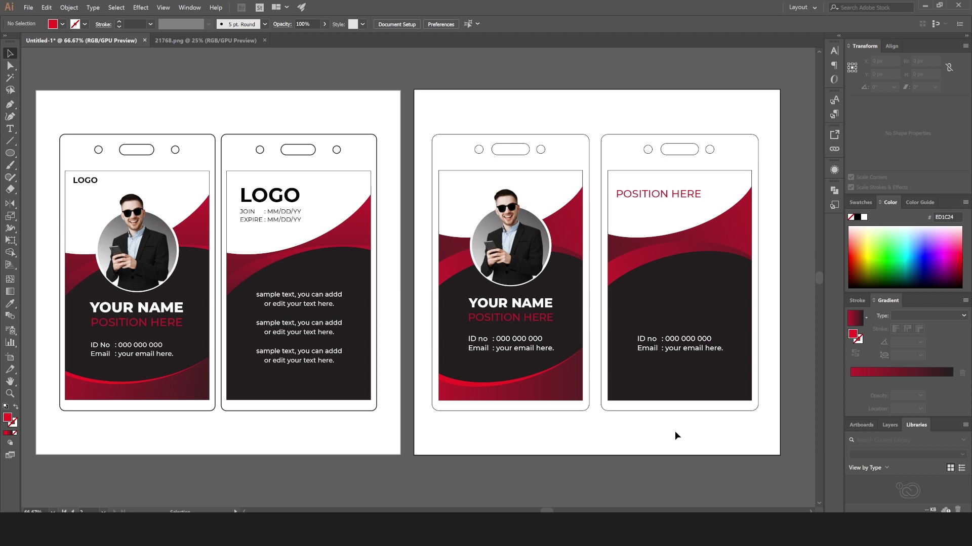
# - Make POSITION HERE ExtraBold and black, and retype it as 'LOGO'
pyautogui.click(652, 197)
pyautogui.click(441, 23)
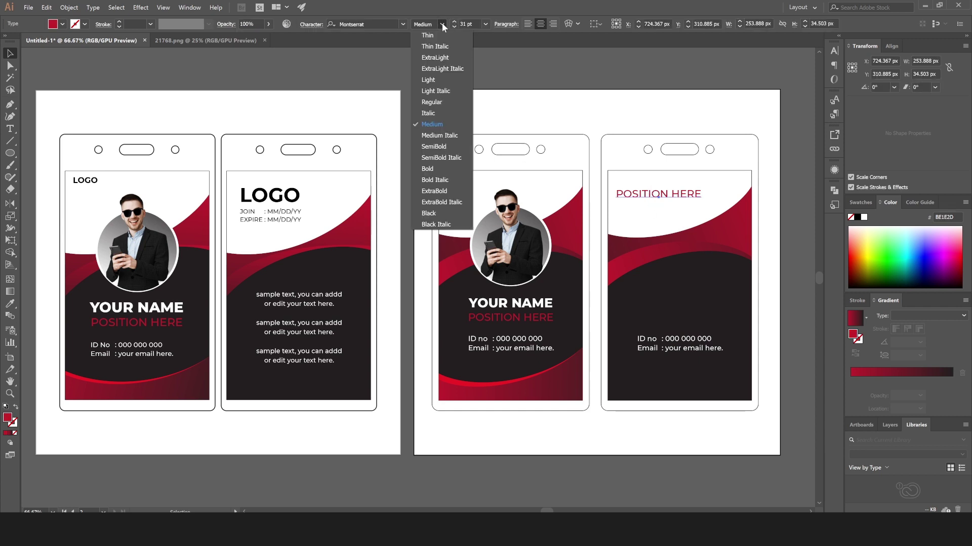
pyautogui.click(448, 190)
pyautogui.click(652, 196)
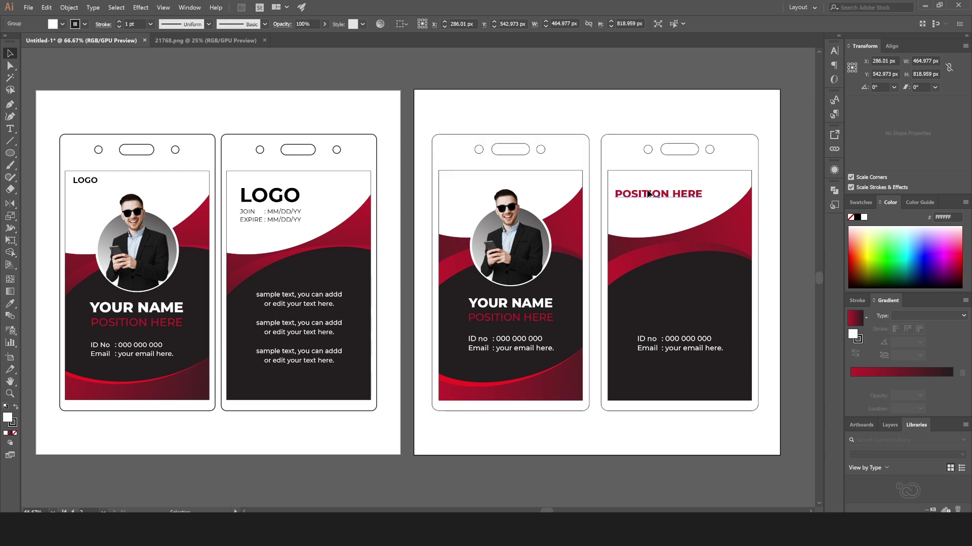
pyautogui.click(62, 24)
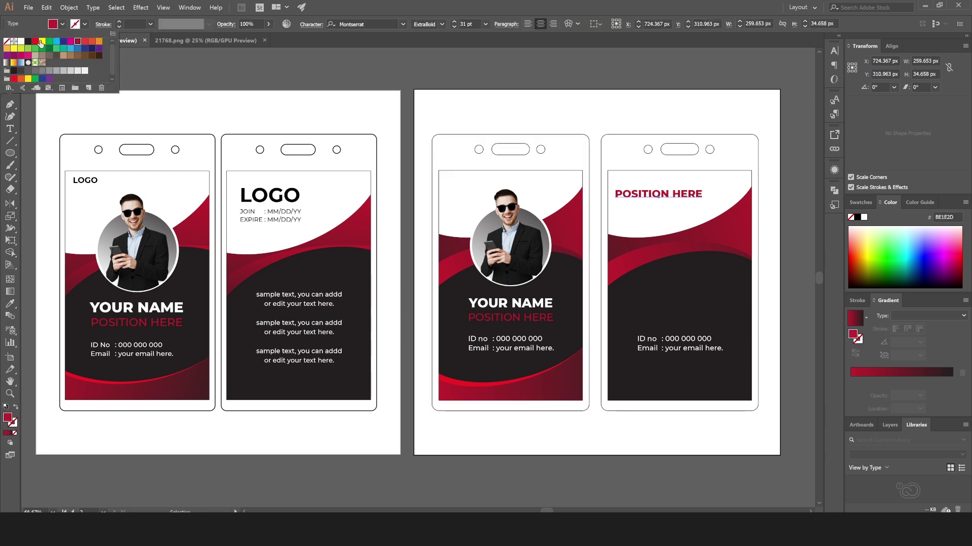
pyautogui.click(28, 42)
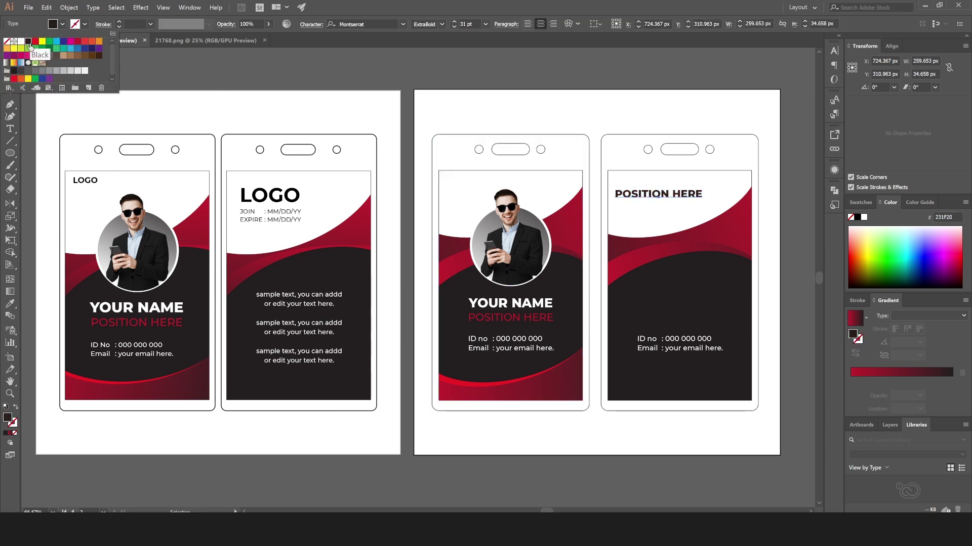
pyautogui.doubleClick(673, 200)
pyautogui.moveTo(702, 191); pyautogui.dragTo(553, 196)
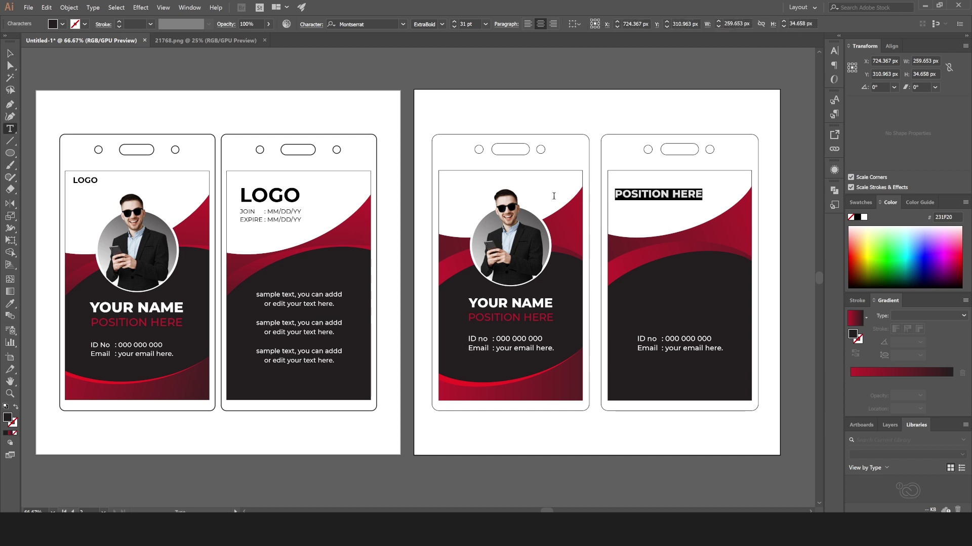
pyautogui.write('LOGO')
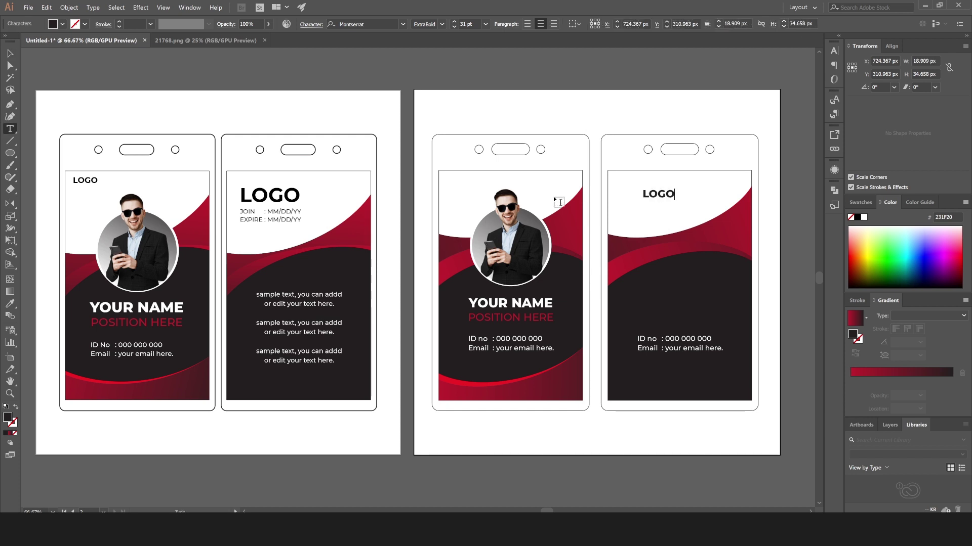
# - Enlarge LOGO to 57 pt and shift it slightly left
pyautogui.click(11, 54)
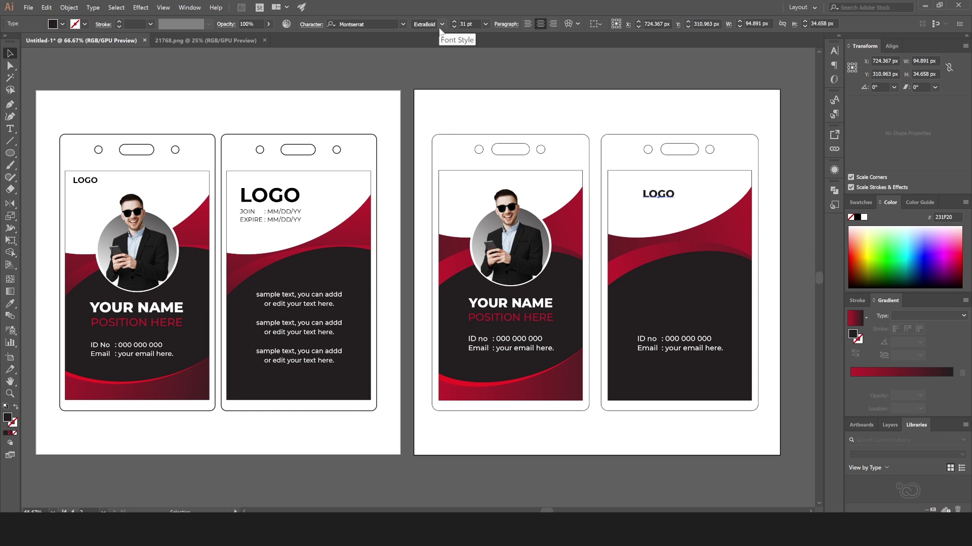
pyautogui.click(455, 21)
pyautogui.click(454, 22)
pyautogui.click(454, 22)
pyautogui.click(454, 22)
pyautogui.click(453, 22)
pyautogui.click(454, 22)
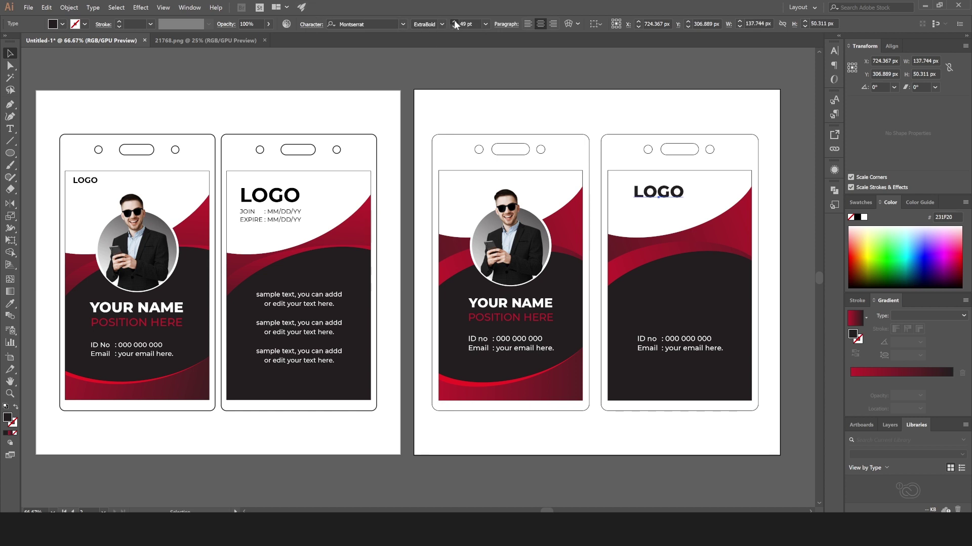
pyautogui.click(453, 22)
pyautogui.click(454, 22)
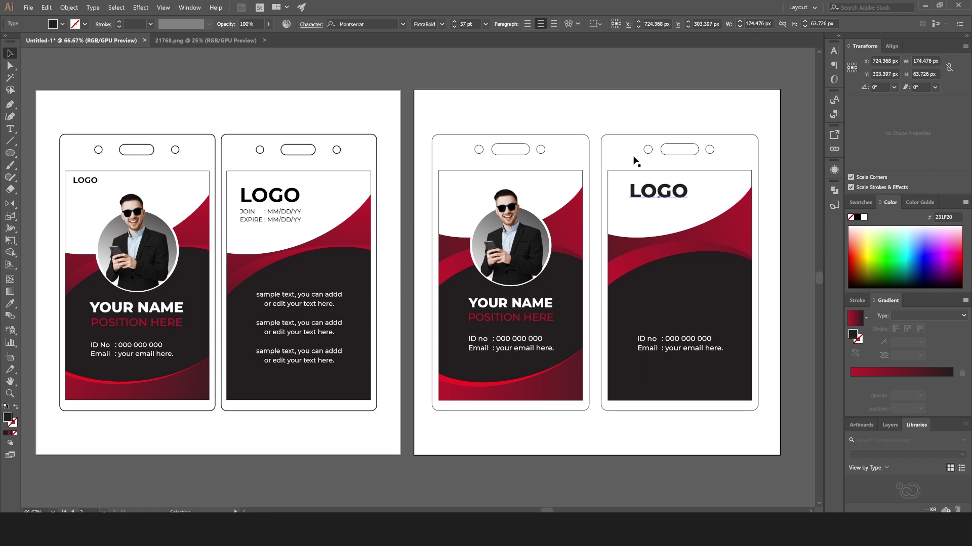
pyautogui.moveTo(653, 193); pyautogui.dragTo(645, 192)
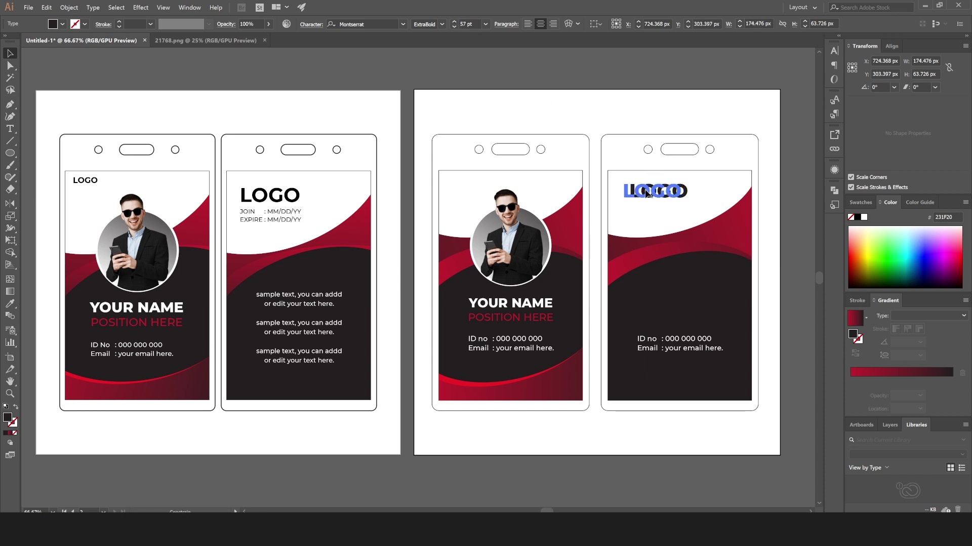
pyautogui.click(666, 343)
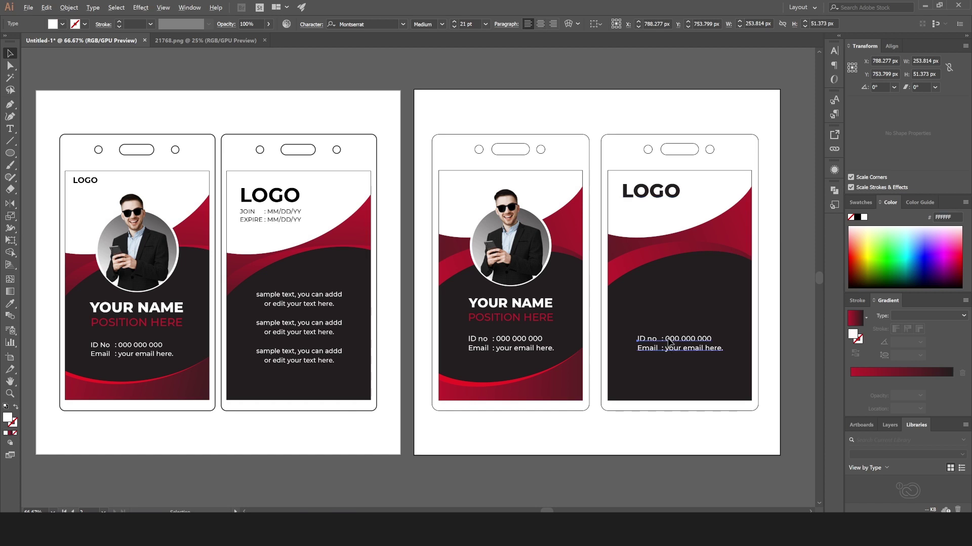
# - Place a black copy of the ID/Email lines just under LOGO
pyautogui.moveTo(668, 343); pyautogui.dragTo(653, 213)
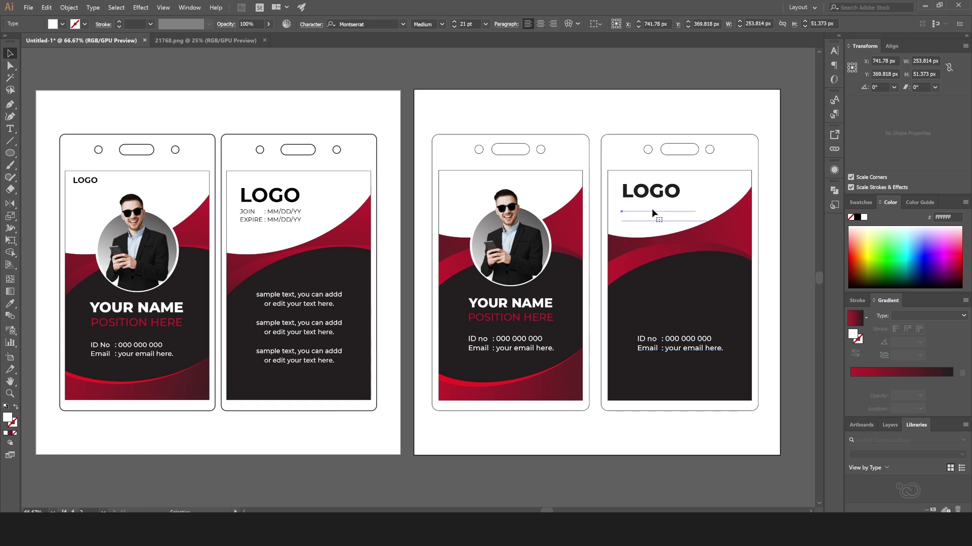
pyautogui.click(62, 24)
pyautogui.click(28, 41)
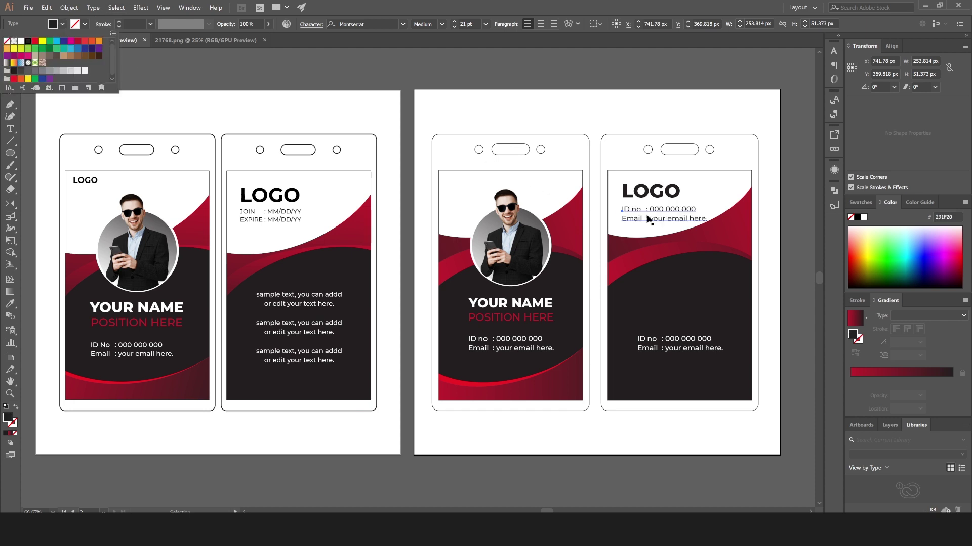
pyautogui.press('Escape')
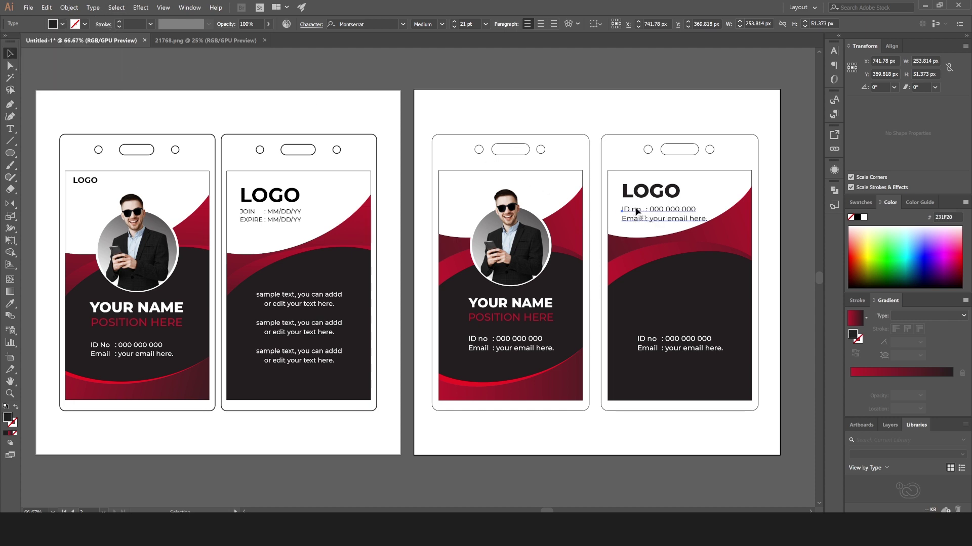
# - Relabel the copied lines as JOIN and EXPIRE
pyautogui.doubleClick(635, 212)
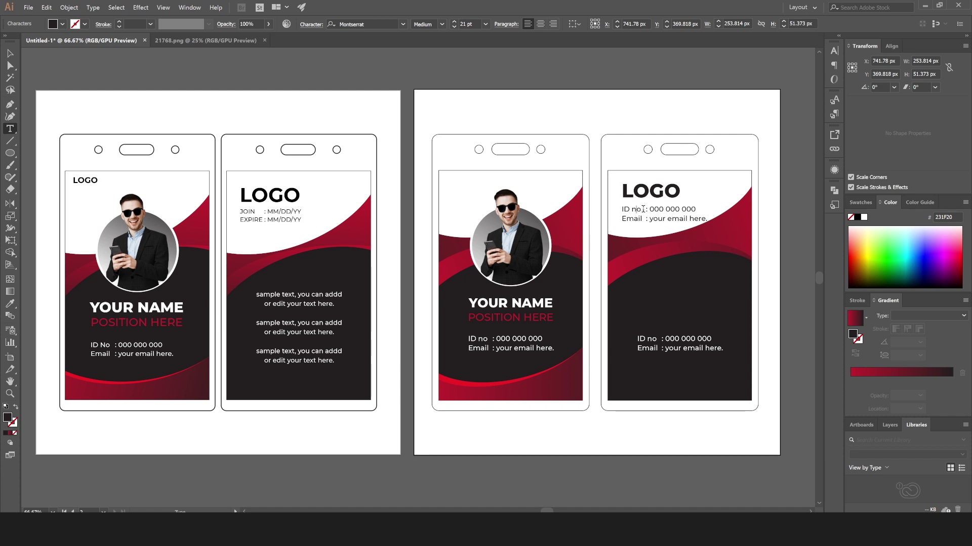
pyautogui.moveTo(638, 209); pyautogui.dragTo(610, 203)
pyautogui.write('JOIN')
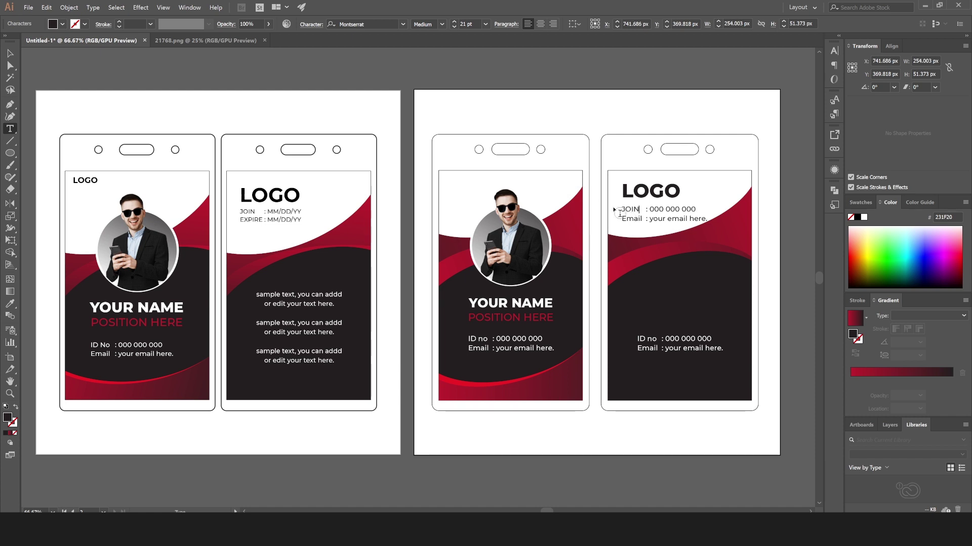
pyautogui.press('Escape')
pyautogui.moveTo(642, 219); pyautogui.dragTo(593, 221)
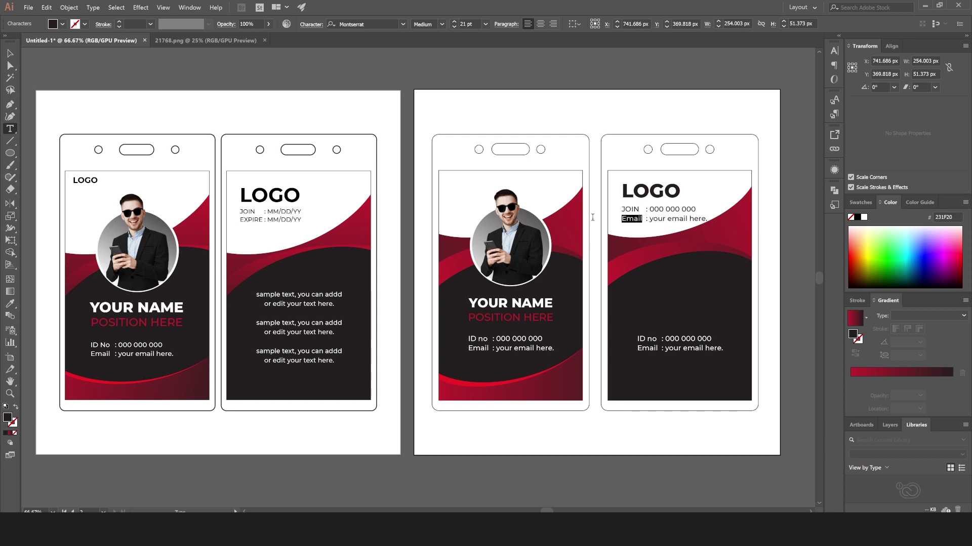
pyautogui.write('EXPIR')
pyautogui.write('E')
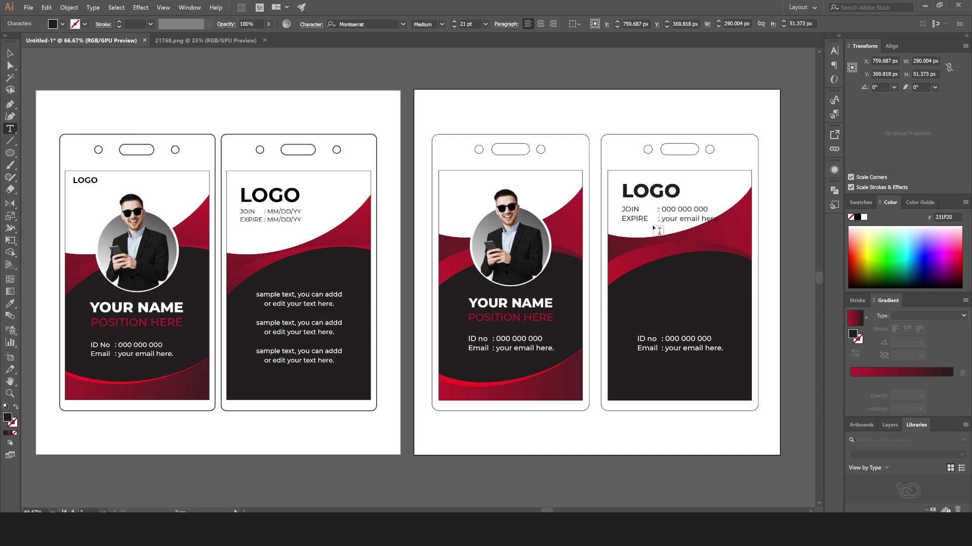
# - Replace the JOIN and EXPIRE placeholders with MM/DD/YY dates
pyautogui.moveTo(661, 209); pyautogui.dragTo(721, 213)
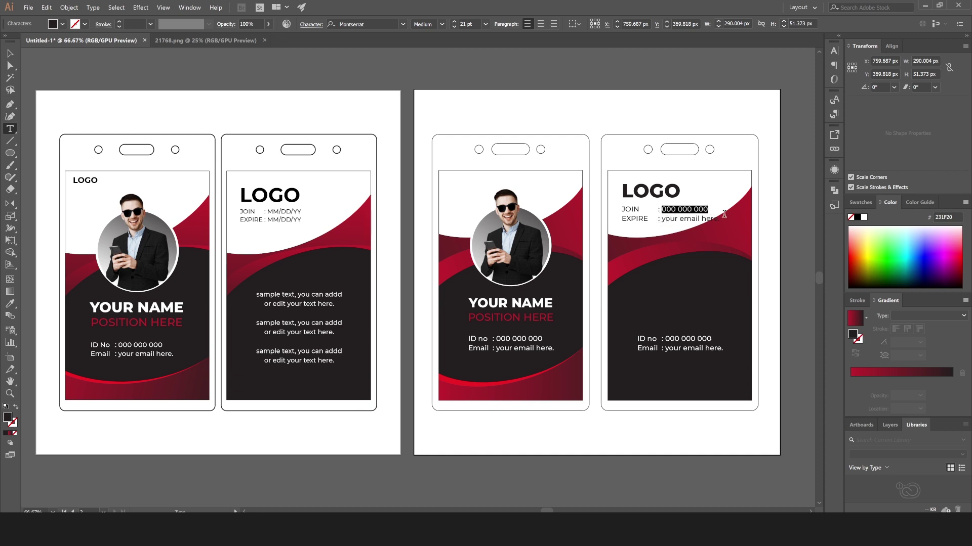
pyautogui.write('MM')
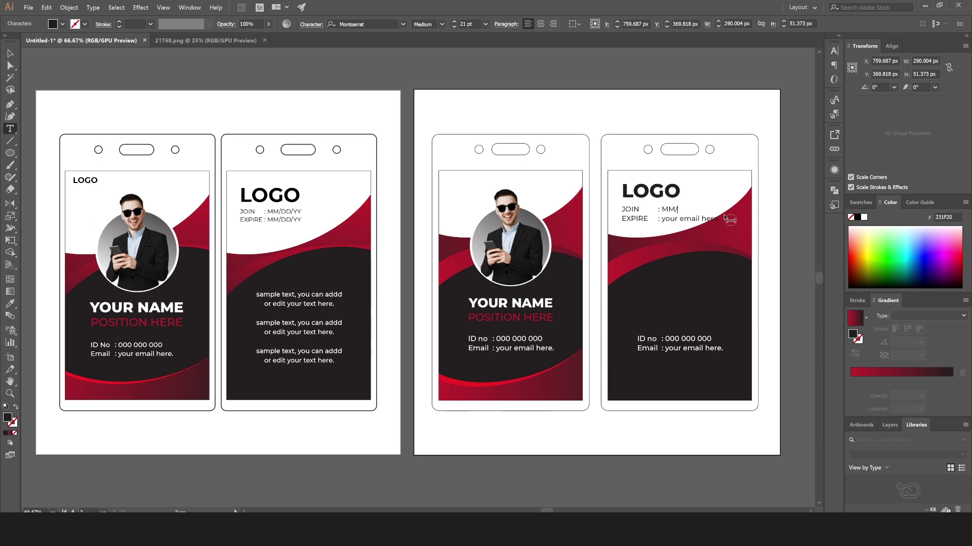
pyautogui.write('/YY')
pyautogui.moveTo(659, 218); pyautogui.dragTo(735, 231)
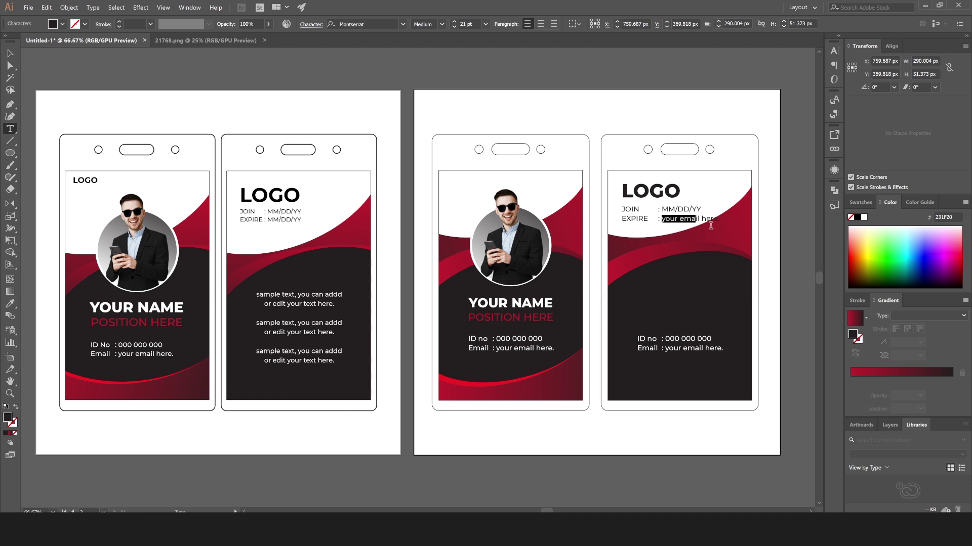
pyautogui.write('MM')
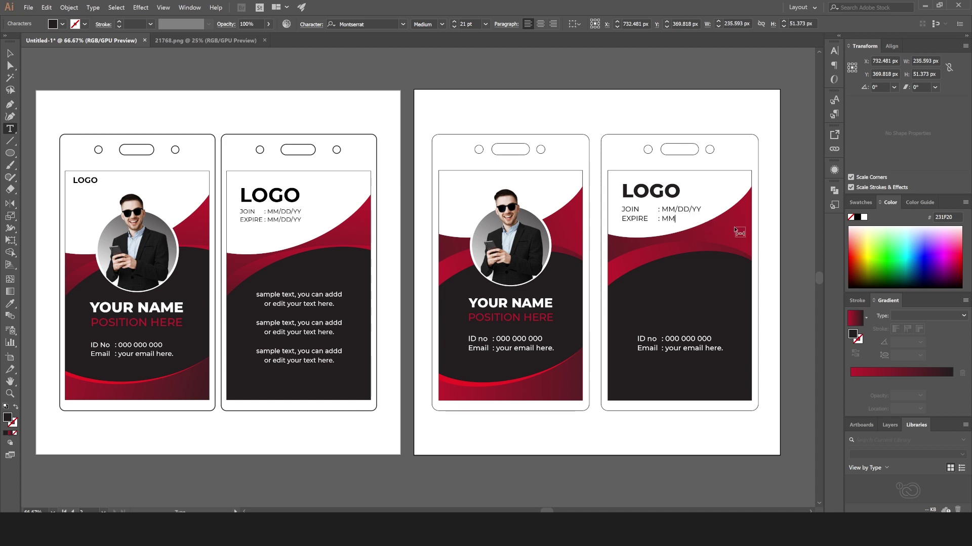
pyautogui.write('/DD/')
# - Delete the extra spaces around the JOIN and EXPIRE colons
pyautogui.click(657, 208)
pyautogui.press('BackSpace')
pyautogui.press('BackSpace')
pyautogui.press('BackSpace')
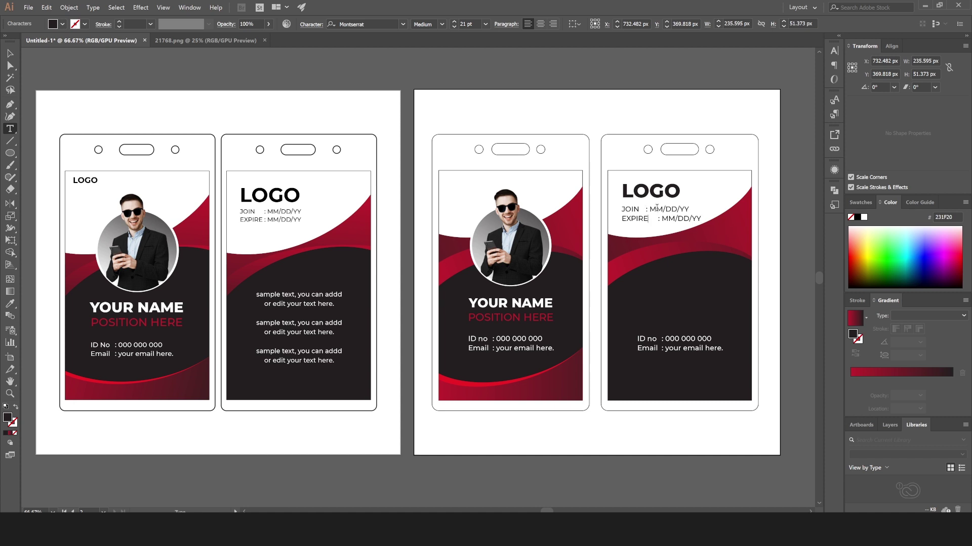
pyautogui.press('Delete')
pyautogui.press('Delete')
pyautogui.press('Delete')
pyautogui.click(646, 210)
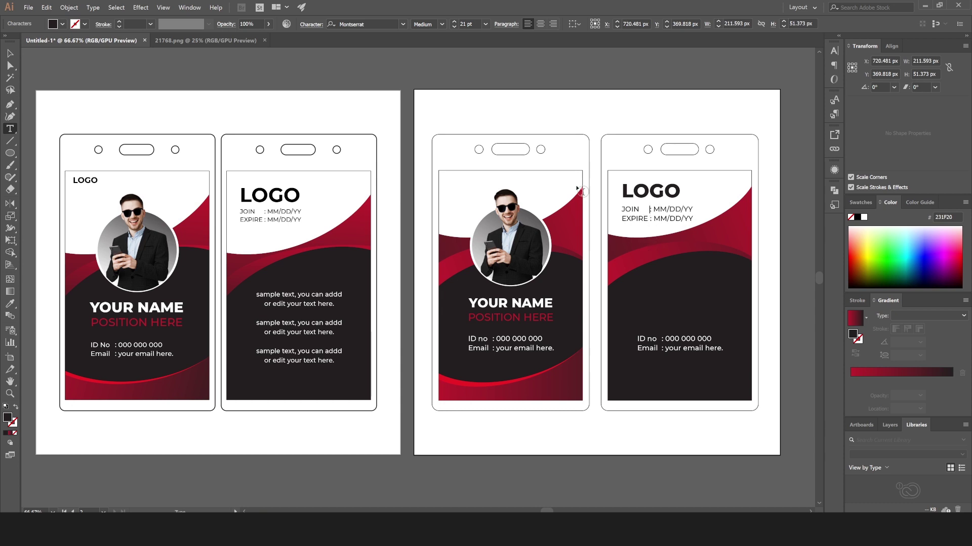
# - Reduce the JOIN/EXPIRE text block to 18 pt
pyautogui.click(8, 55)
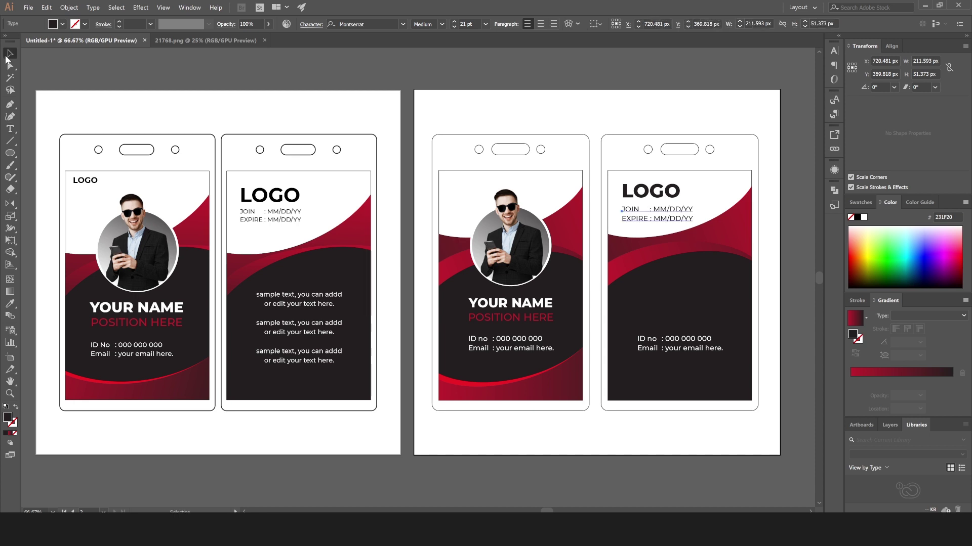
pyautogui.click(454, 27)
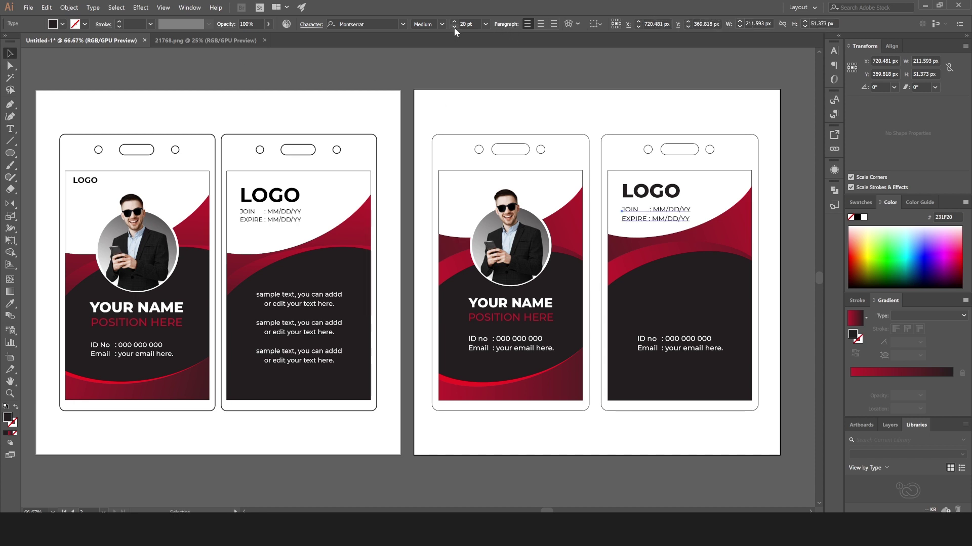
pyautogui.click(454, 27)
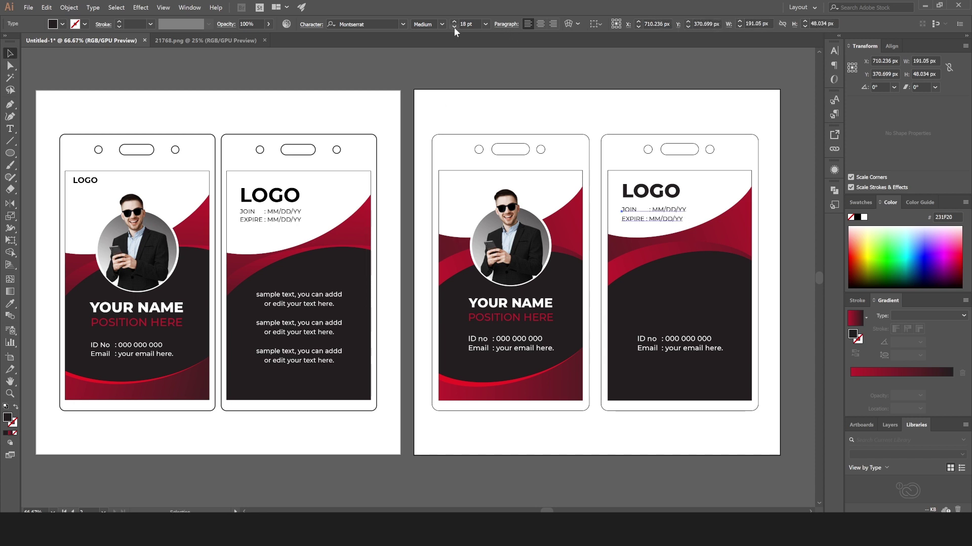
# - Remove two spaces before the JOIN colon, then deselect the text
pyautogui.press('t')
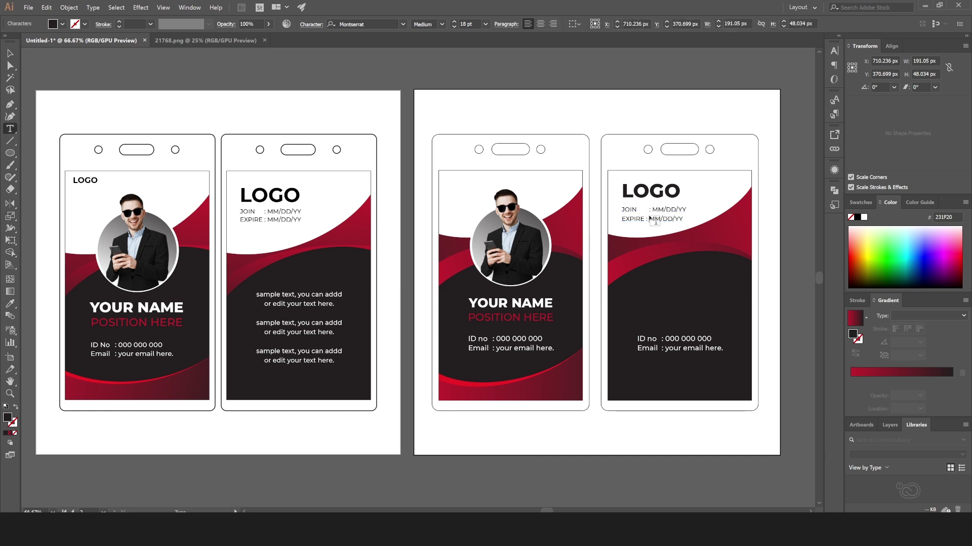
pyautogui.click(649, 210)
pyautogui.press('BackSpace')
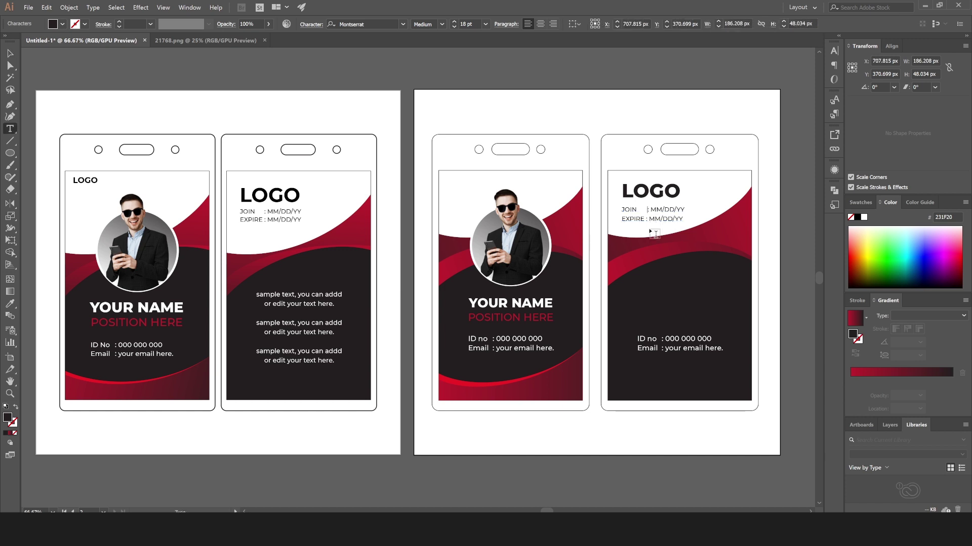
pyautogui.press('BackSpace')
pyautogui.click(10, 53)
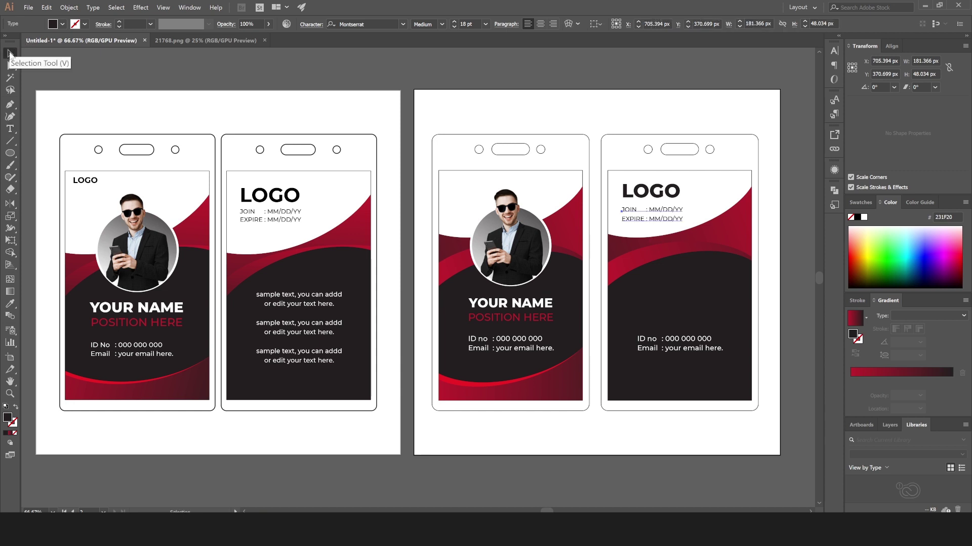
pyautogui.click(504, 443)
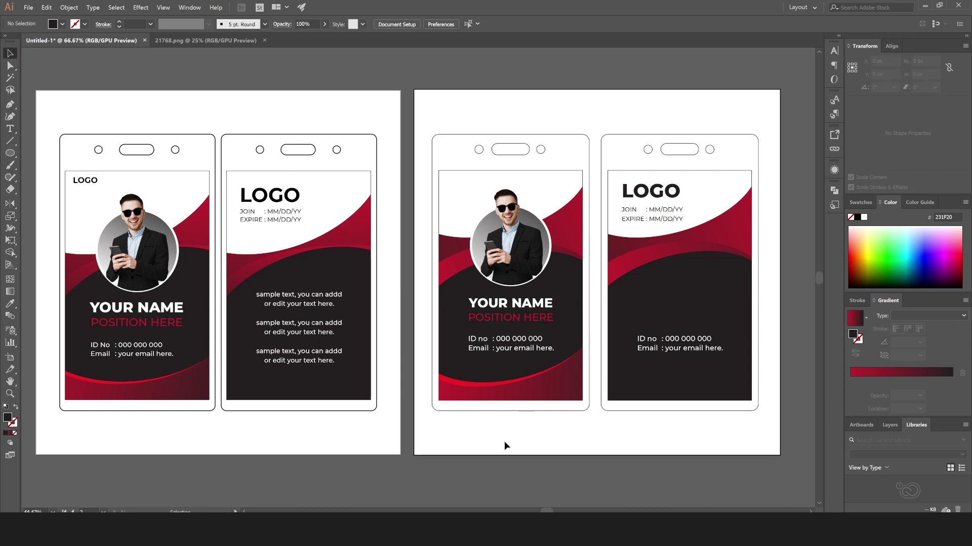
# - Group every object of both cards on the right artboard into one group
pyautogui.moveTo(433, 126); pyautogui.dragTo(764, 421)
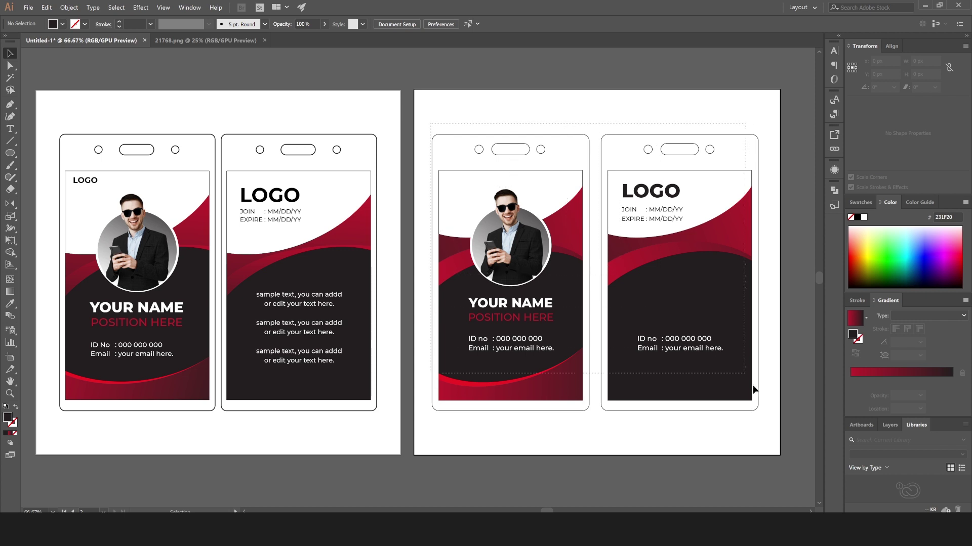
pyautogui.rightClick(280, 169)
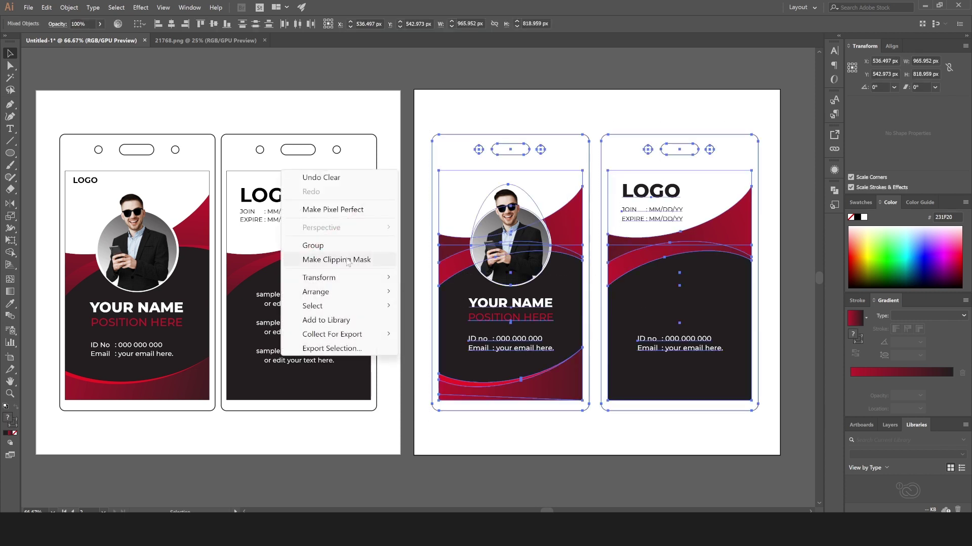
pyautogui.click(322, 246)
pyautogui.click(404, 224)
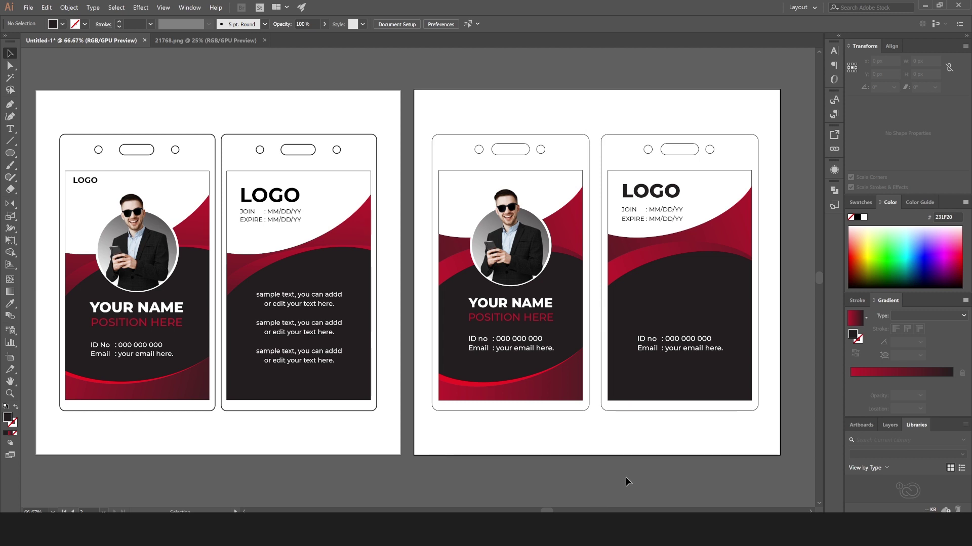
# - Delete the ID no and Email text from the recreated back card
pyautogui.doubleClick(673, 343)
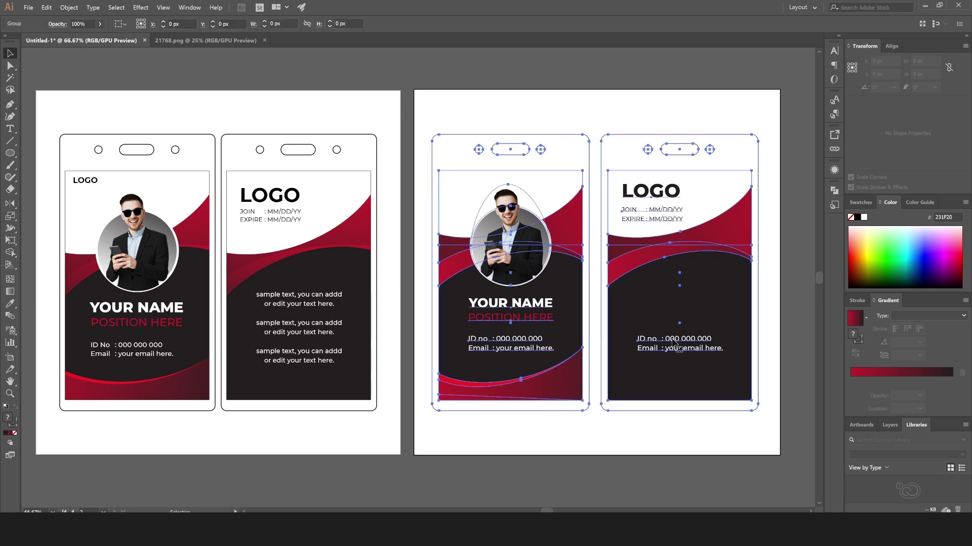
pyautogui.press('Delete')
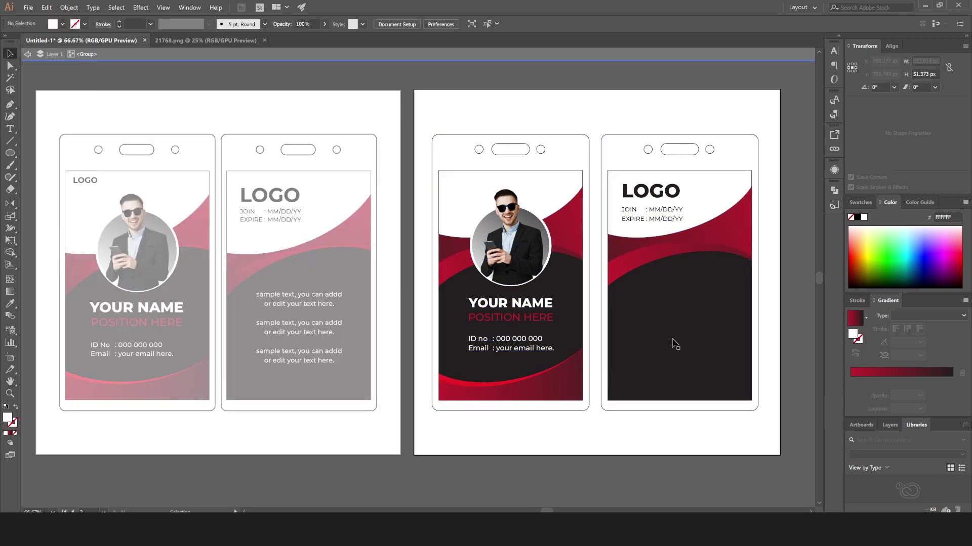
pyautogui.doubleClick(617, 455)
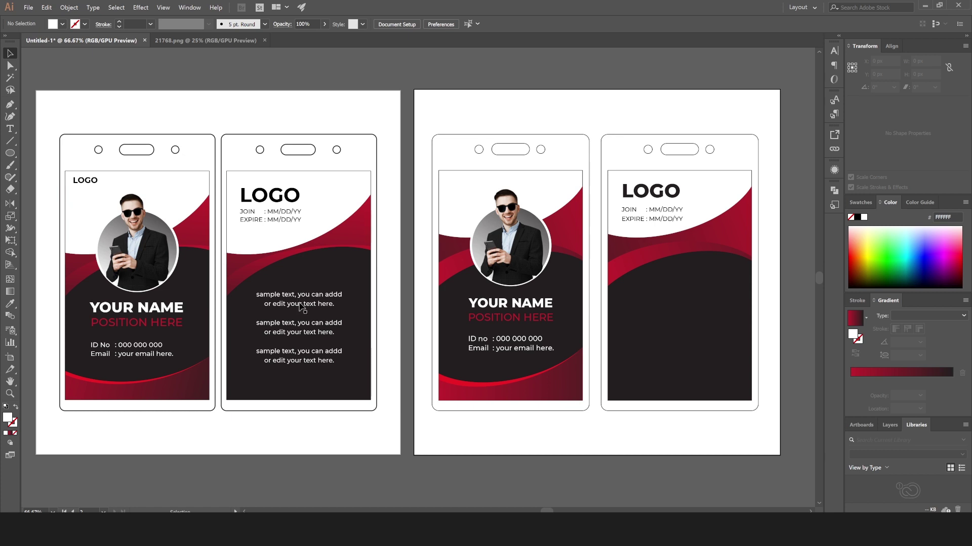
# - Copy the reference card's sample text and paste it onto the back card's dark area
pyautogui.doubleClick(301, 307)
pyautogui.click(301, 306)
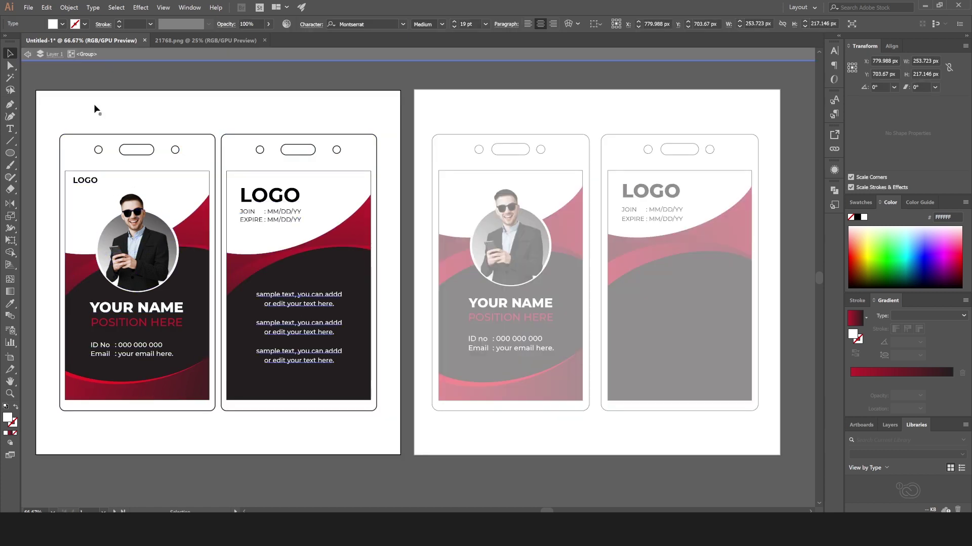
pyautogui.click(44, 7)
pyautogui.click(58, 68)
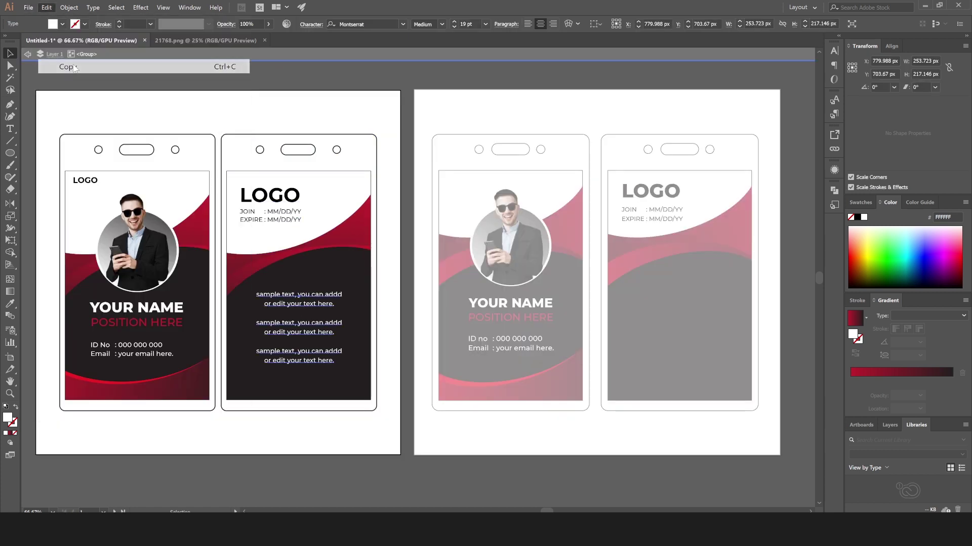
pyautogui.doubleClick(406, 105)
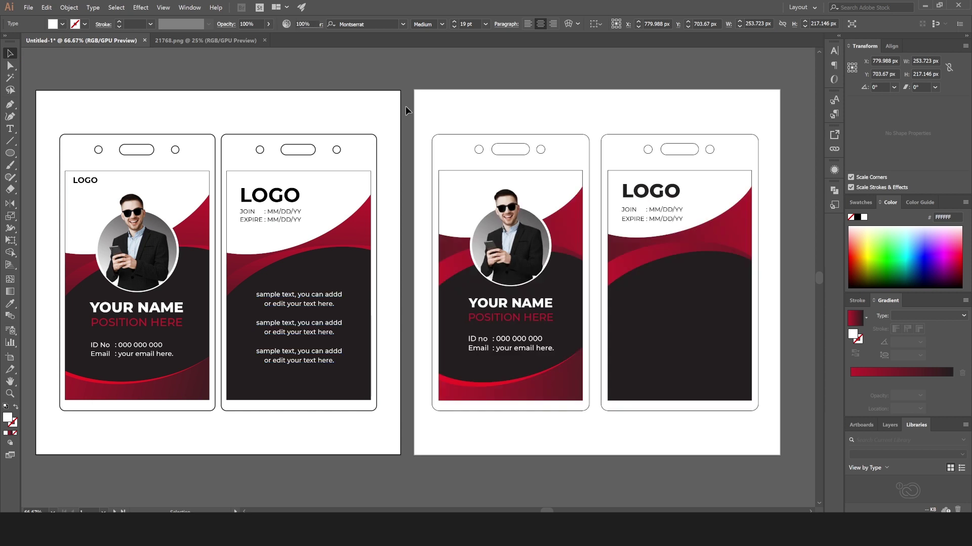
pyautogui.click(32, 7)
pyautogui.moveTo(46, 7)
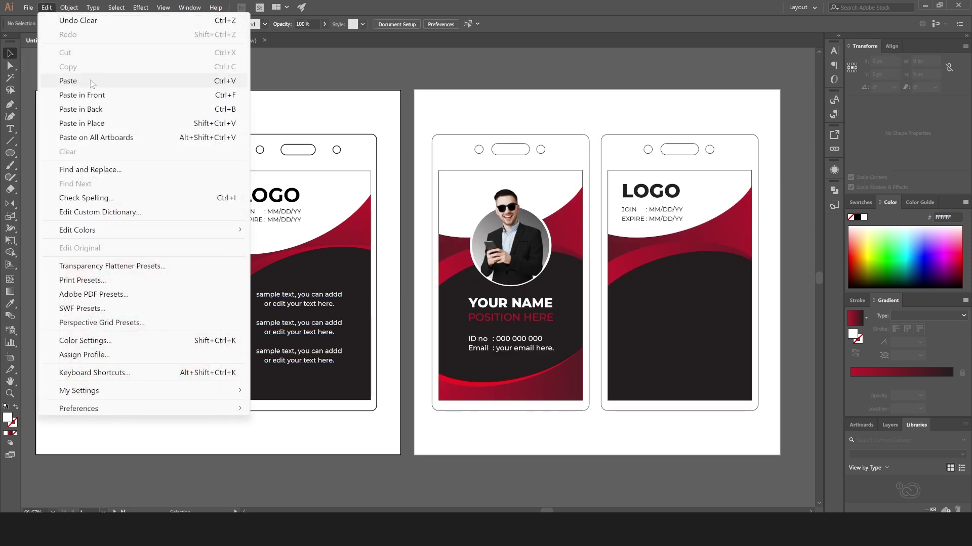
pyautogui.click(92, 83)
pyautogui.moveTo(411, 277); pyautogui.dragTo(669, 324)
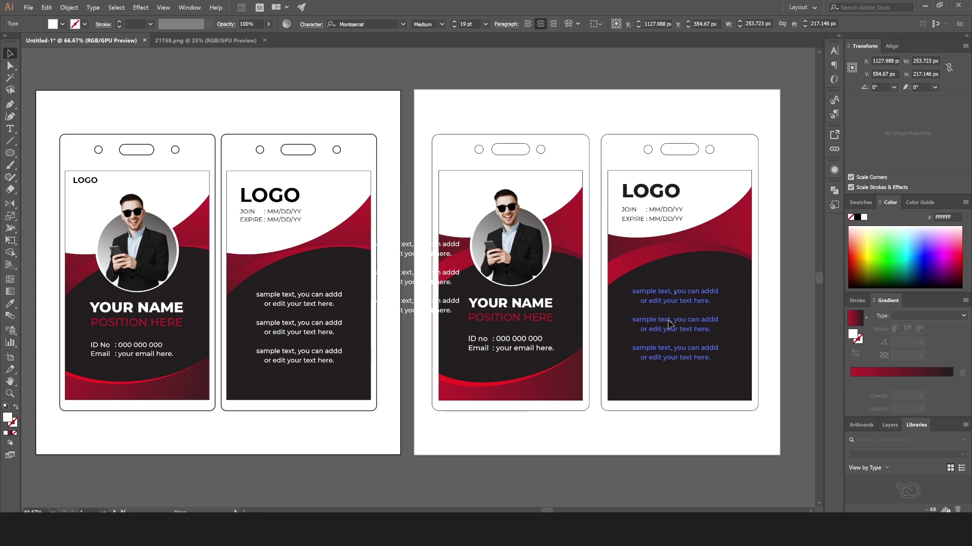
# - Centre the sample text on the back card, then cut it
pyautogui.moveTo(668, 324); pyautogui.dragTo(673, 328)
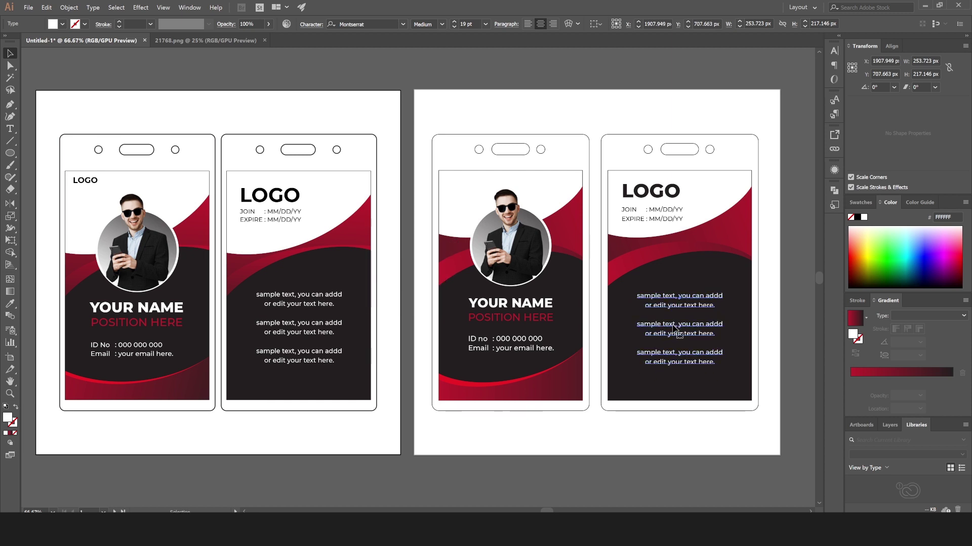
pyautogui.click(580, 271)
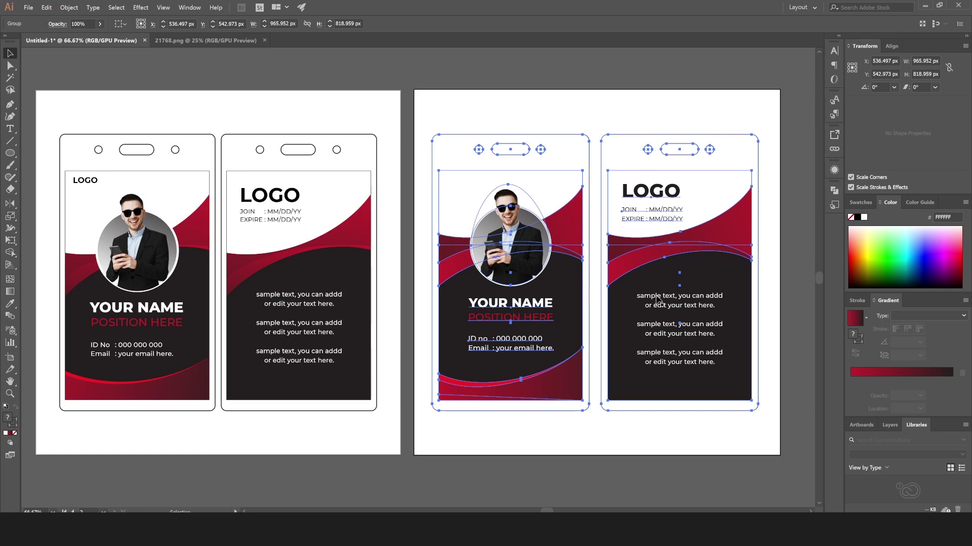
pyautogui.click(46, 7)
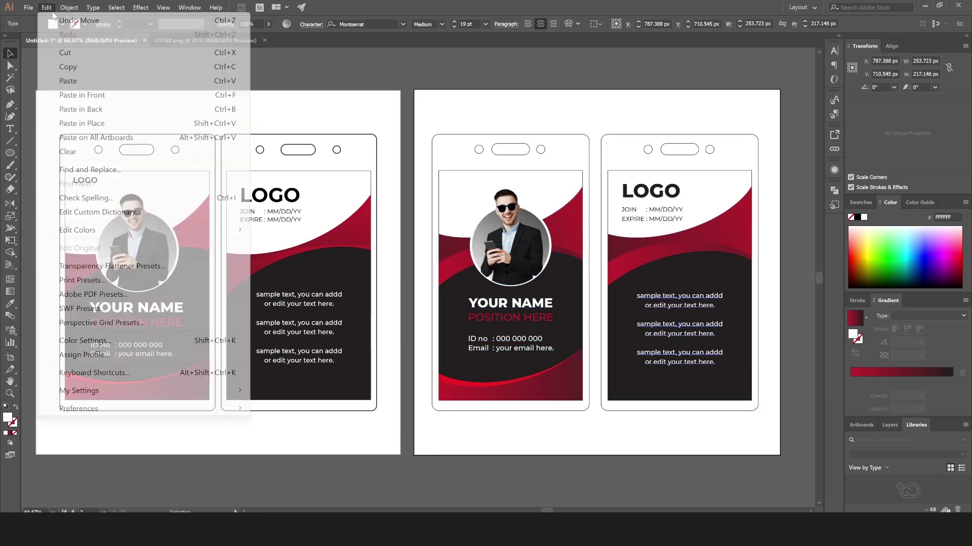
pyautogui.click(68, 56)
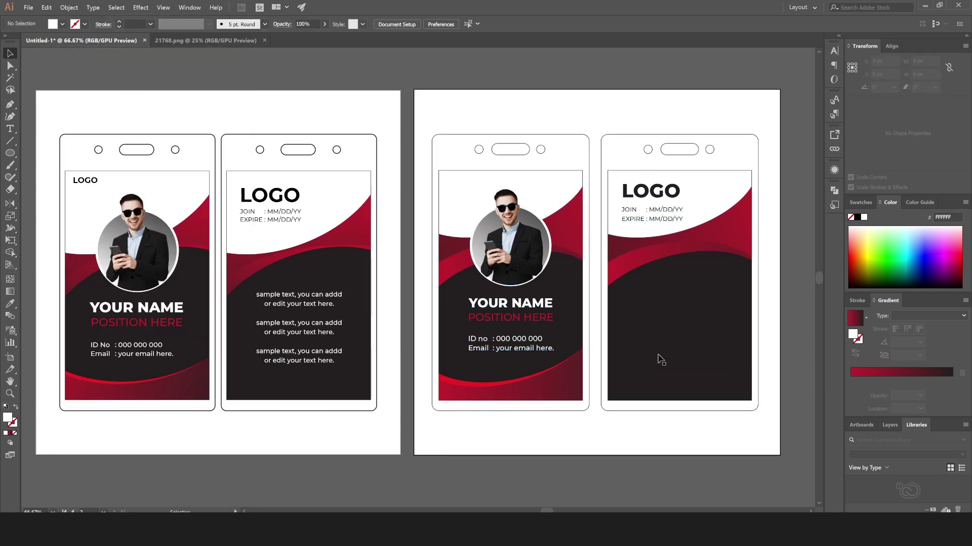
# - Paste the sample text in place inside the back card group
pyautogui.click(669, 330)
pyautogui.doubleClick(669, 330)
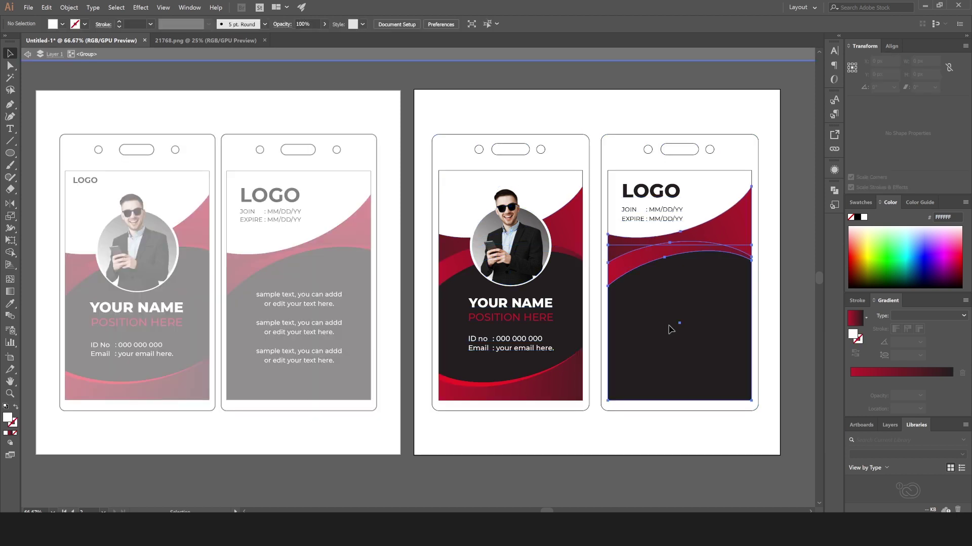
pyautogui.click(46, 7)
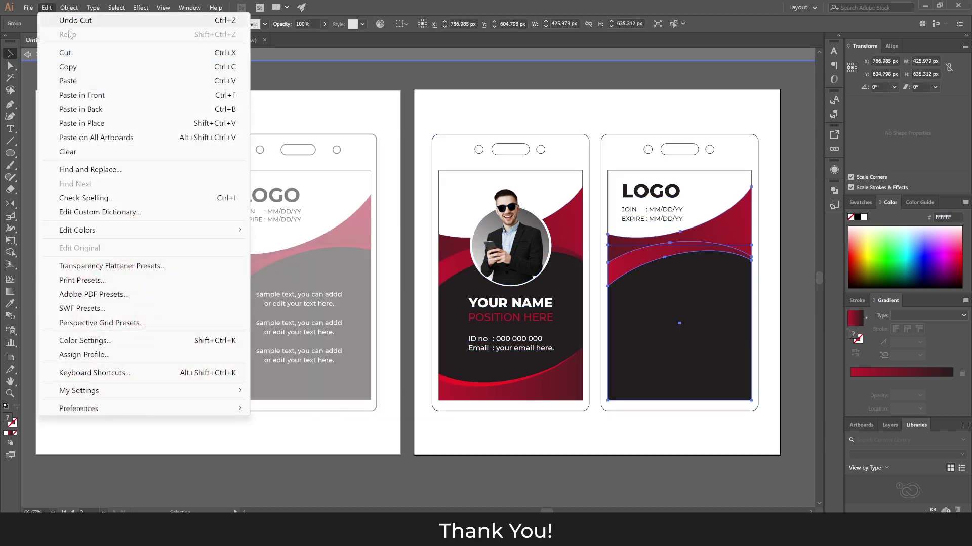
pyautogui.click(82, 123)
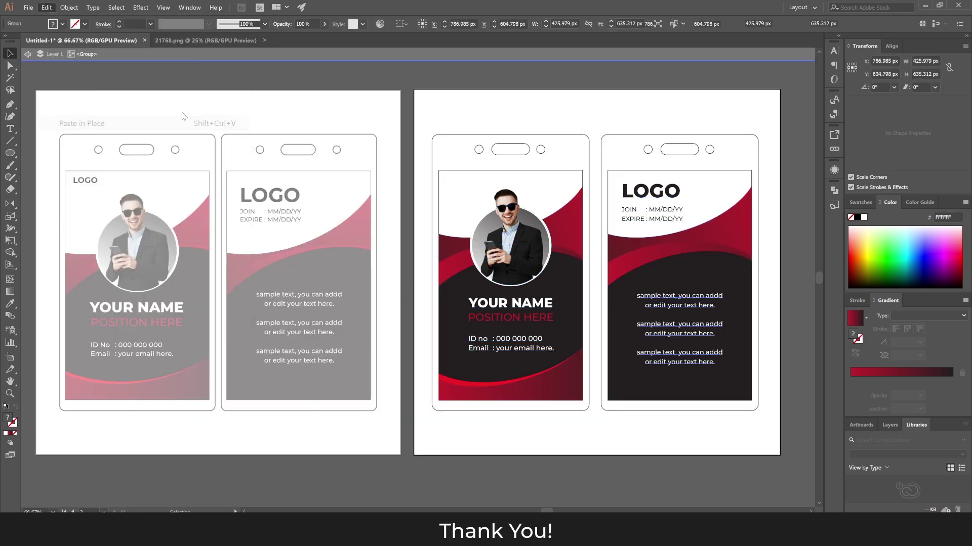
pyautogui.doubleClick(314, 111)
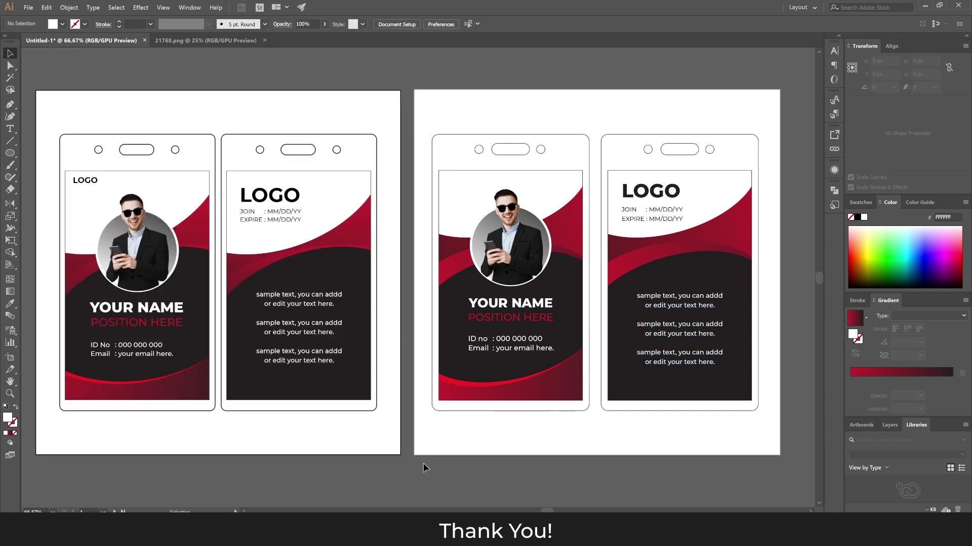